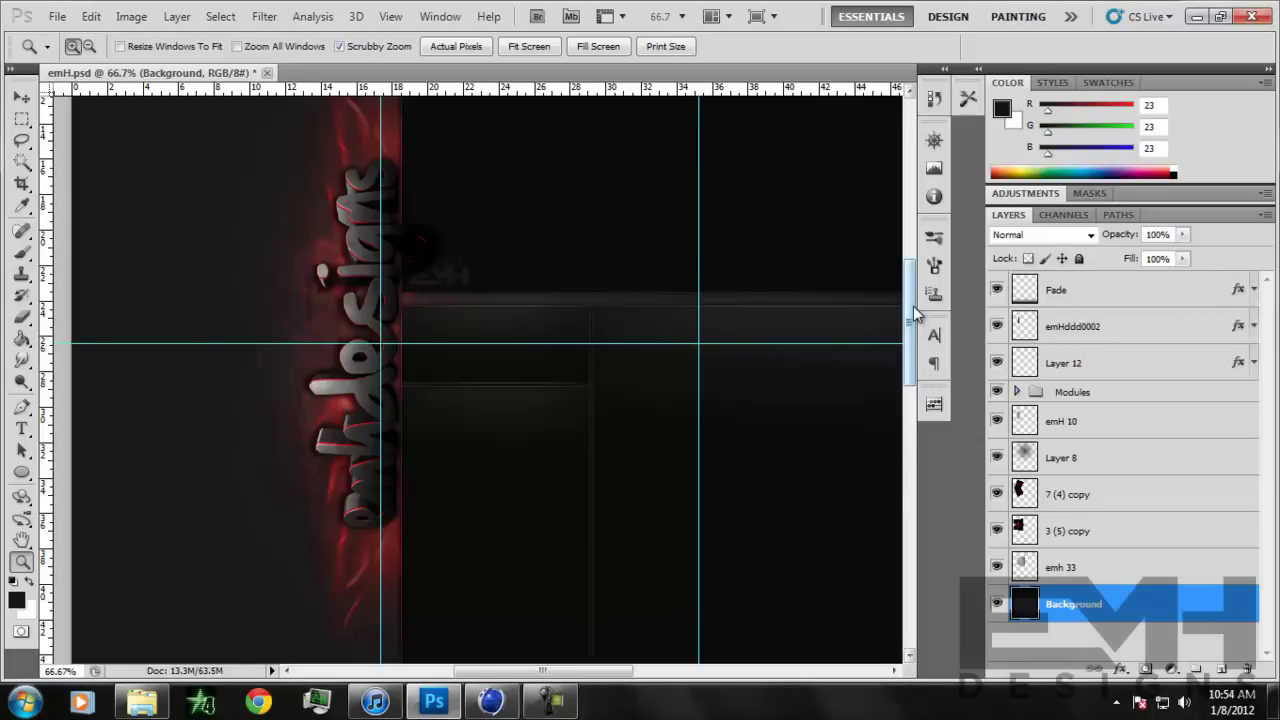
Step: Delete the existing texture and glow layers 3 (5) copy, 7 (4) copy, emh 33 and emH 10
mouse_move(910, 313)
left_mouse_down()
mouse_move(908, 300)
mouse_move(907, 315)
left_mouse_up()
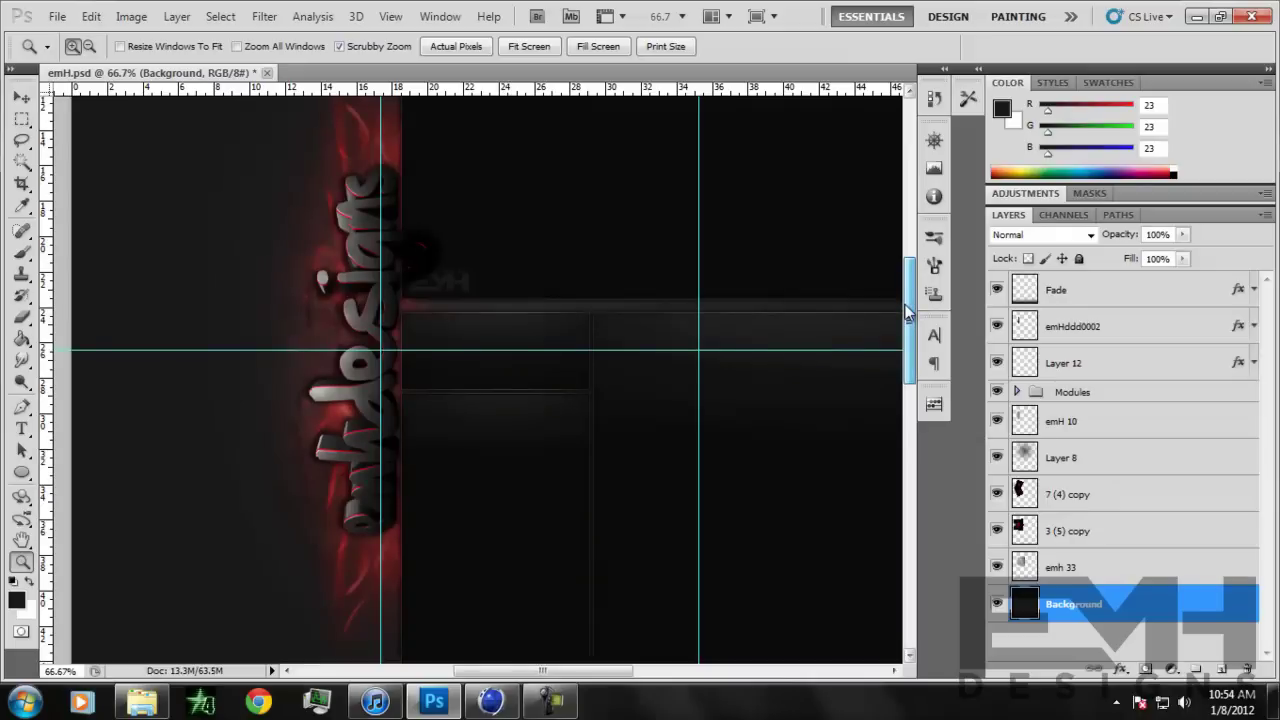
mouse_move(907, 315)
left_mouse_down()
mouse_move(904, 288)
mouse_move(905, 304)
left_mouse_up()
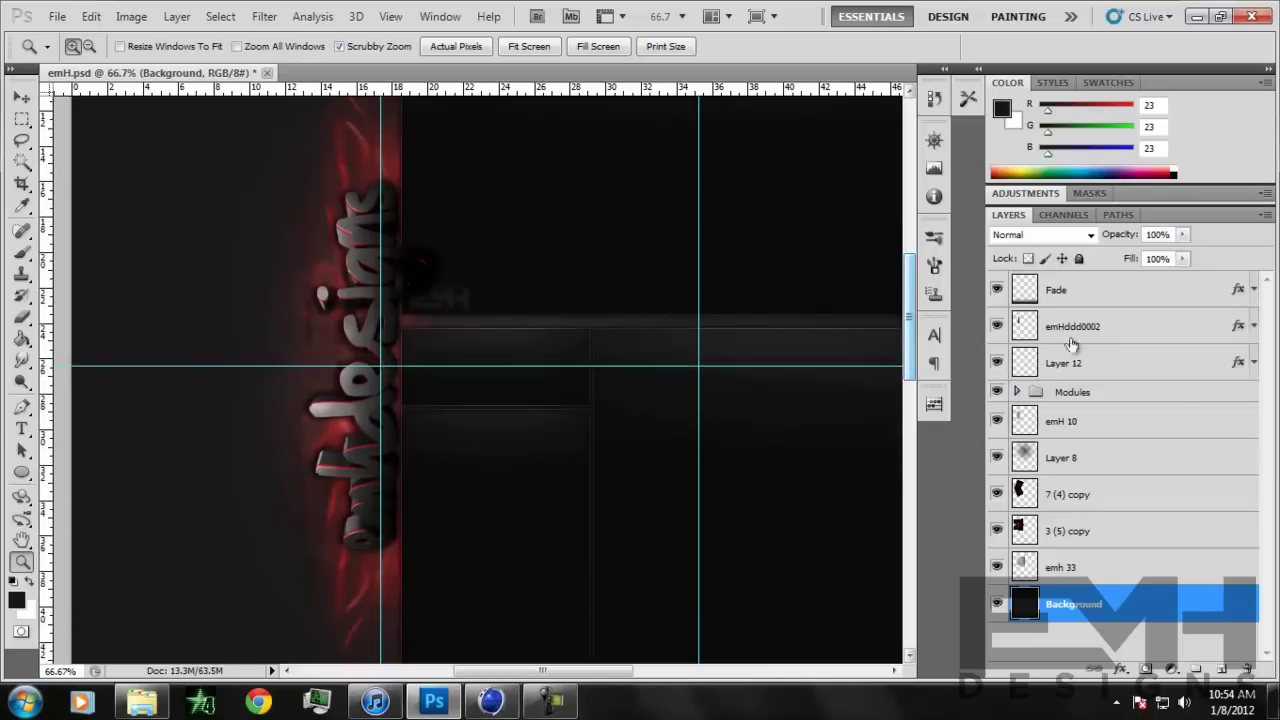
left_click(1102, 517)
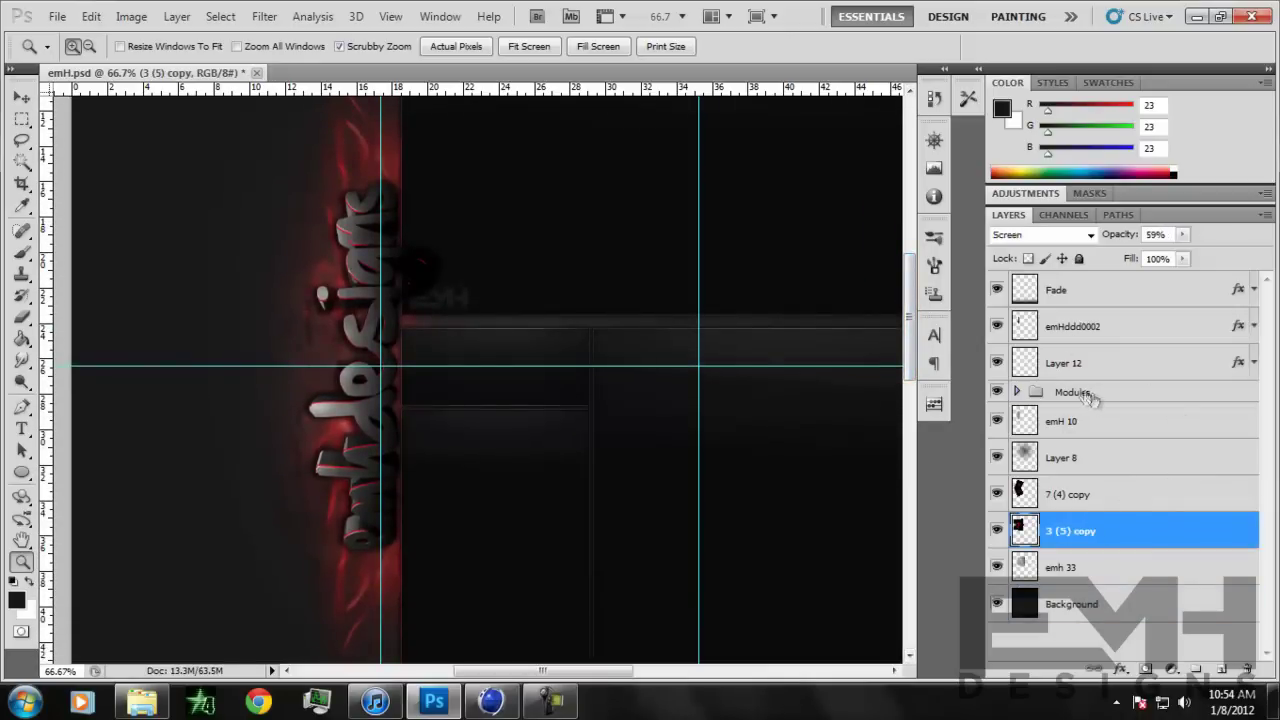
key("Delete")
key("Delete")
left_click(1100, 487)
key("Delete")
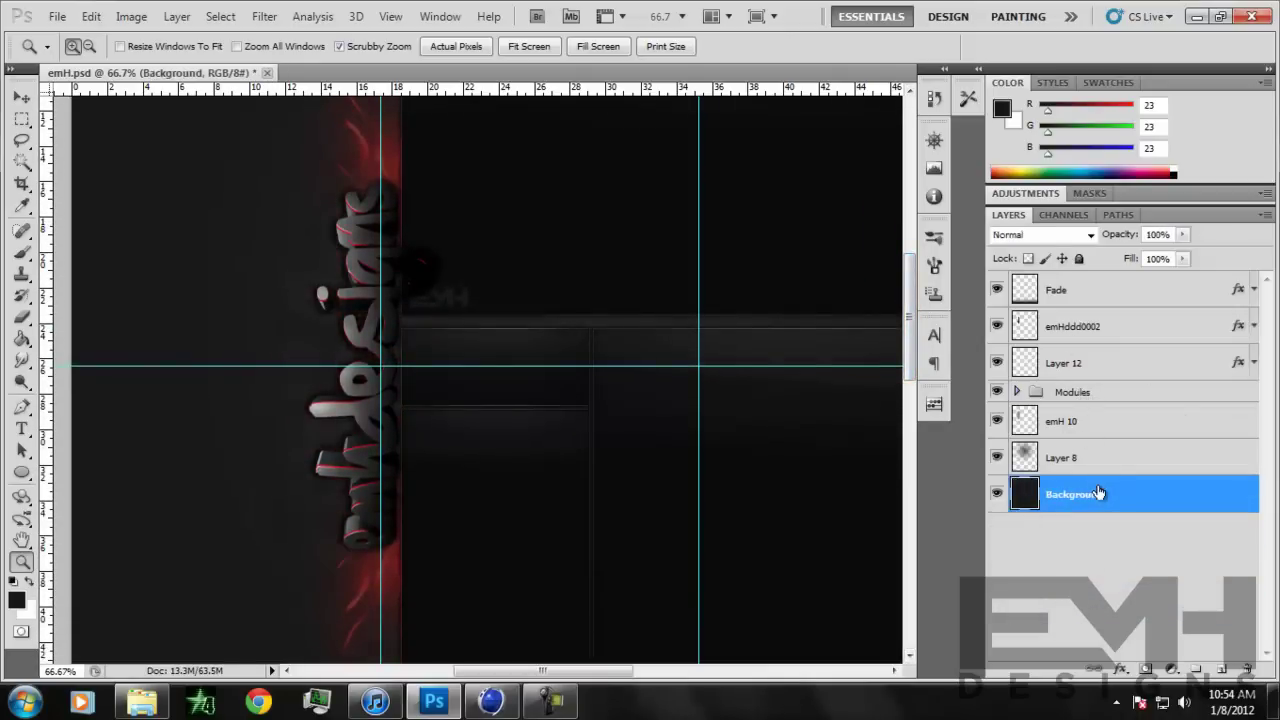
left_click(1099, 434)
key("Delete")
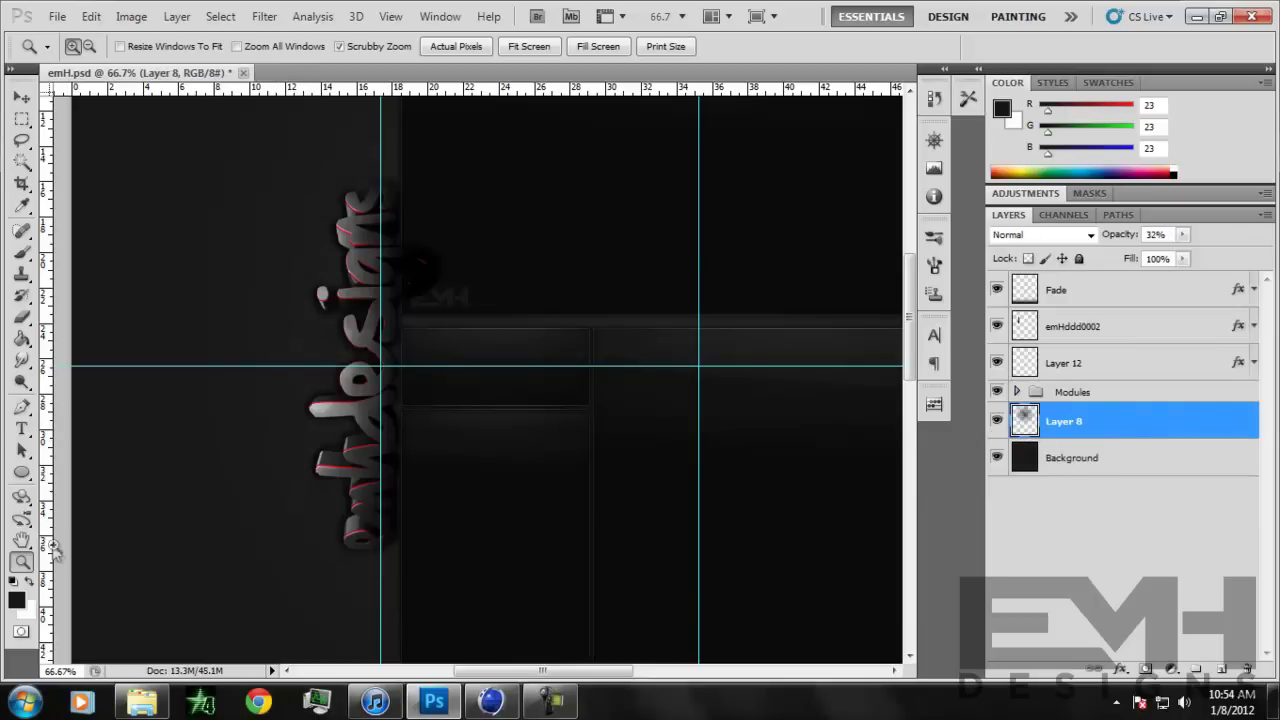
Step: Place the emH 10 image from the Textures folder of the emhdesigns 1k pack above Layer 8
left_click_drag(528, 330, 394, 386)
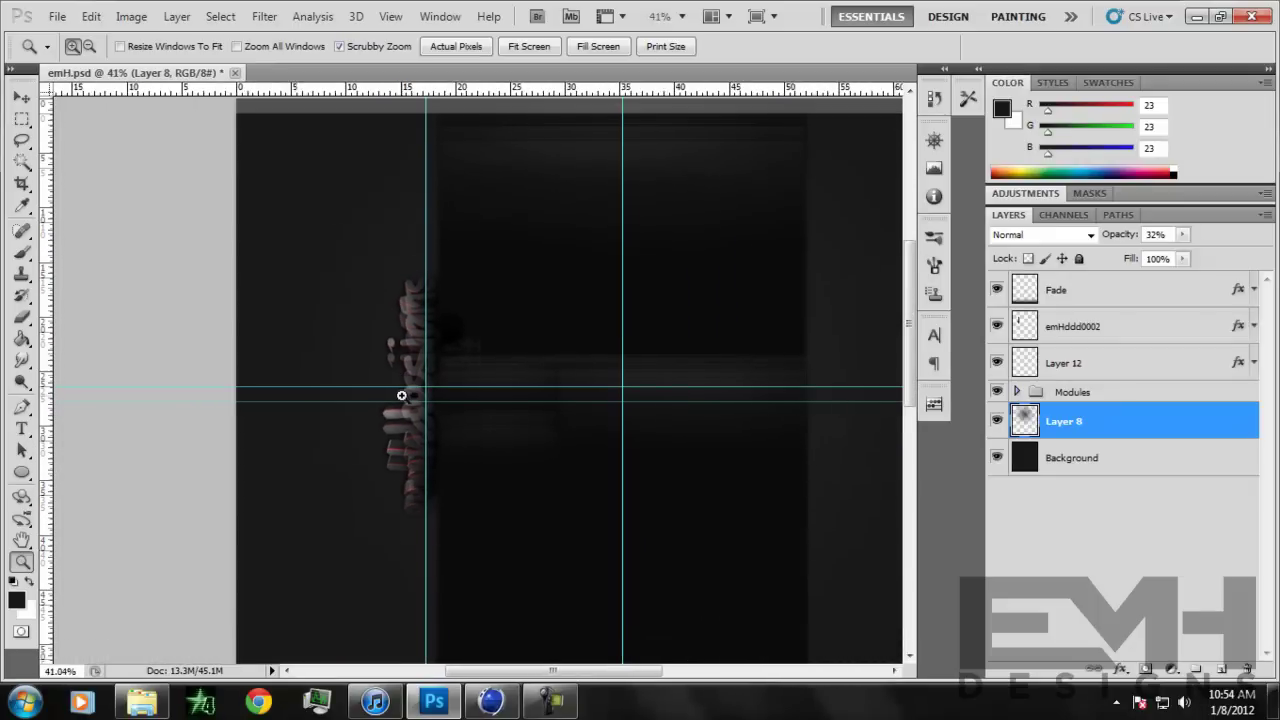
left_click(57, 16)
left_click(86, 380)
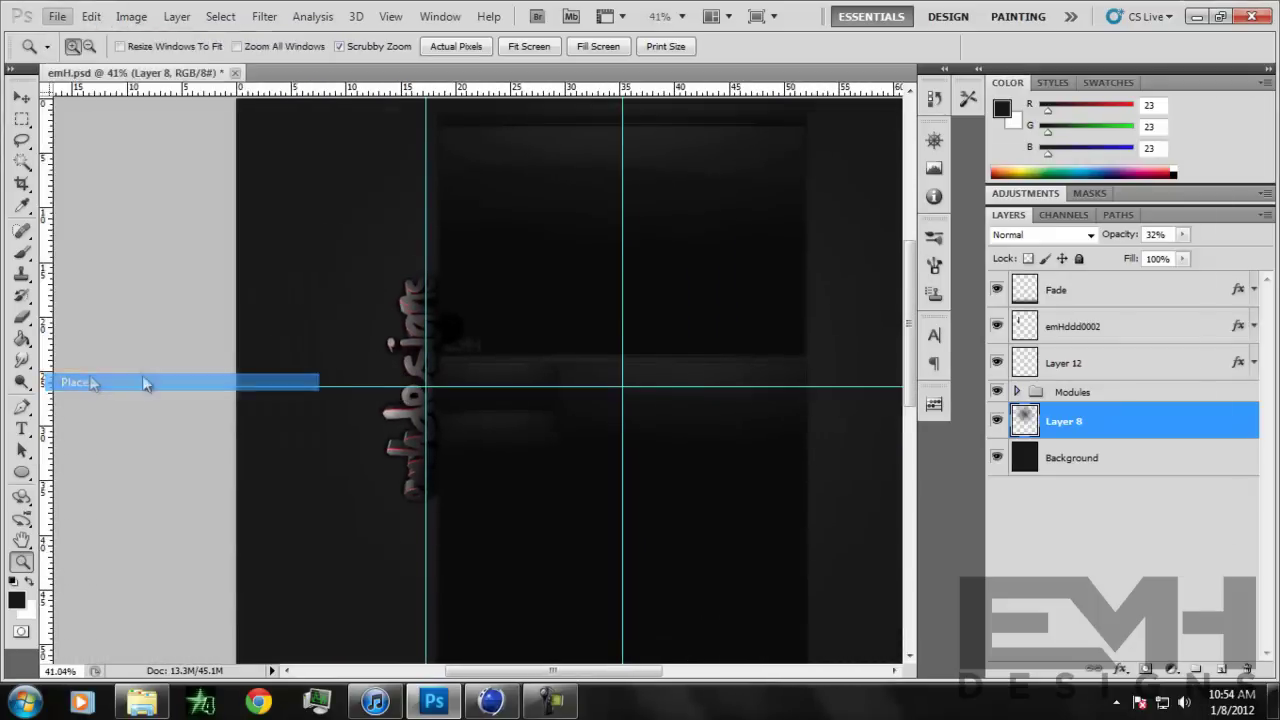
left_click(101, 220)
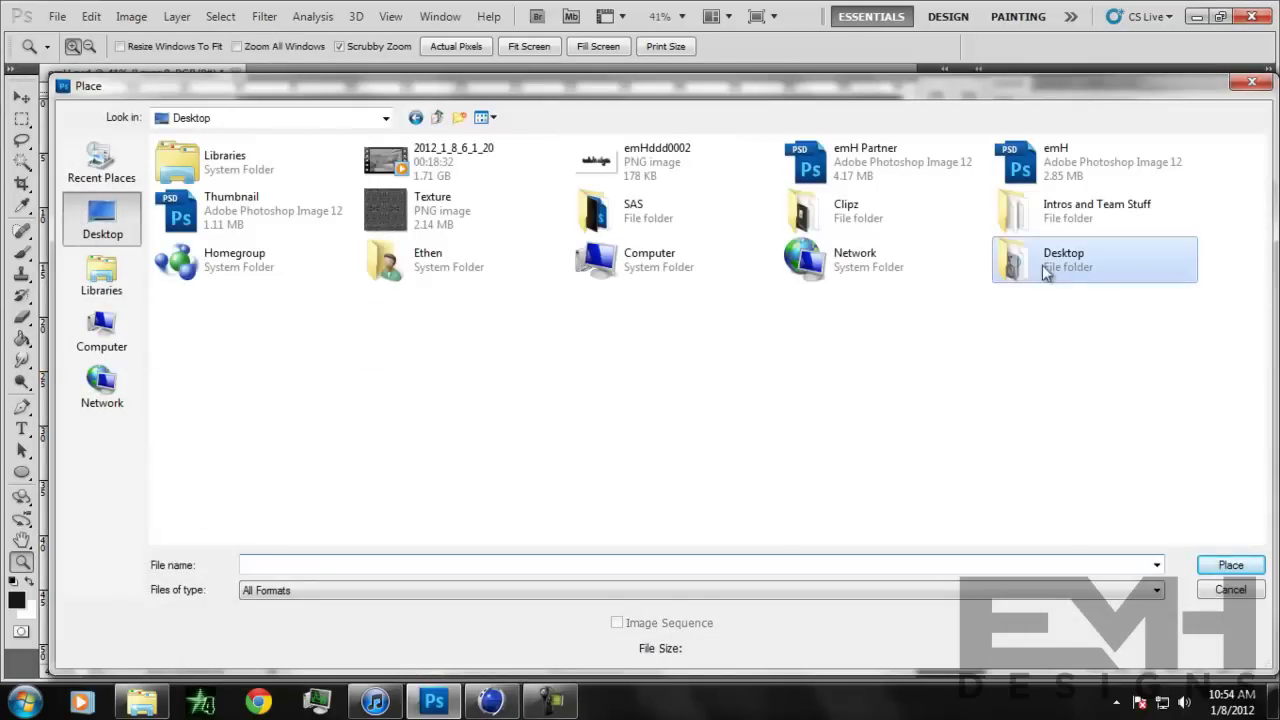
double_click(1025, 282)
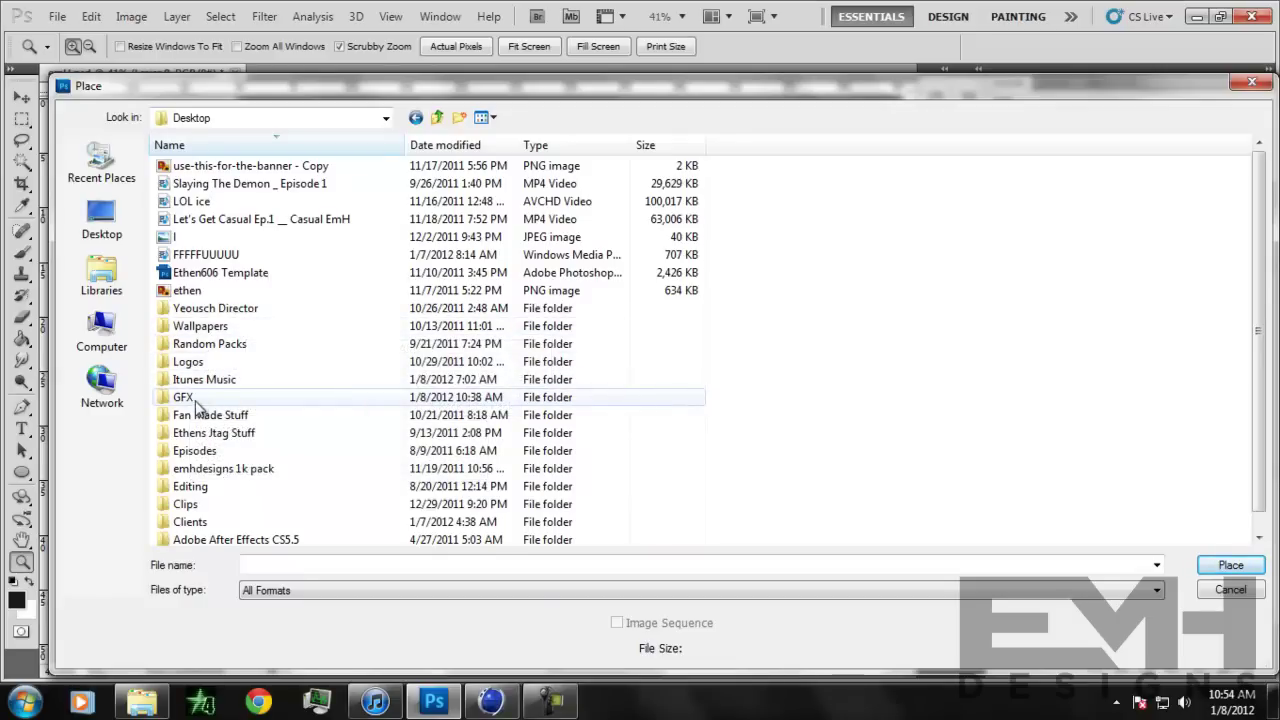
double_click(222, 469)
double_click(190, 291)
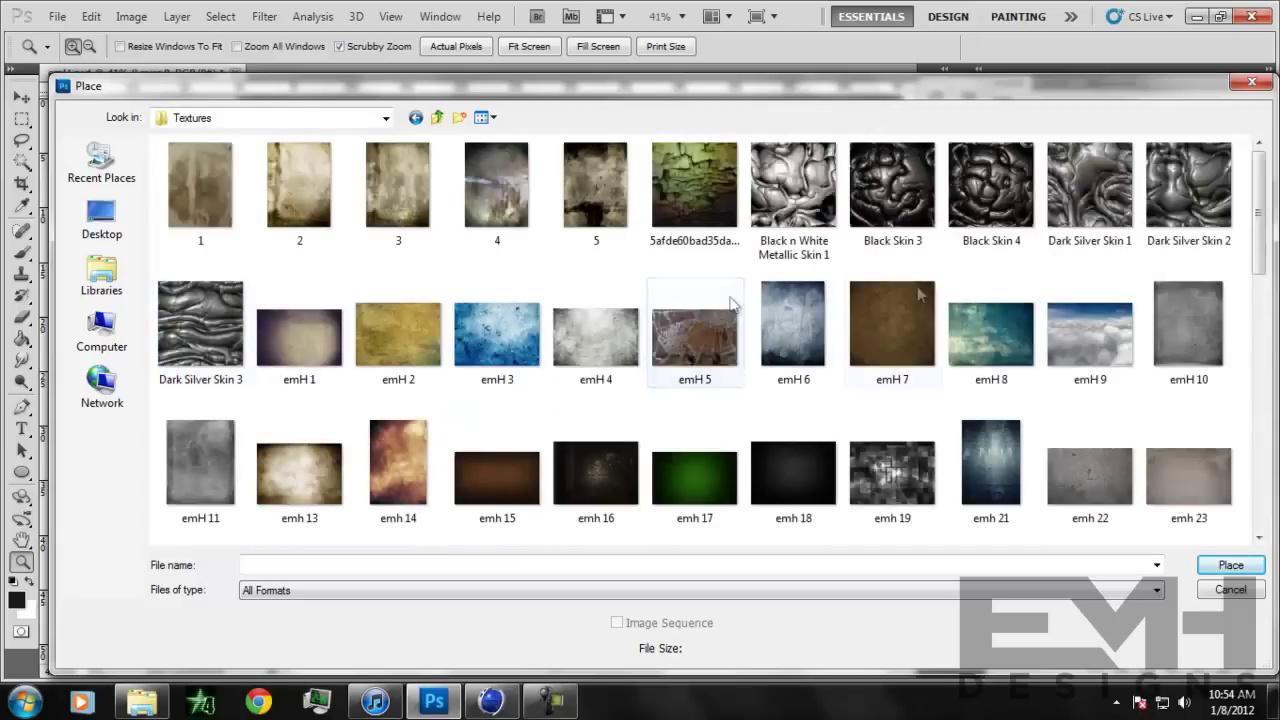
scroll(1266, 210, "down", 1)
left_click(1222, 263)
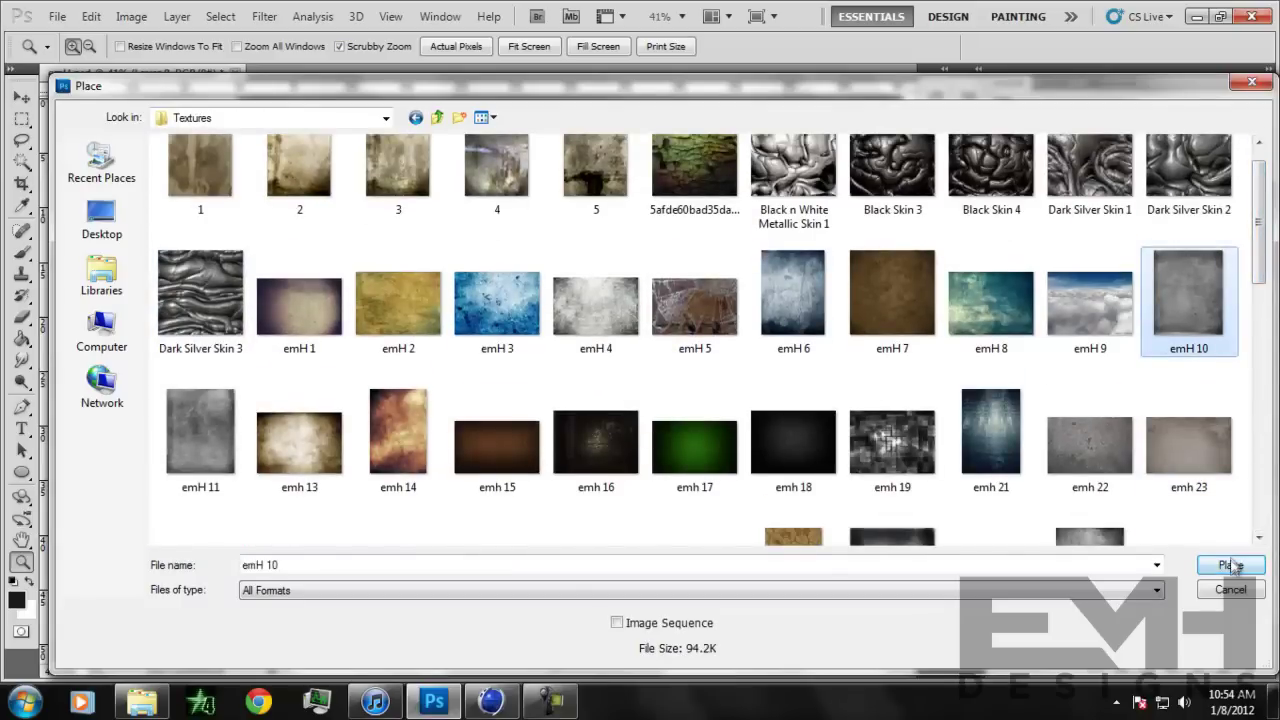
left_click(1230, 566)
Step: Stretch the placed emH 10 texture to cover the area behind the vertical emhdesigns text and set its layer opacity to 100%
left_click_drag(463, 362, 344, 257)
left_click_drag(484, 390, 535, 524)
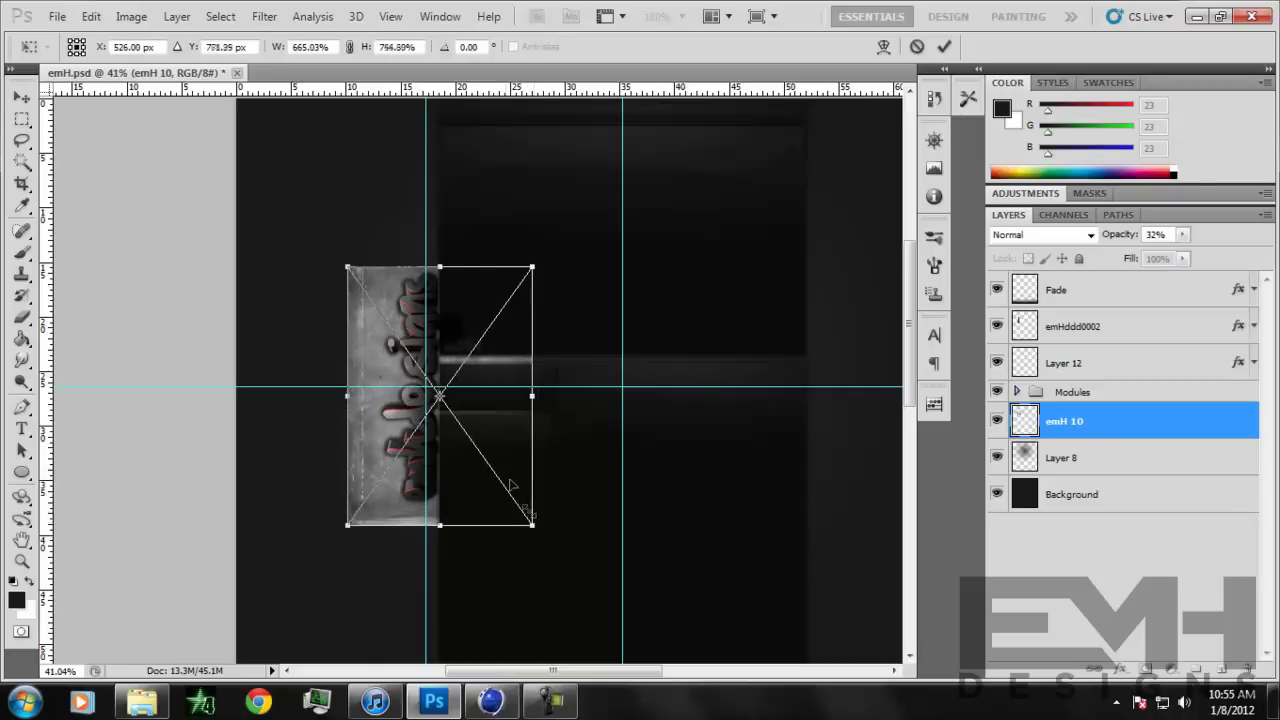
left_click_drag(439, 263, 439, 256)
left_click_drag(471, 442, 460, 438)
key("Return")
key("z")
key("0")
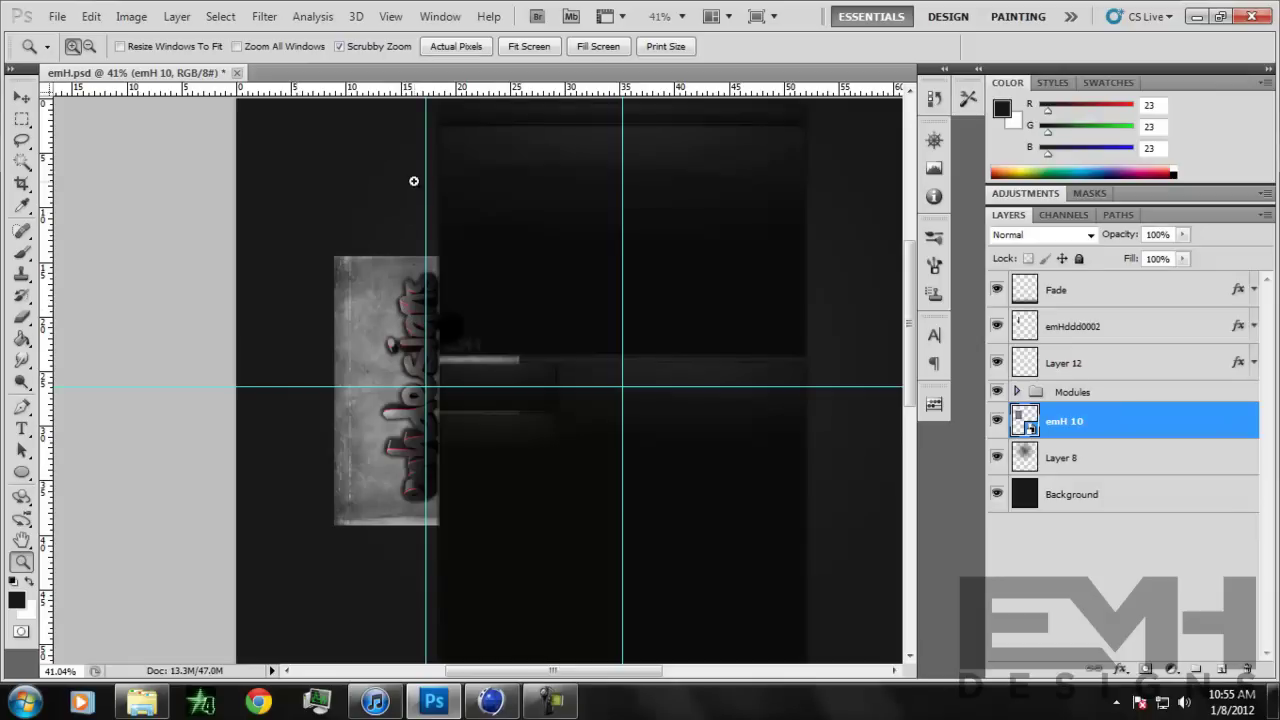
Step: Rasterize the emH 10 layer and fade out its outer edges around the vertical text with a soft 401 px eraser
right_click(1160, 440)
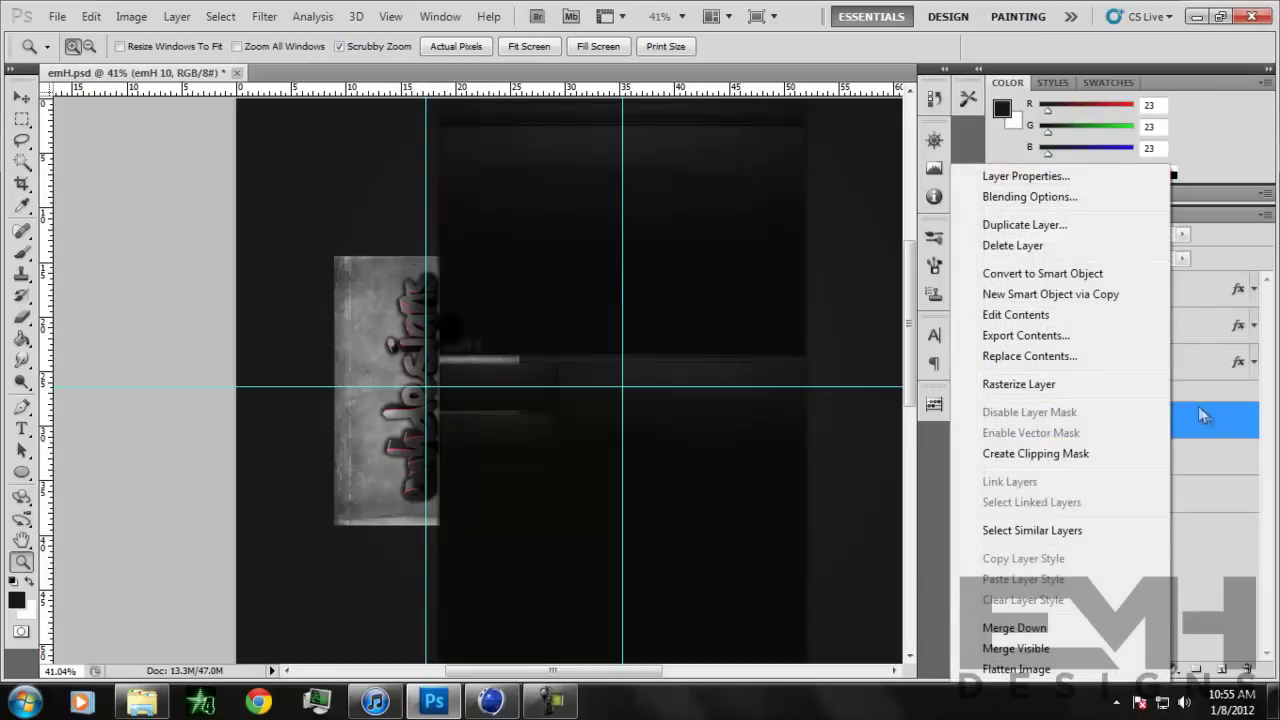
left_click(1062, 380)
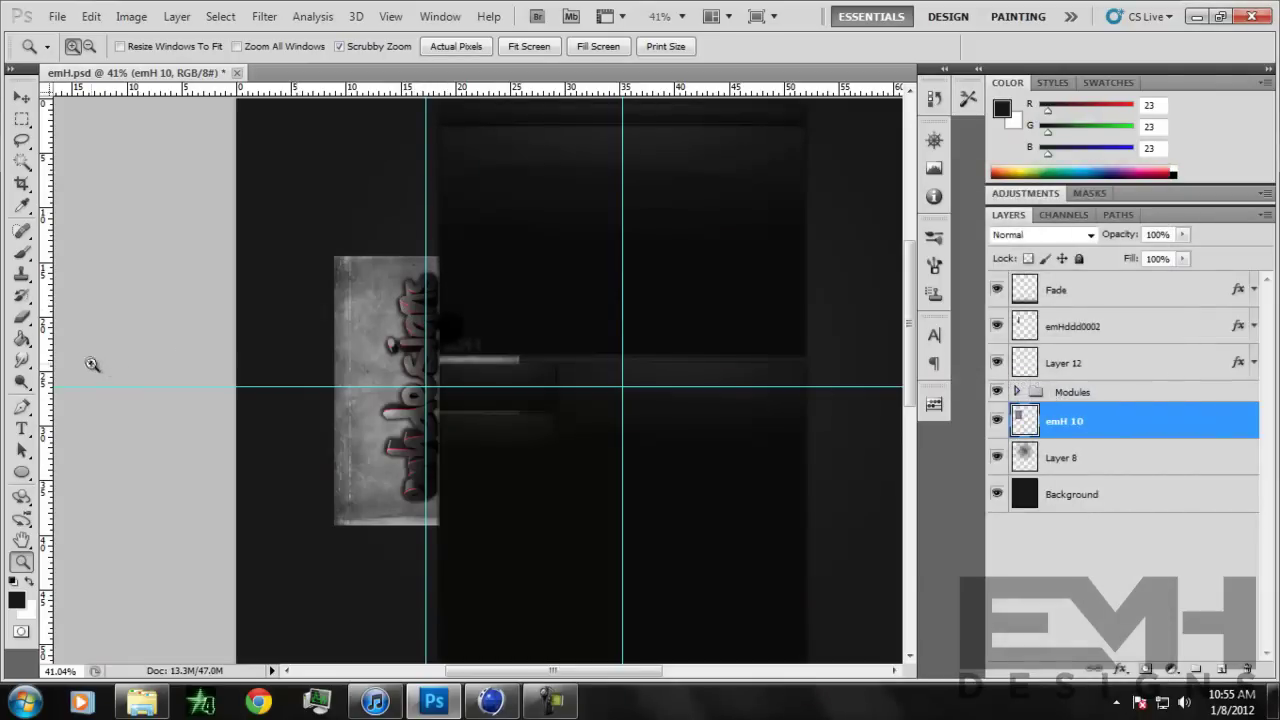
left_click(22, 317)
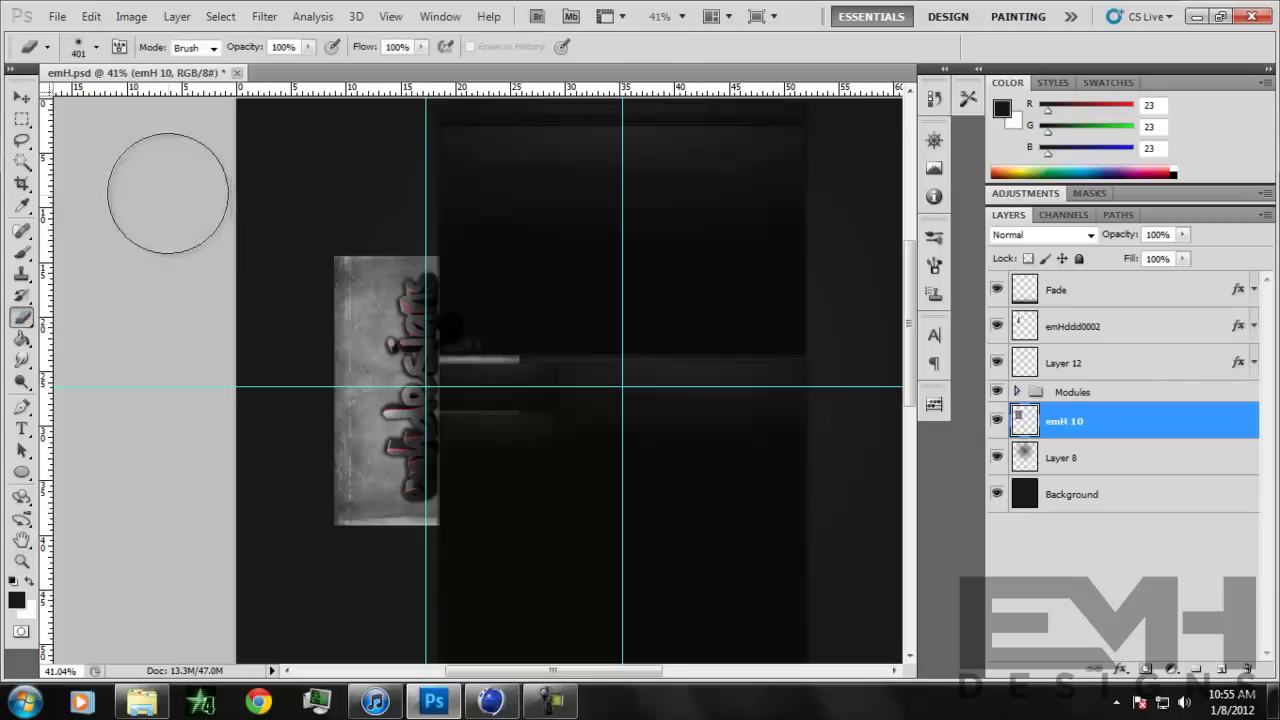
left_click(97, 48)
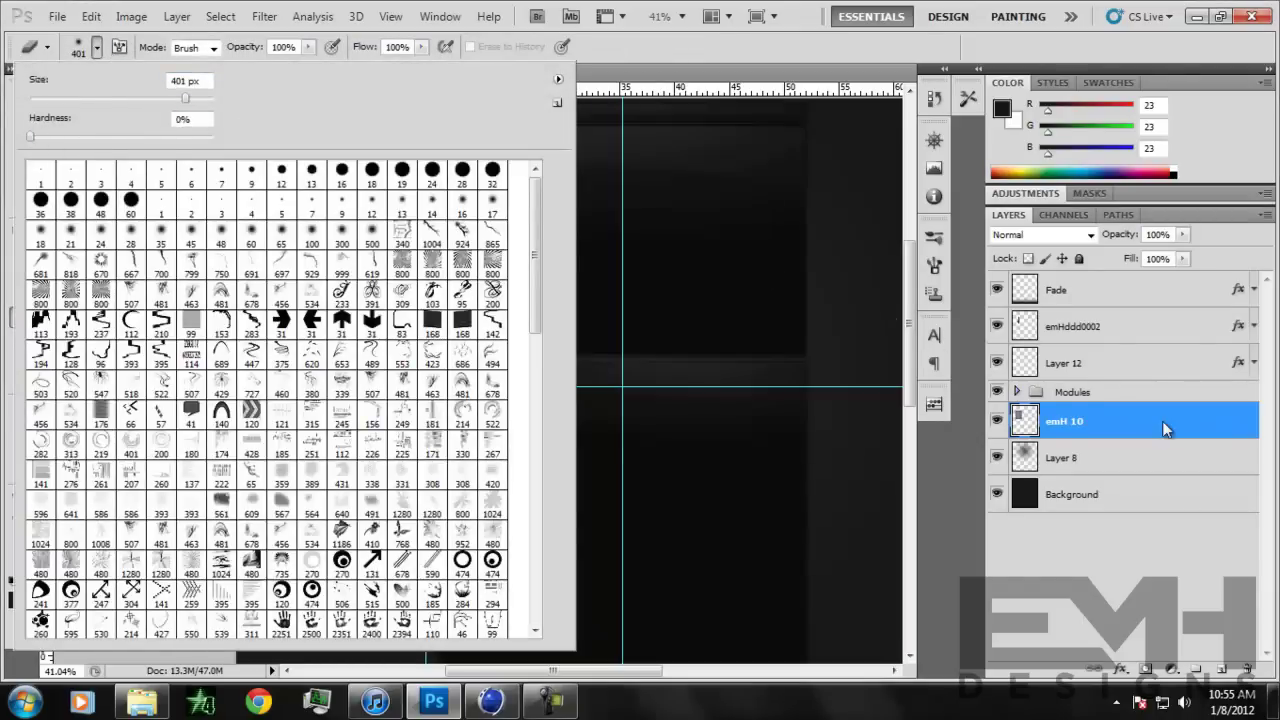
left_click(1162, 422)
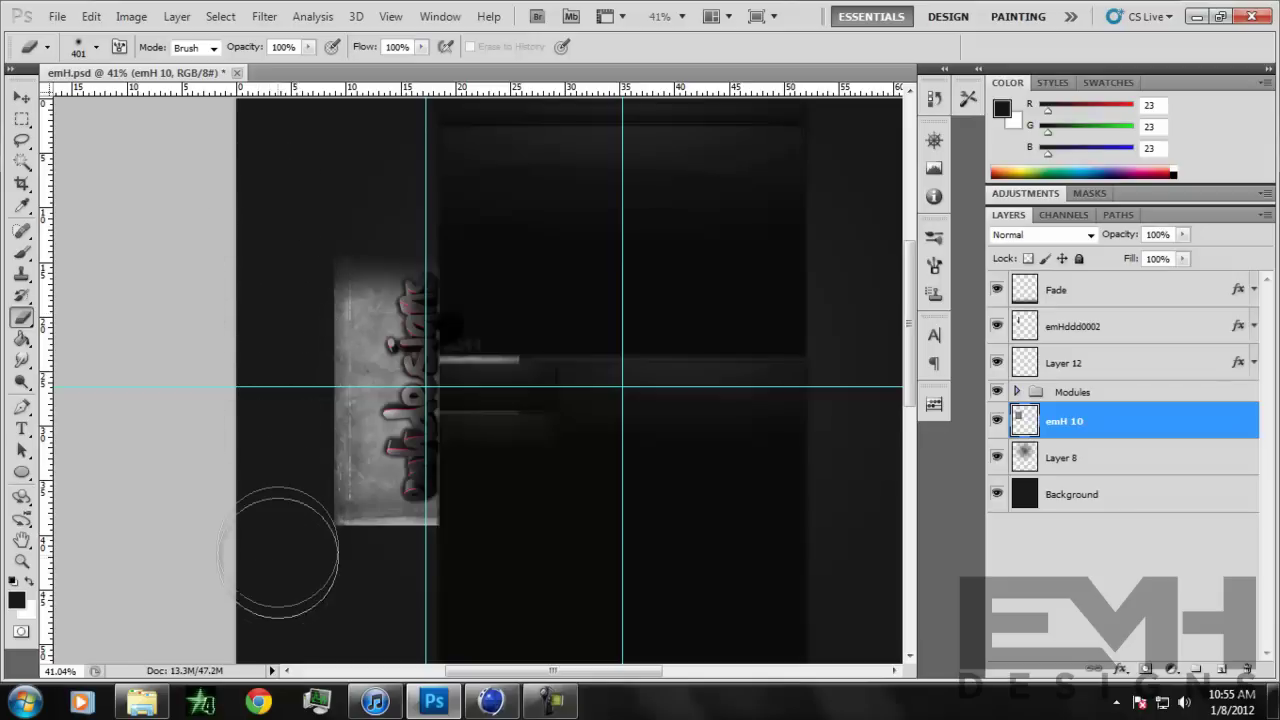
mouse_move(487, 587)
left_mouse_down()
mouse_move(302, 591)
mouse_move(491, 592)
mouse_move(322, 593)
mouse_move(484, 593)
mouse_move(359, 591)
mouse_move(468, 584)
mouse_move(376, 583)
left_mouse_up()
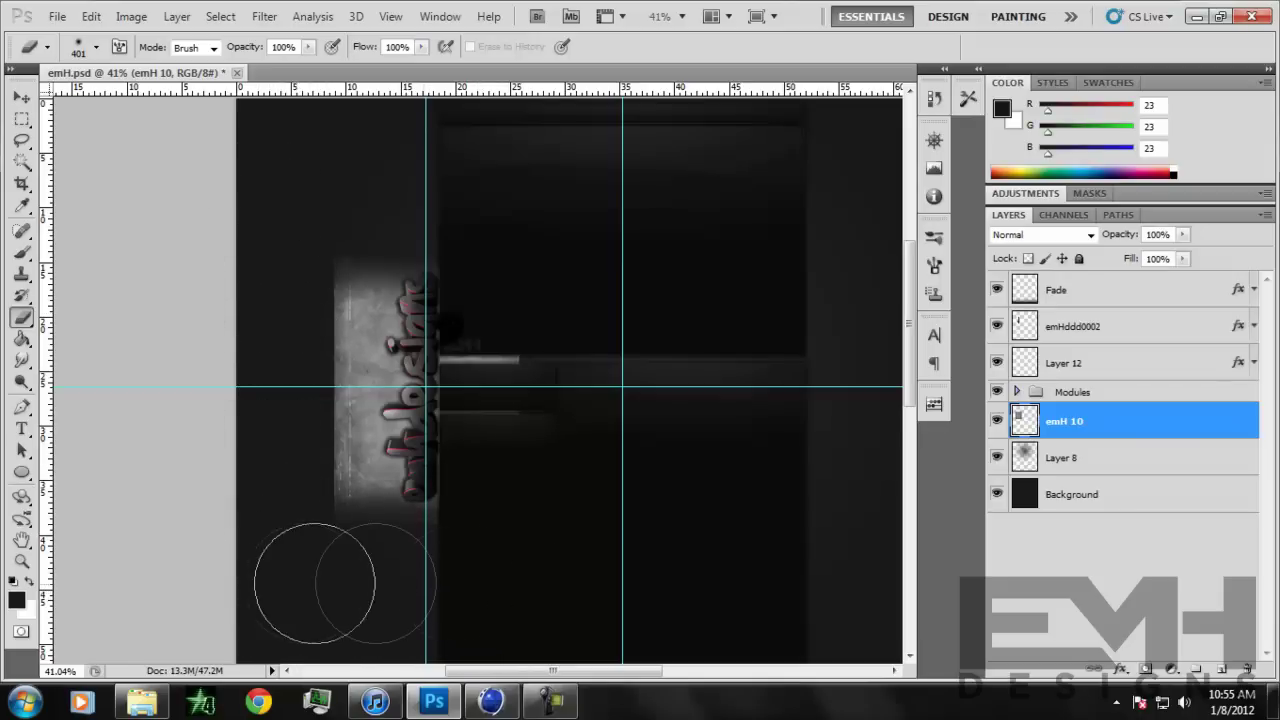
mouse_move(291, 567)
left_mouse_down()
mouse_move(300, 234)
mouse_move(283, 586)
mouse_move(279, 258)
mouse_move(261, 450)
mouse_move(268, 405)
mouse_move(313, 515)
mouse_move(300, 314)
mouse_move(317, 241)
mouse_move(294, 277)
mouse_move(299, 571)
left_mouse_up()
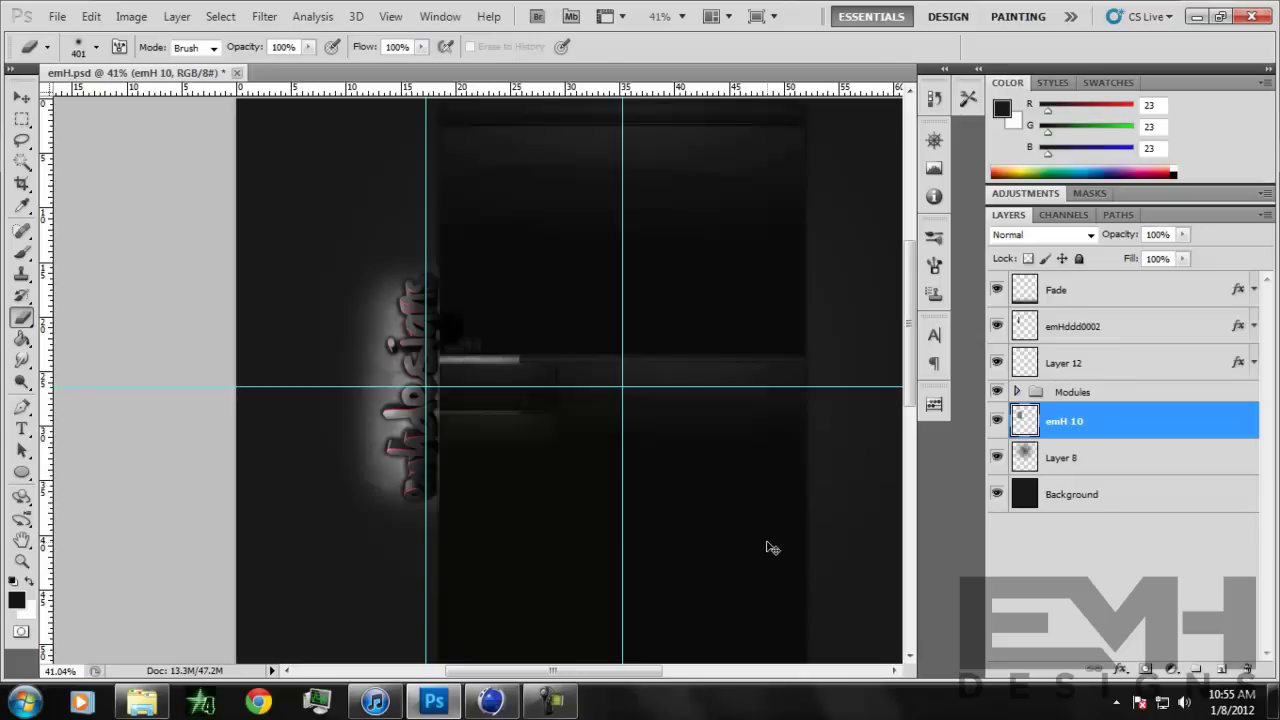
Step: Scale the faded emH 10 texture up proportionally to about 110% around the vertical text
key("ctrl+t")
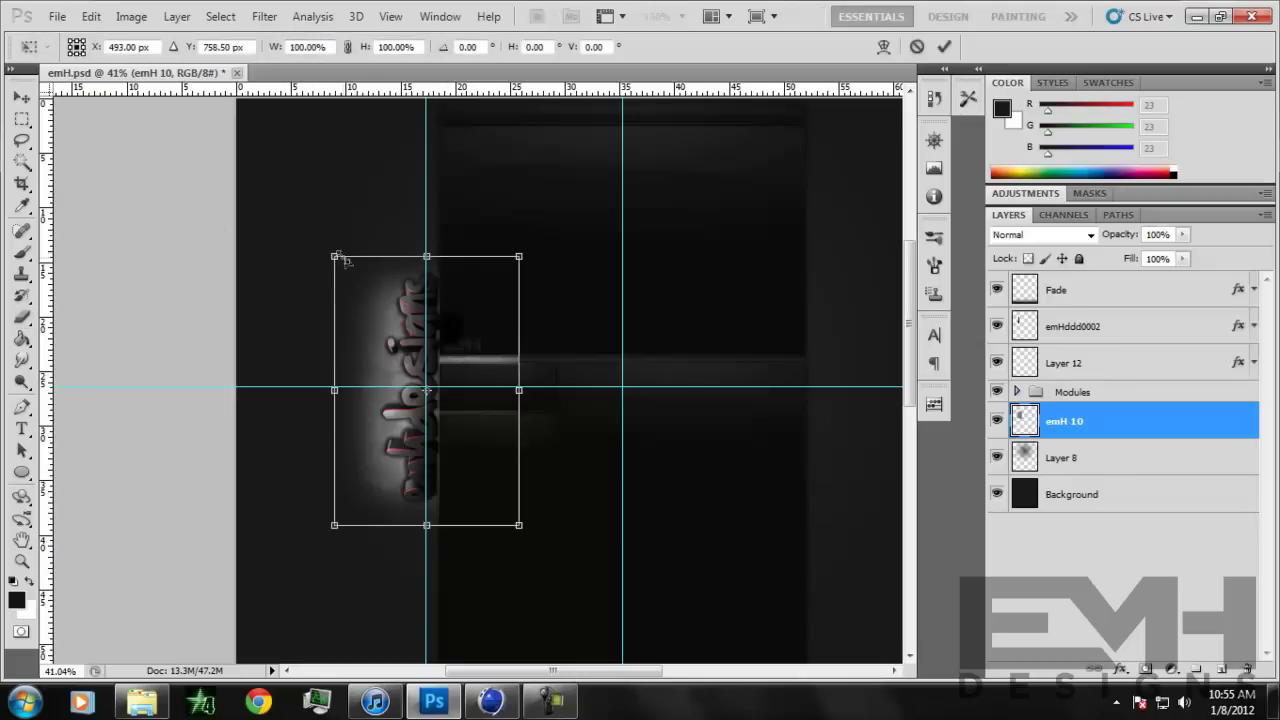
left_click_drag(334, 256, 308, 233)
left_click_drag(376, 418, 384, 443)
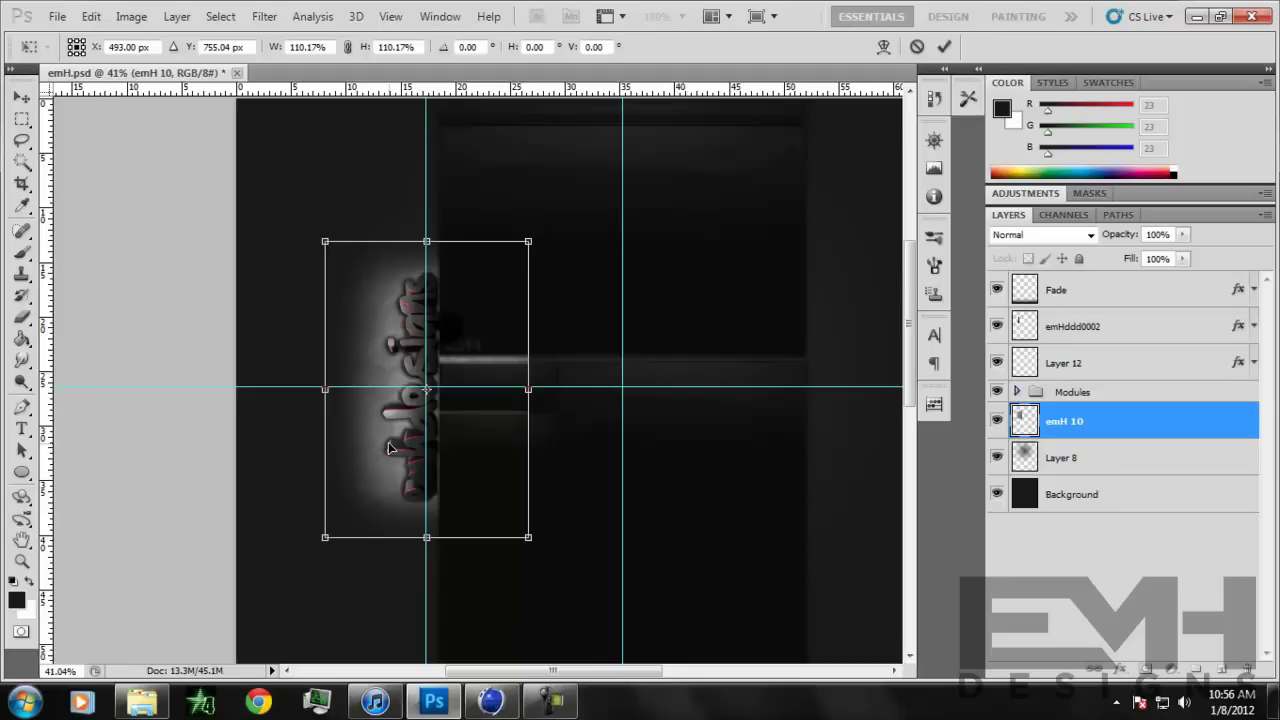
key("Return")
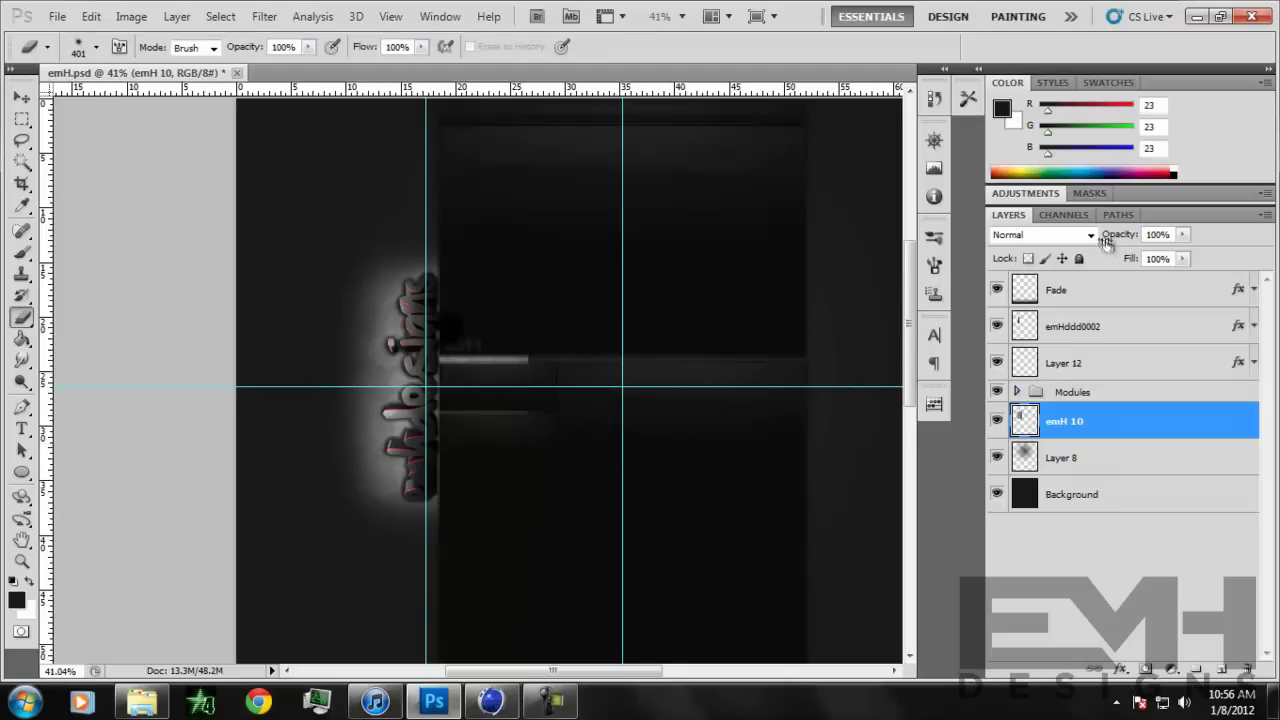
Step: Set the emH 10 layer's blend mode to Overlay and erase the part of it that overlaps the content modules
left_click(1095, 245)
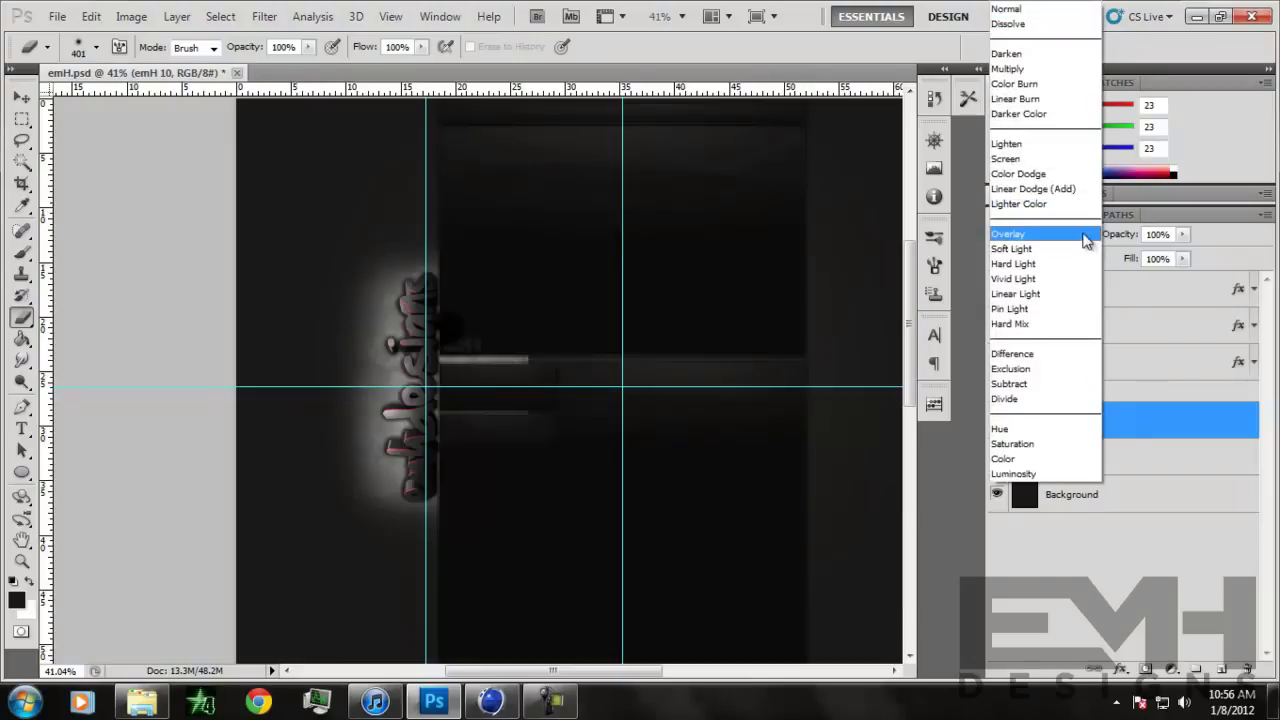
left_click(1087, 235)
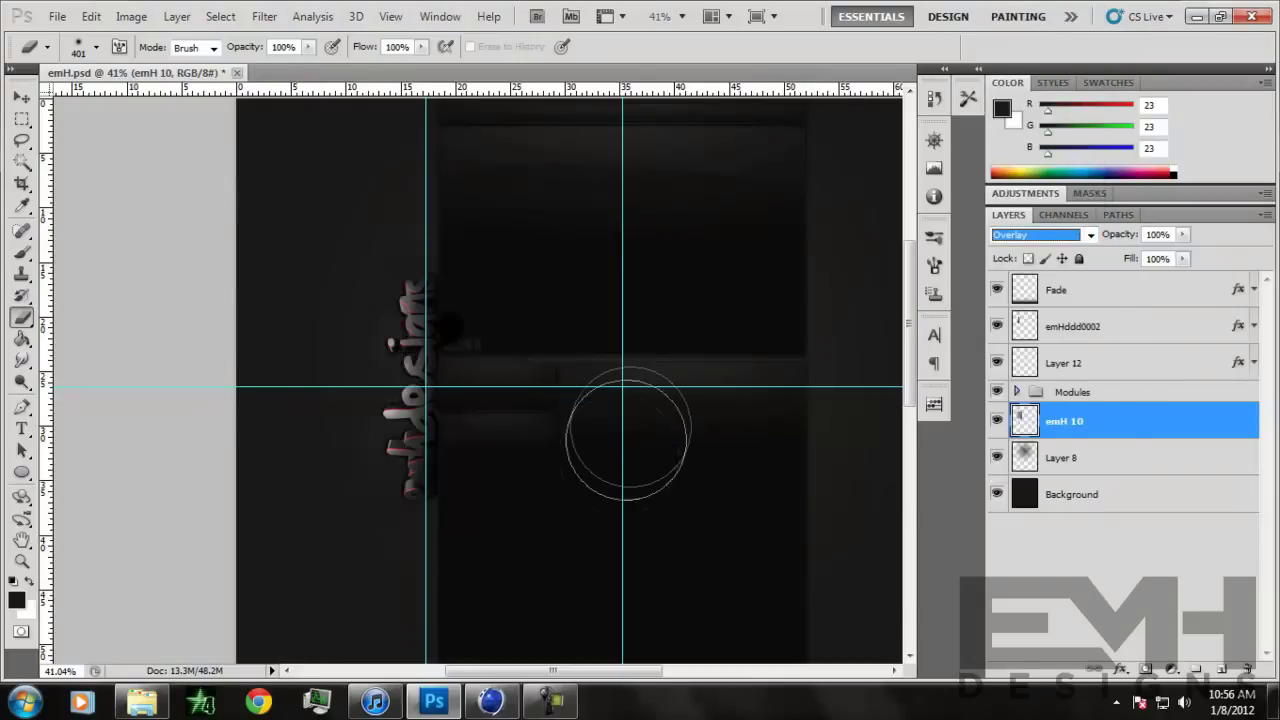
mouse_move(562, 430)
left_mouse_down()
mouse_move(588, 332)
mouse_move(645, 384)
left_mouse_up()
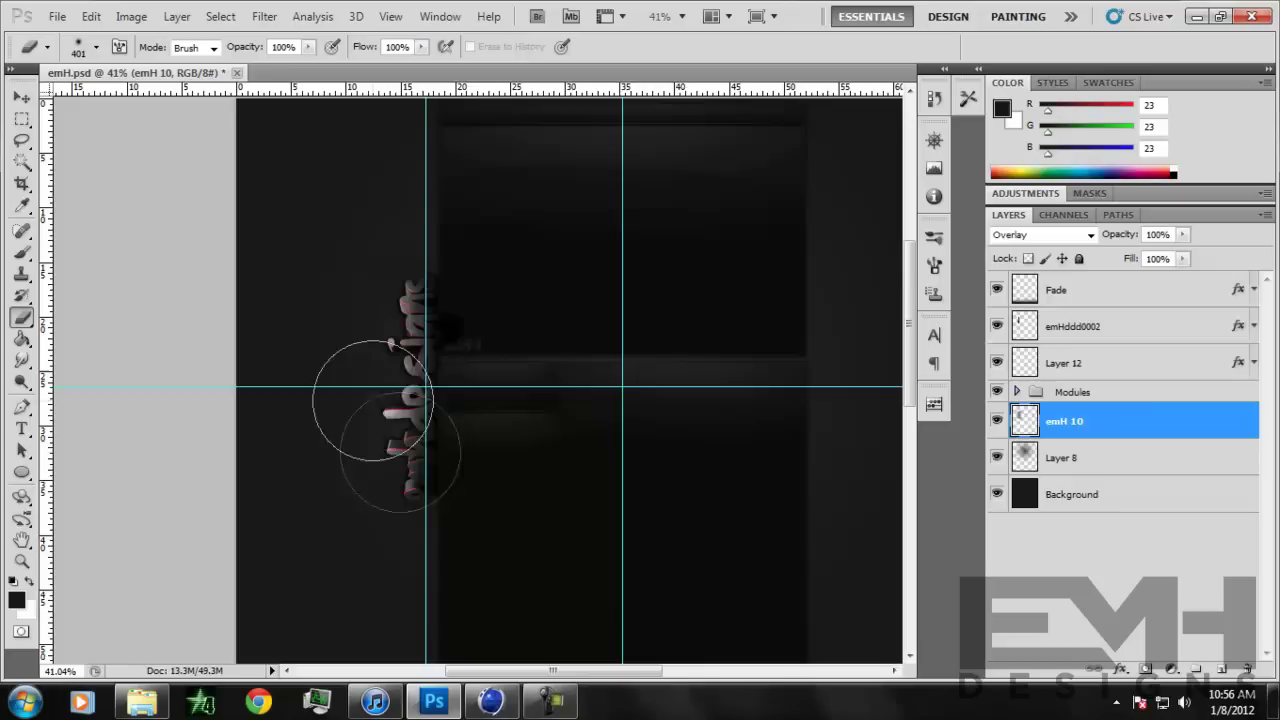
Step: Place the emh 33 image from the Textures folder above the emH 10 layer
left_click(57, 16)
left_click(100, 388)
left_click(667, 342)
scroll(986, 394, "down", 3)
left_click(1126, 515)
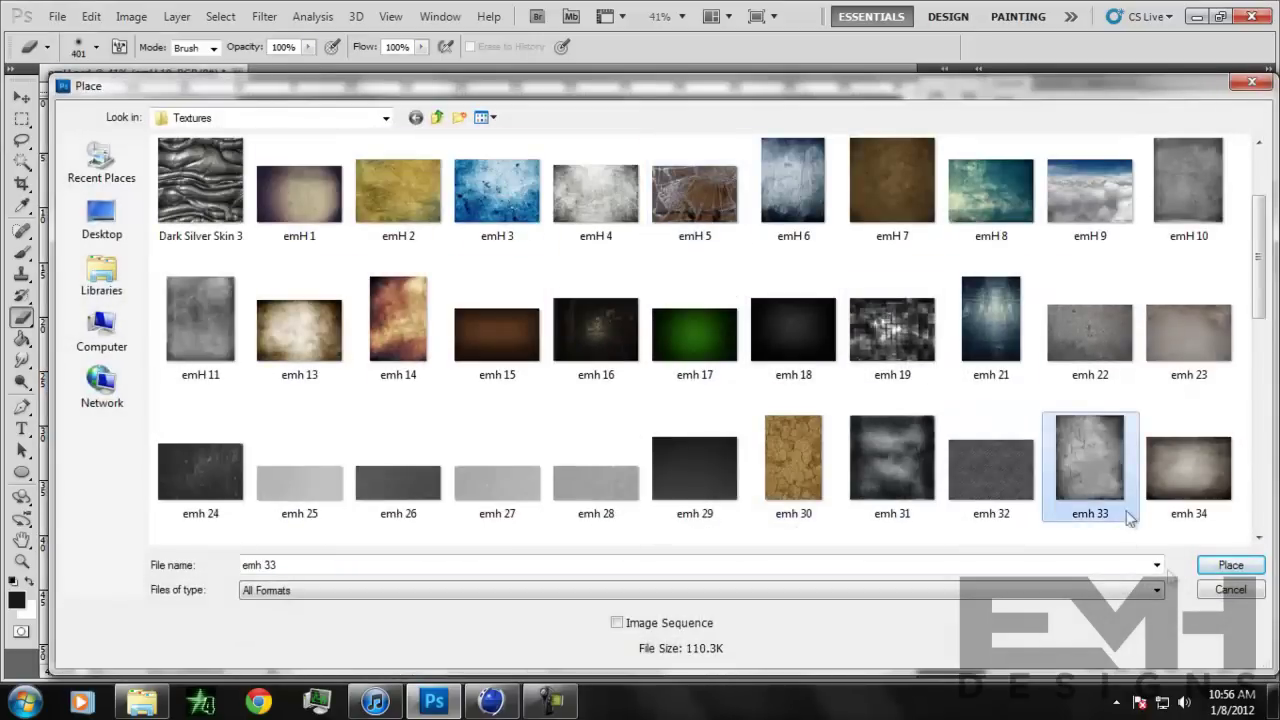
left_click(1220, 566)
Step: Stretch the placed emh 33 texture so it extends beyond the vertical text above, below and to the left
left_click_drag(458, 347, 325, 228)
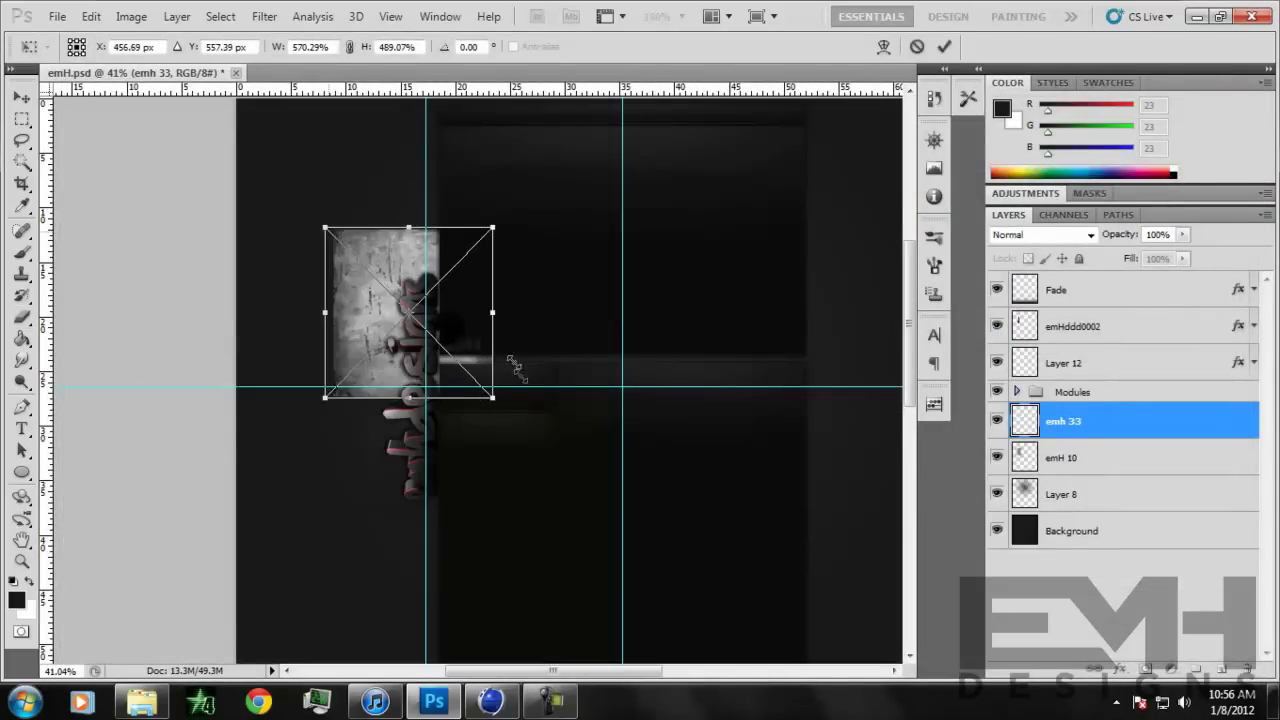
left_click_drag(492, 397, 545, 551)
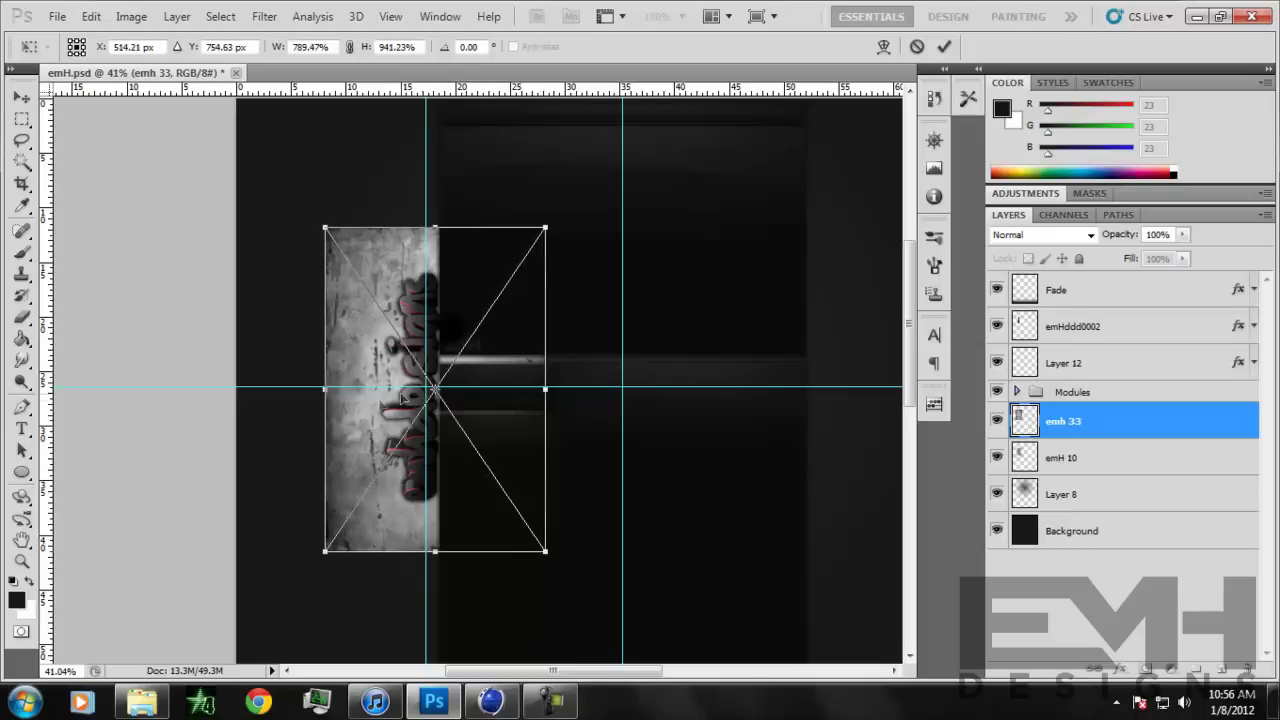
left_click_drag(336, 387, 309, 387)
key("Return")
Step: Rasterize the emh 33 layer and erase its outer edges into a soft glow around the vertical text
key("e")
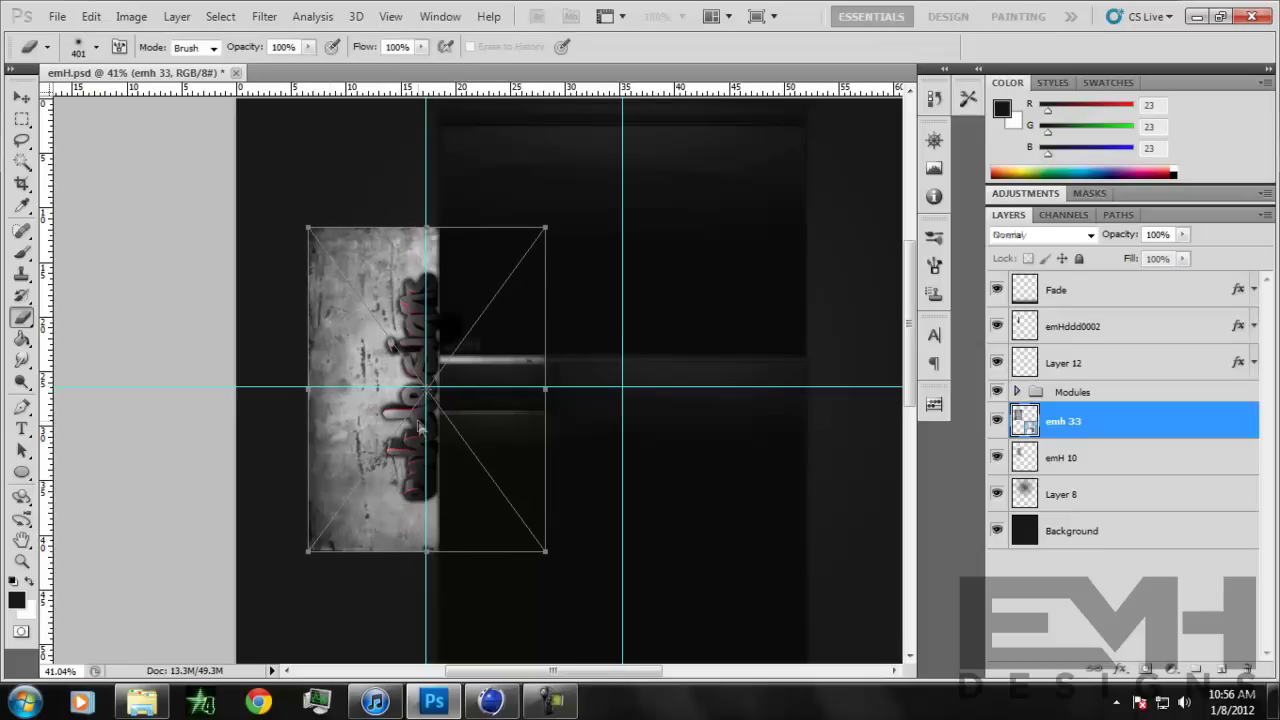
left_click(540, 195)
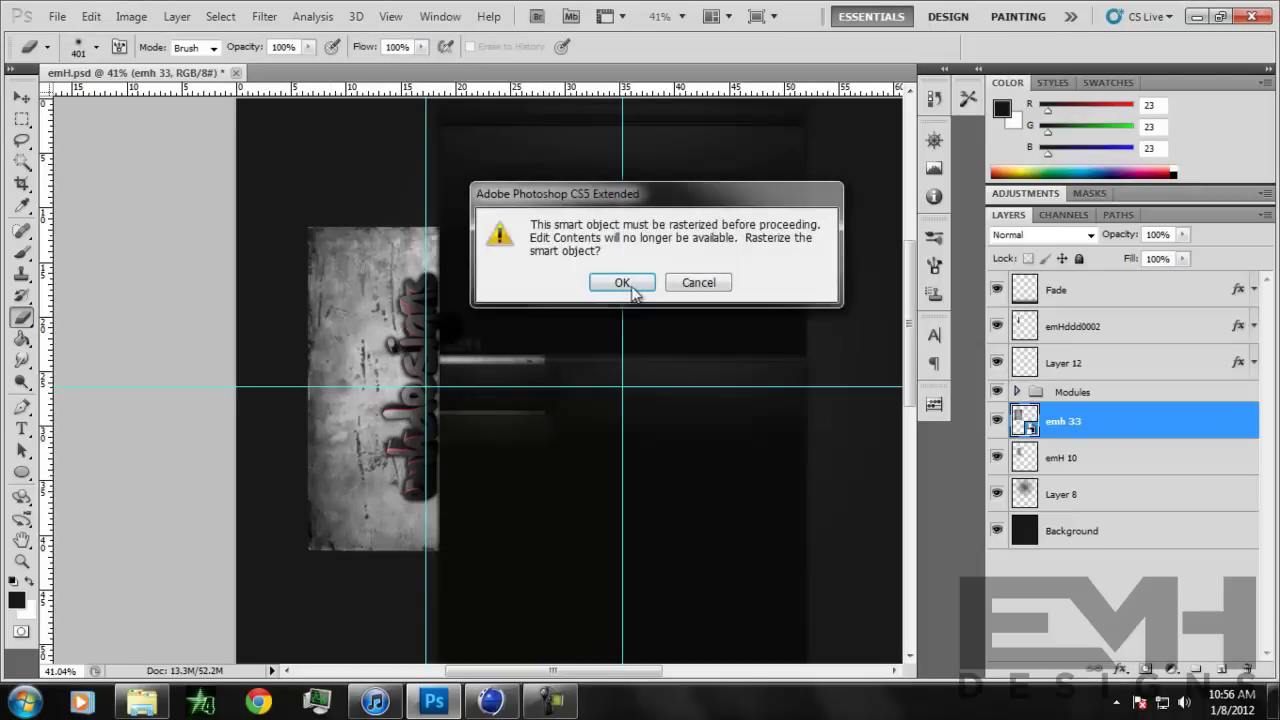
left_click(609, 286)
left_click_drag(291, 163, 543, 163)
mouse_move(486, 600)
left_mouse_down()
mouse_move(268, 612)
mouse_move(554, 620)
mouse_move(340, 612)
mouse_move(498, 612)
mouse_move(210, 578)
mouse_move(279, 560)
mouse_move(264, 558)
mouse_move(260, 143)
mouse_move(257, 630)
mouse_move(254, 157)
left_mouse_up()
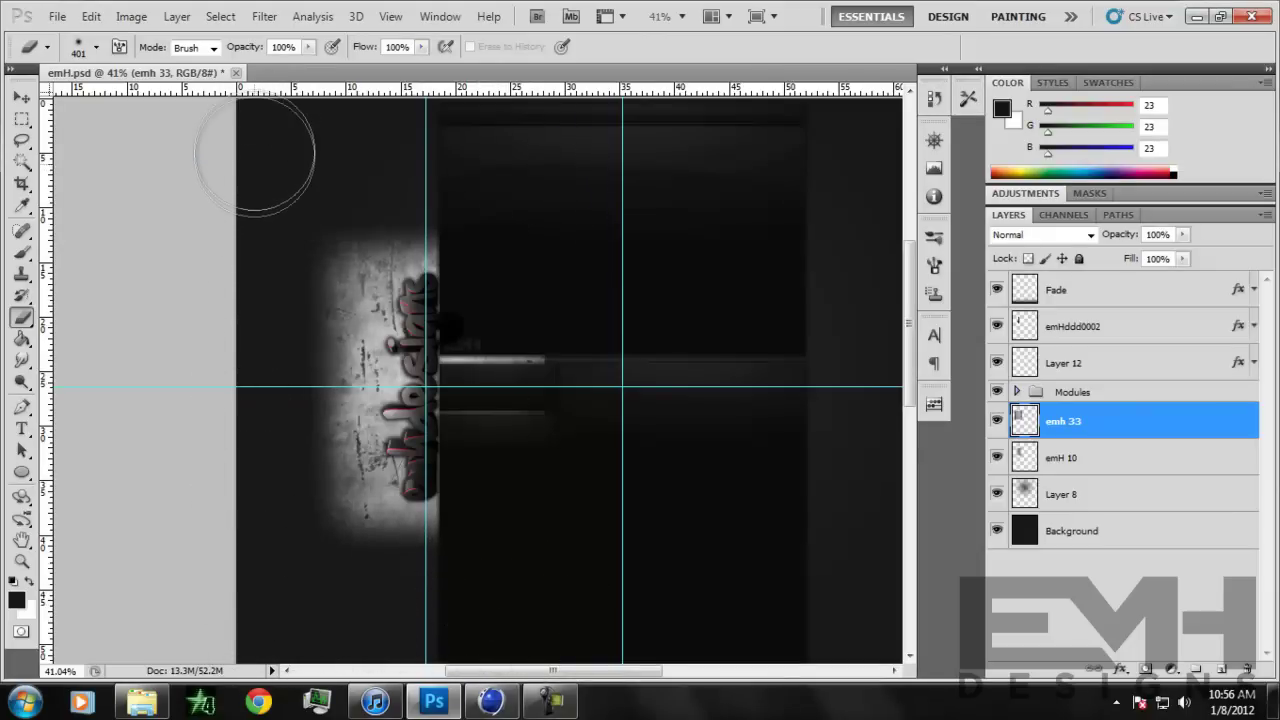
mouse_move(231, 254)
left_mouse_down()
mouse_move(436, 158)
mouse_move(372, 190)
mouse_move(310, 257)
mouse_move(253, 362)
mouse_move(252, 487)
mouse_move(252, 412)
mouse_move(303, 557)
mouse_move(352, 630)
mouse_move(303, 538)
mouse_move(338, 612)
left_mouse_up()
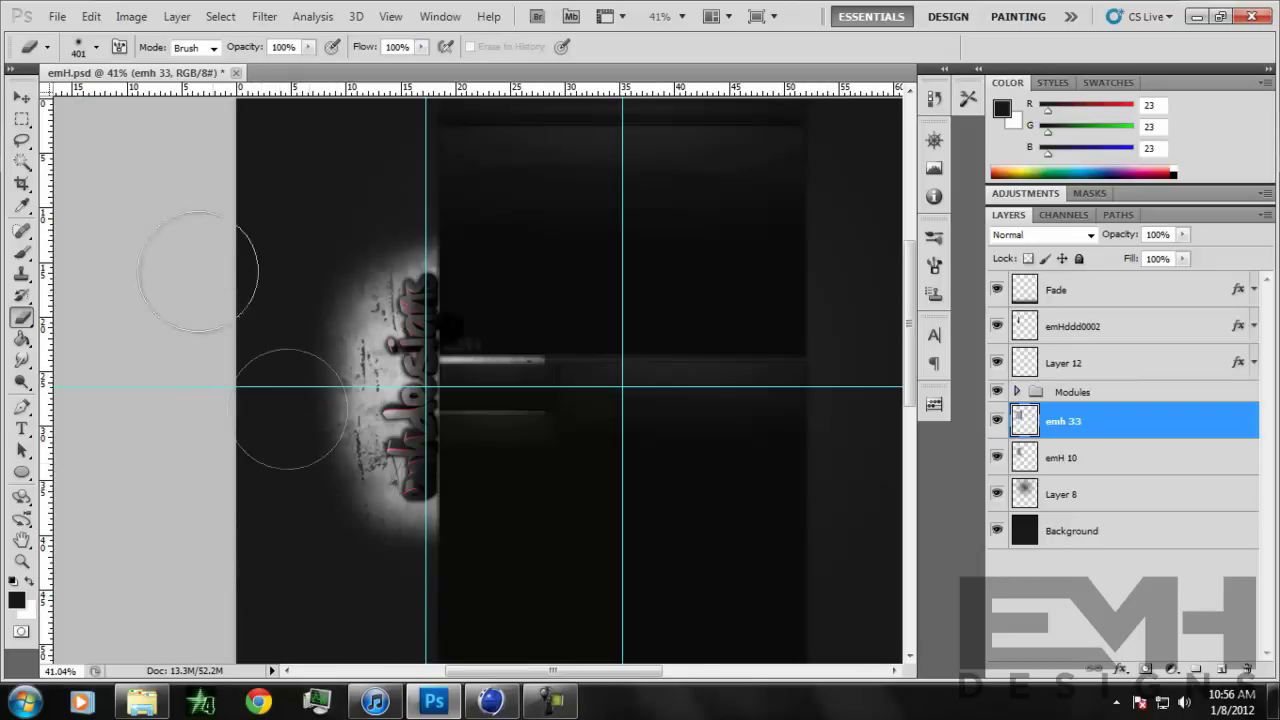
Step: Nudge the emh 33 texture slightly right toward the vertical text and erase the part that overlaps the content modules
left_click(16, 96)
left_click_drag(370, 448, 378, 445)
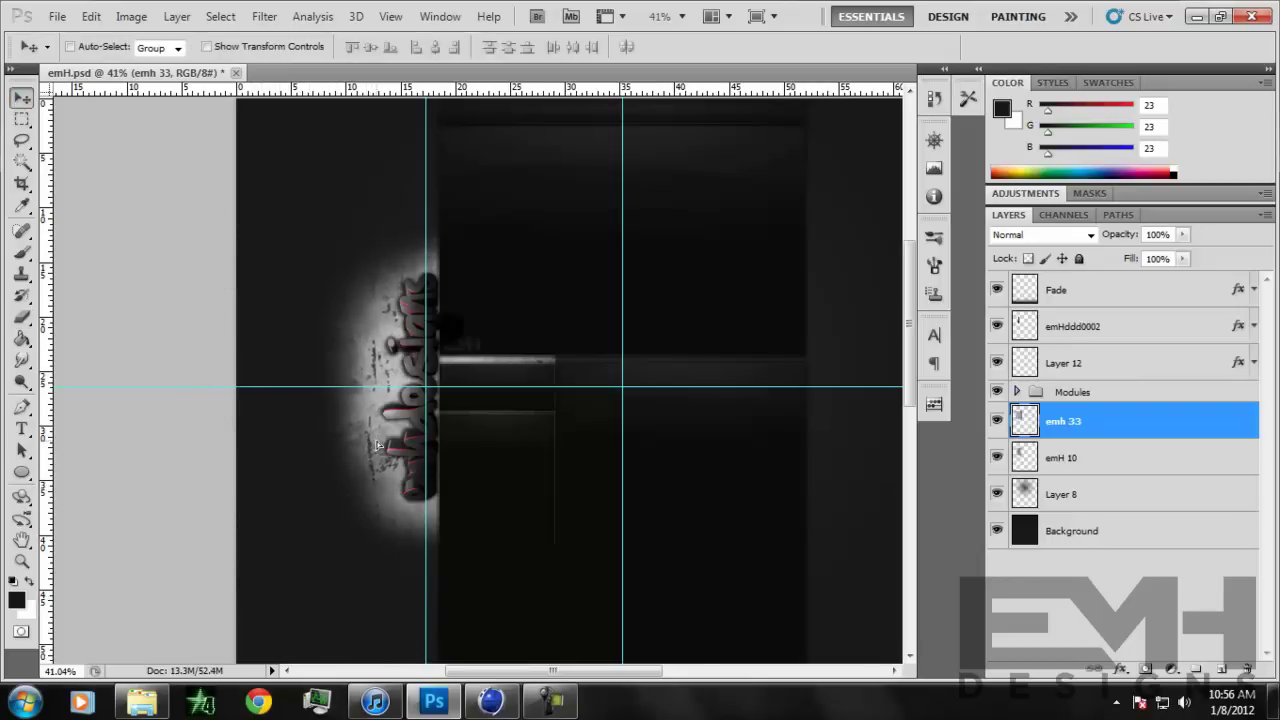
left_click(21, 316)
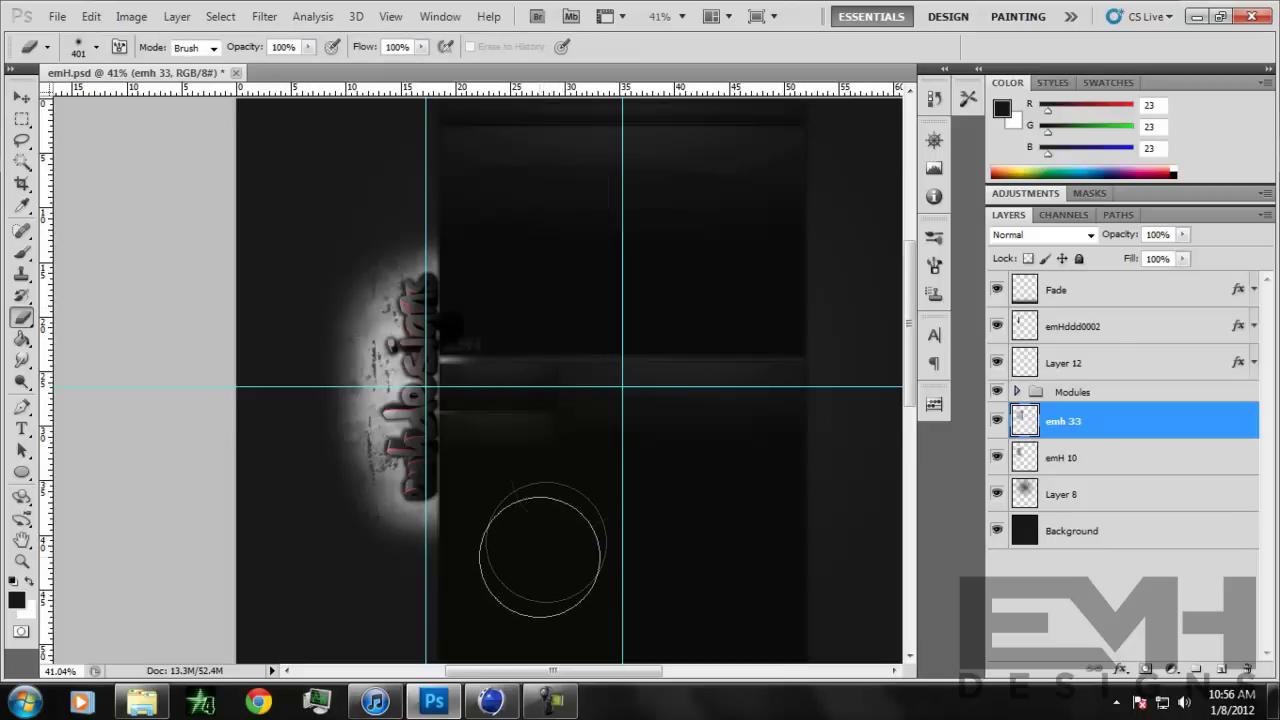
Step: Set the emh 33 layer's blend mode to Overlay and erase along the glow's outer left edge
left_click(1090, 240)
left_click(1068, 243)
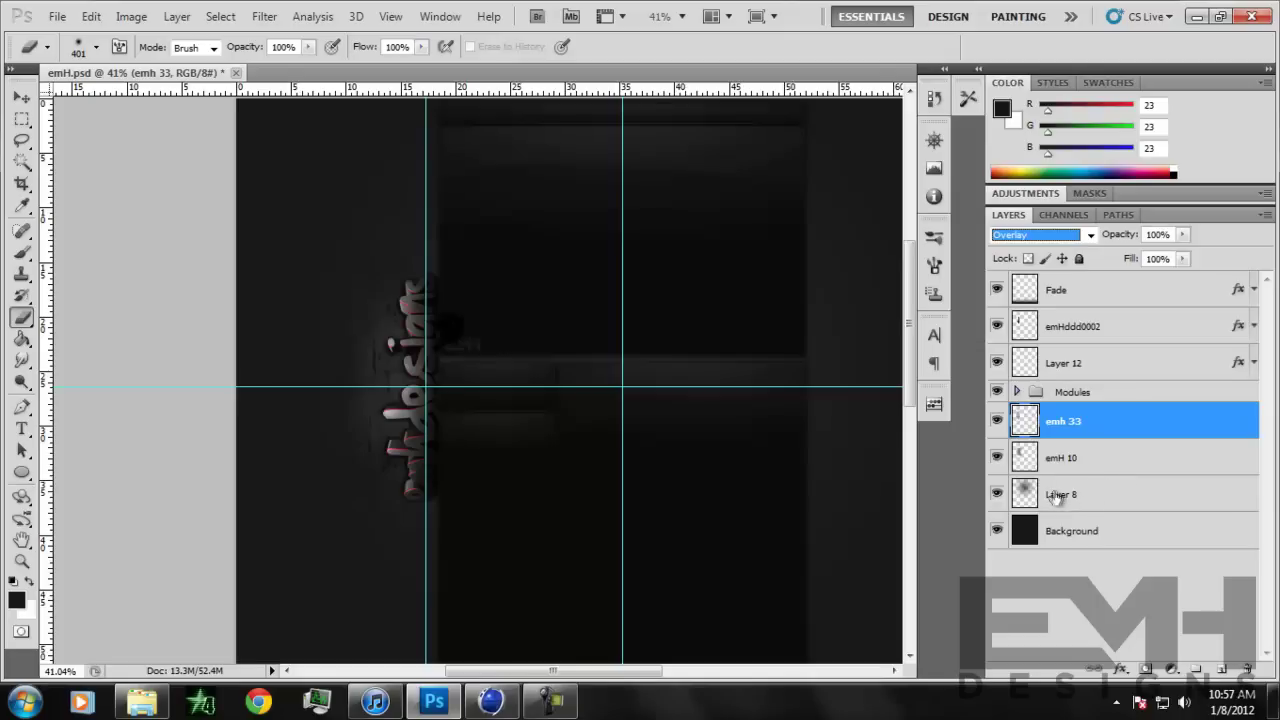
mouse_move(310, 335)
left_mouse_down()
mouse_move(331, 437)
mouse_move(343, 395)
left_mouse_up()
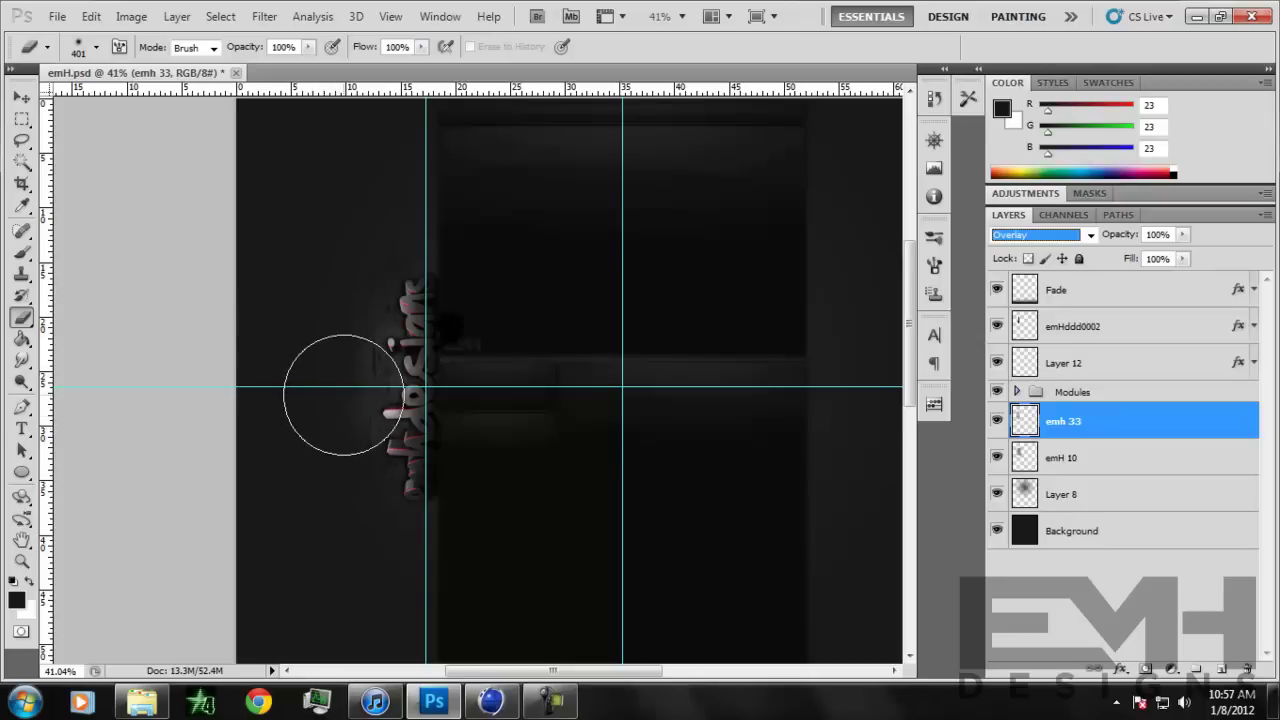
left_click_drag(1185, 237, 1238, 246)
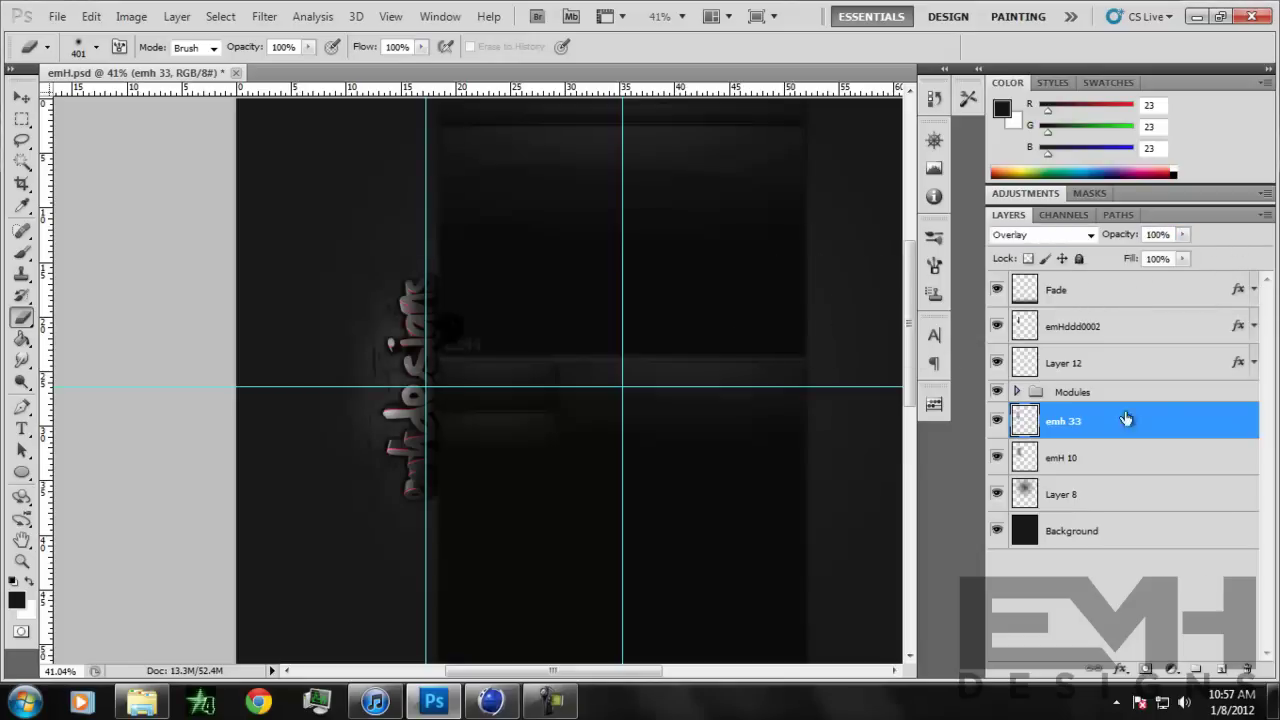
Step: Place the 3 (5) flame image from the emhdesigns 1k pack's Light Images folder above the emh 33 layer
left_click(57, 17)
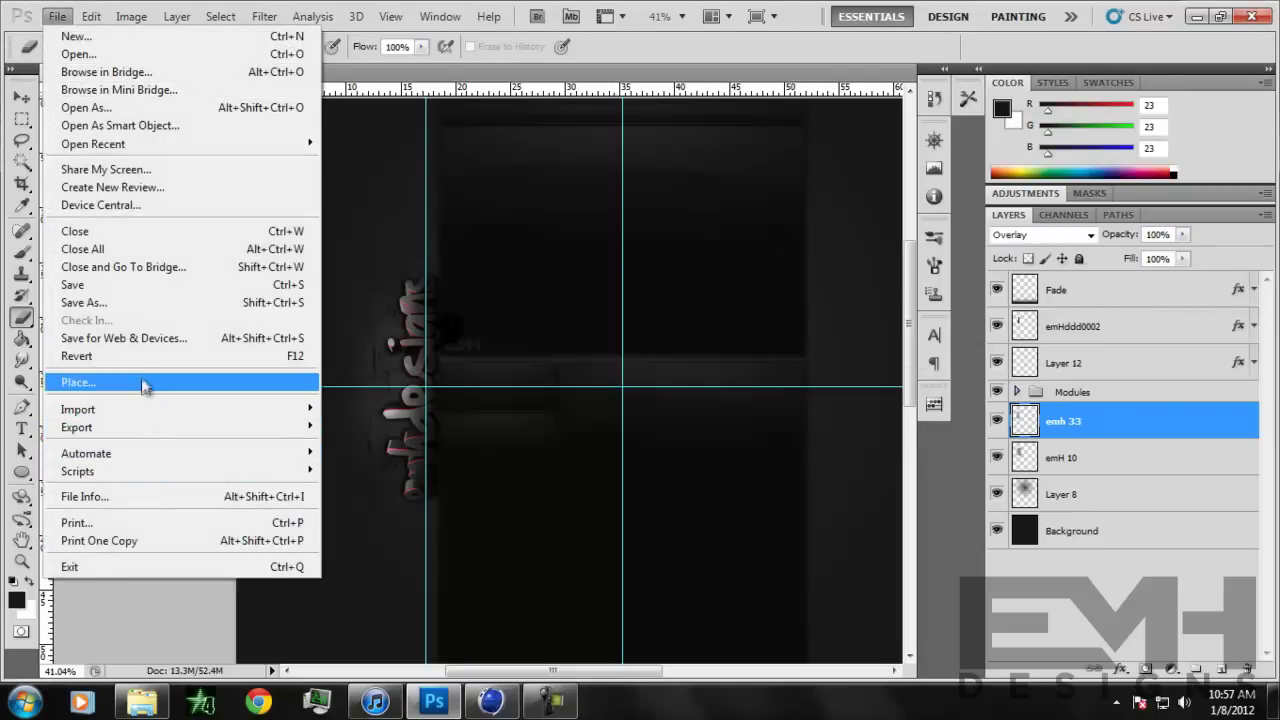
left_click(90, 377)
left_click(102, 218)
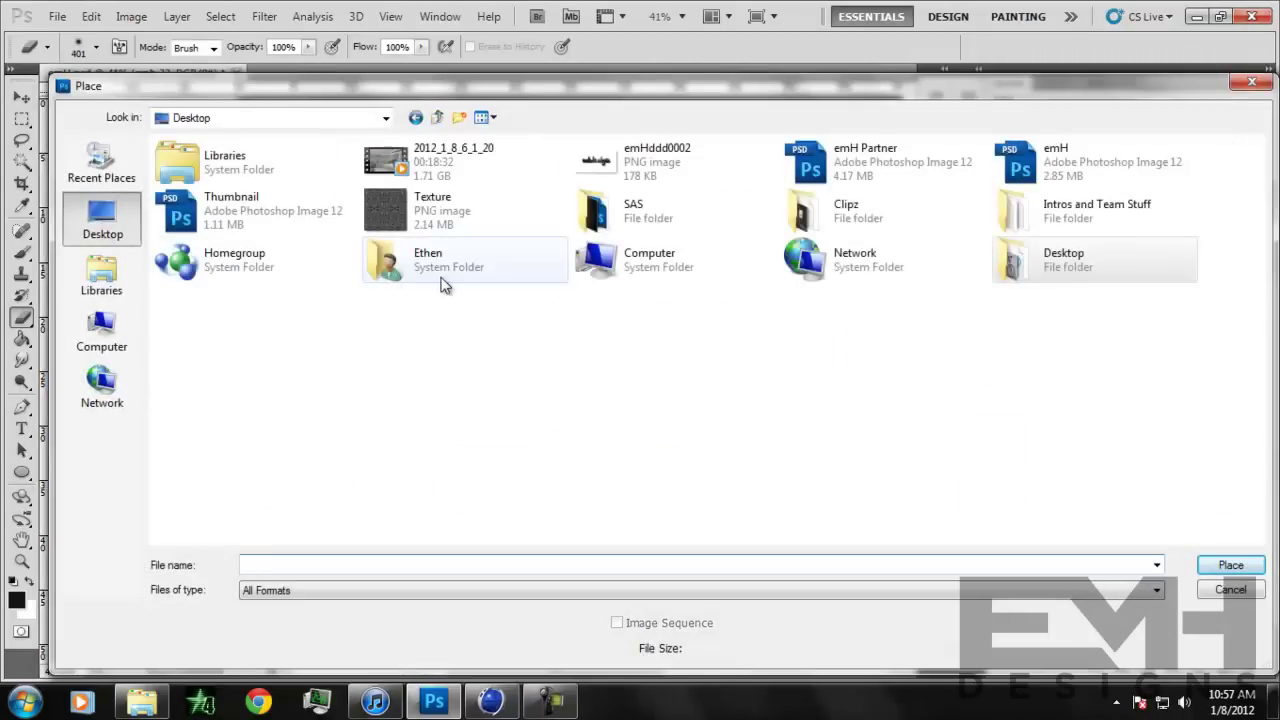
double_click(1045, 262)
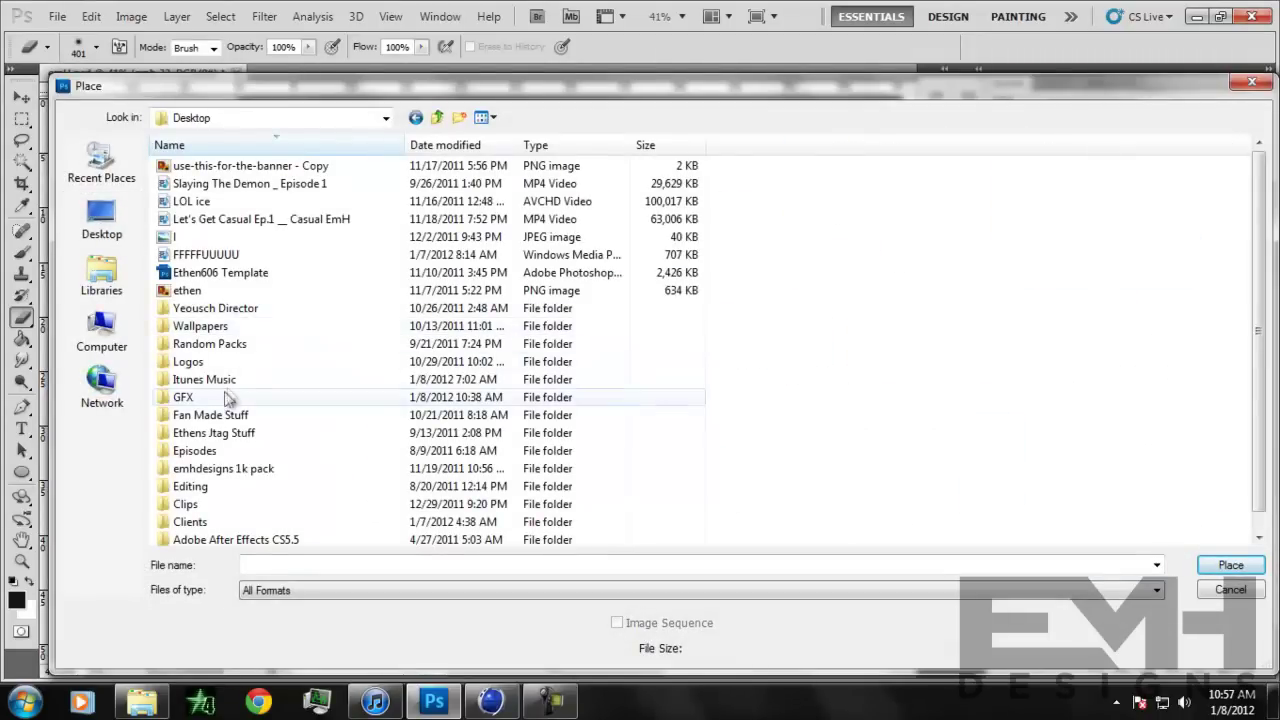
double_click(258, 468)
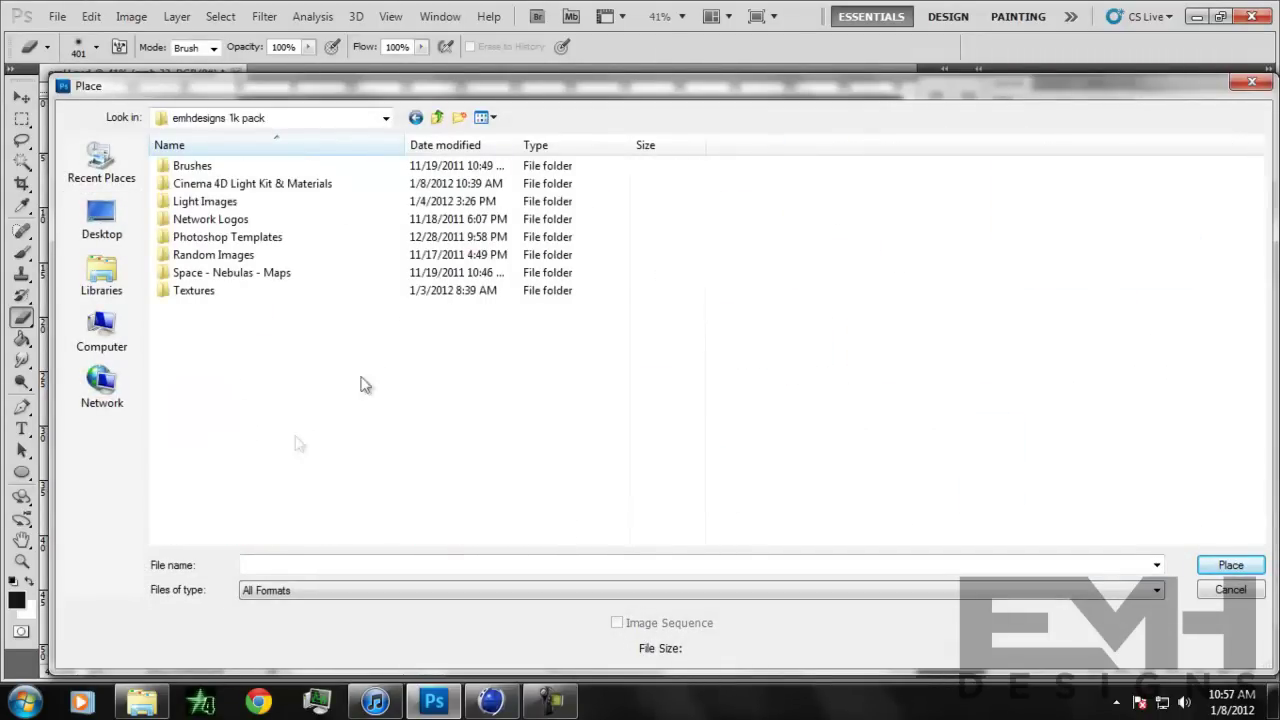
double_click(237, 203)
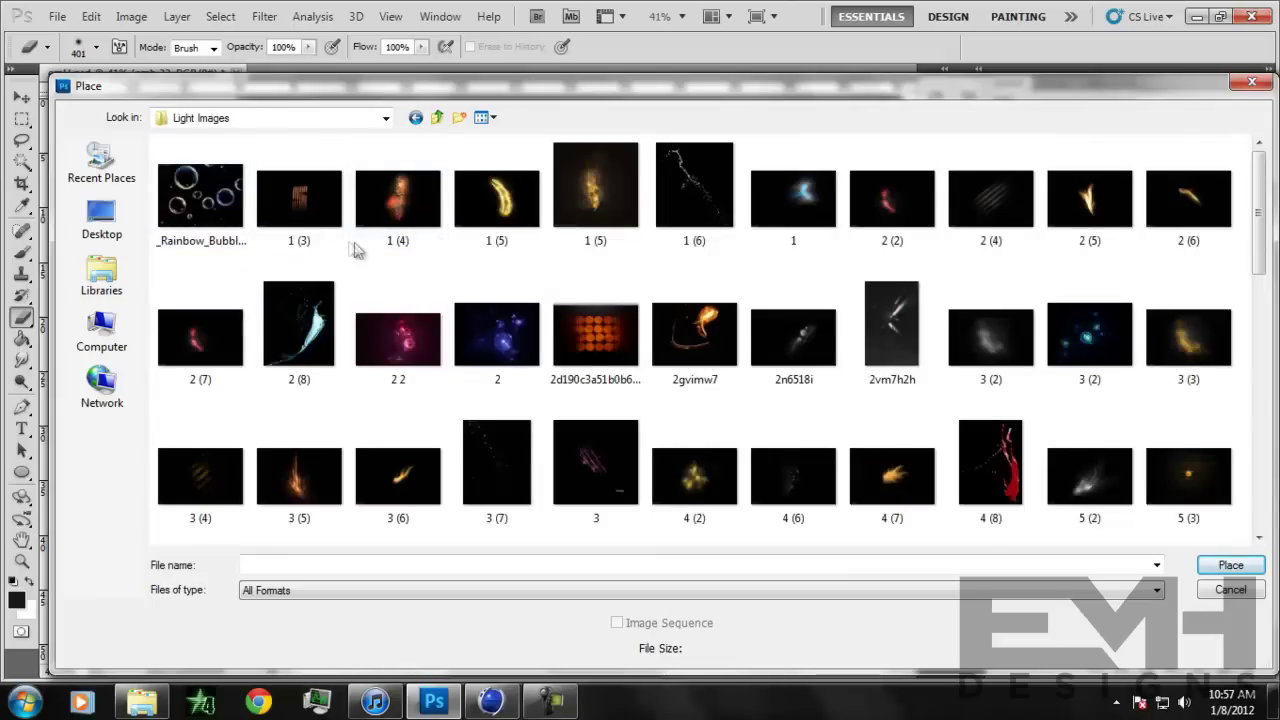
left_click(296, 490)
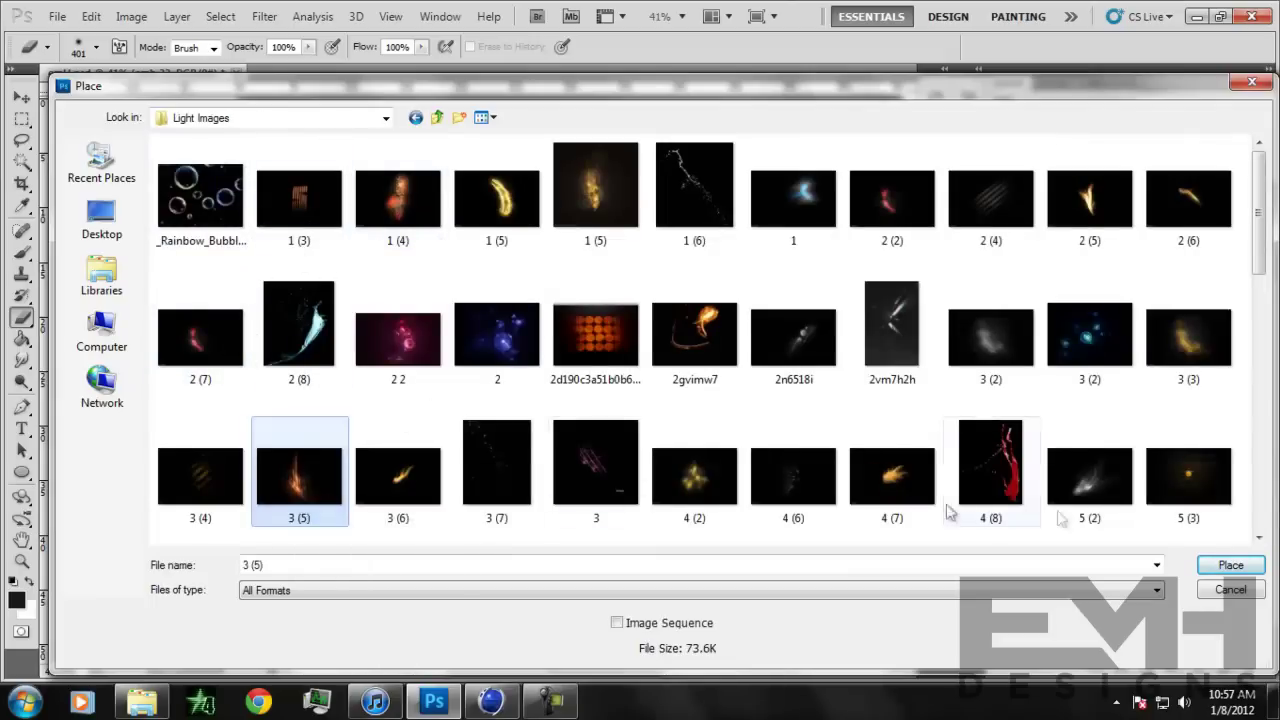
left_click(1213, 570)
key("Return")
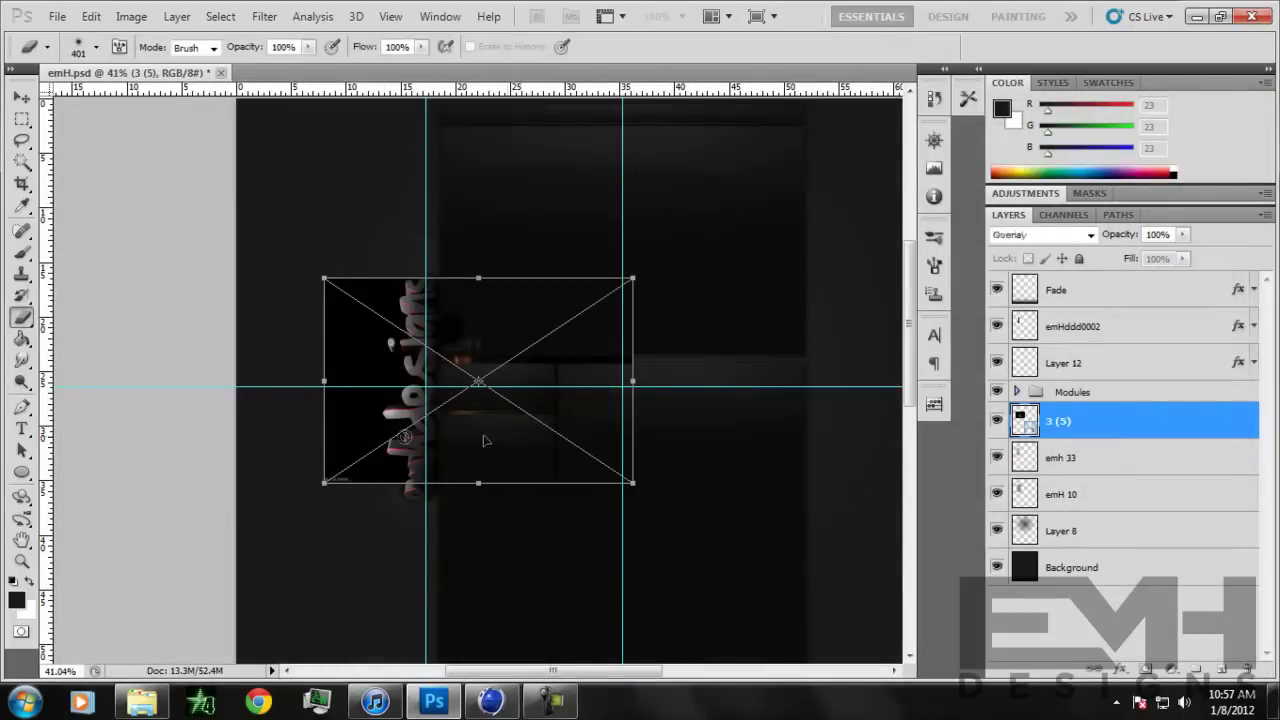
left_click(335, 330)
left_click(608, 283)
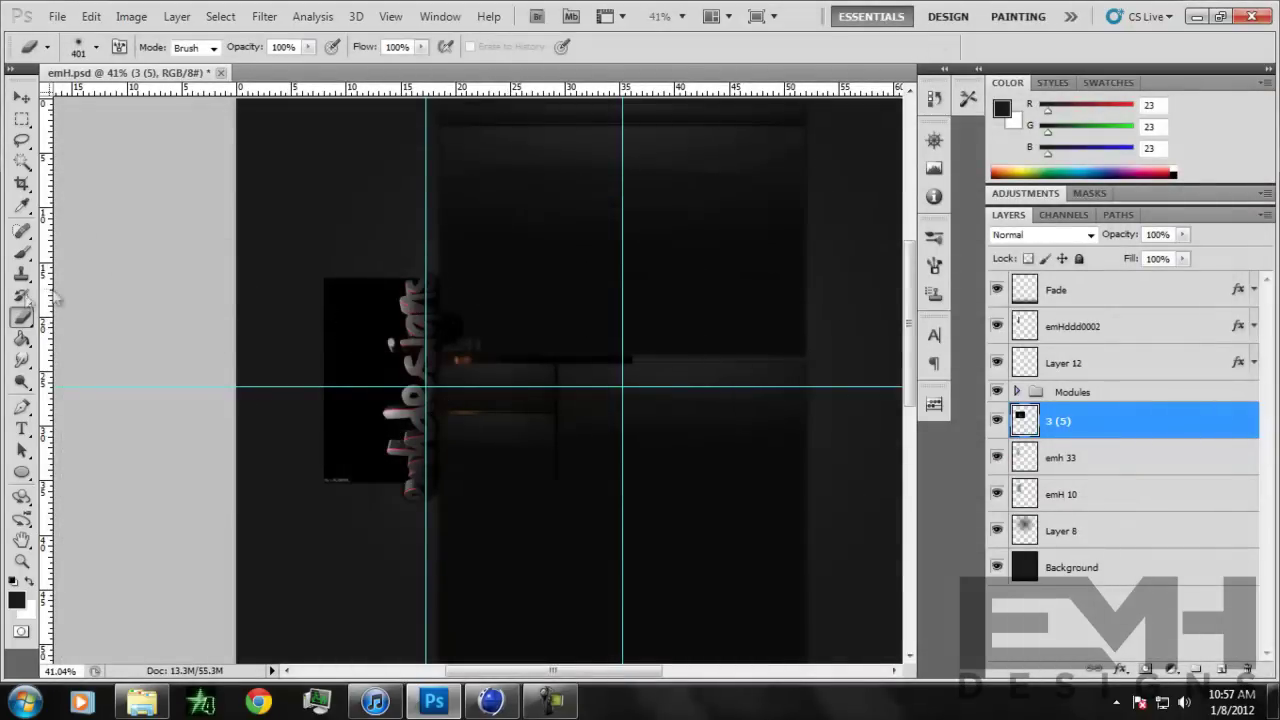
Step: Move the flame image up and left behind the vertical text and erase its lower-left corner
left_click(21, 97)
mouse_move(470, 400)
left_mouse_down()
mouse_move(335, 333)
mouse_move(413, 333)
left_mouse_up()
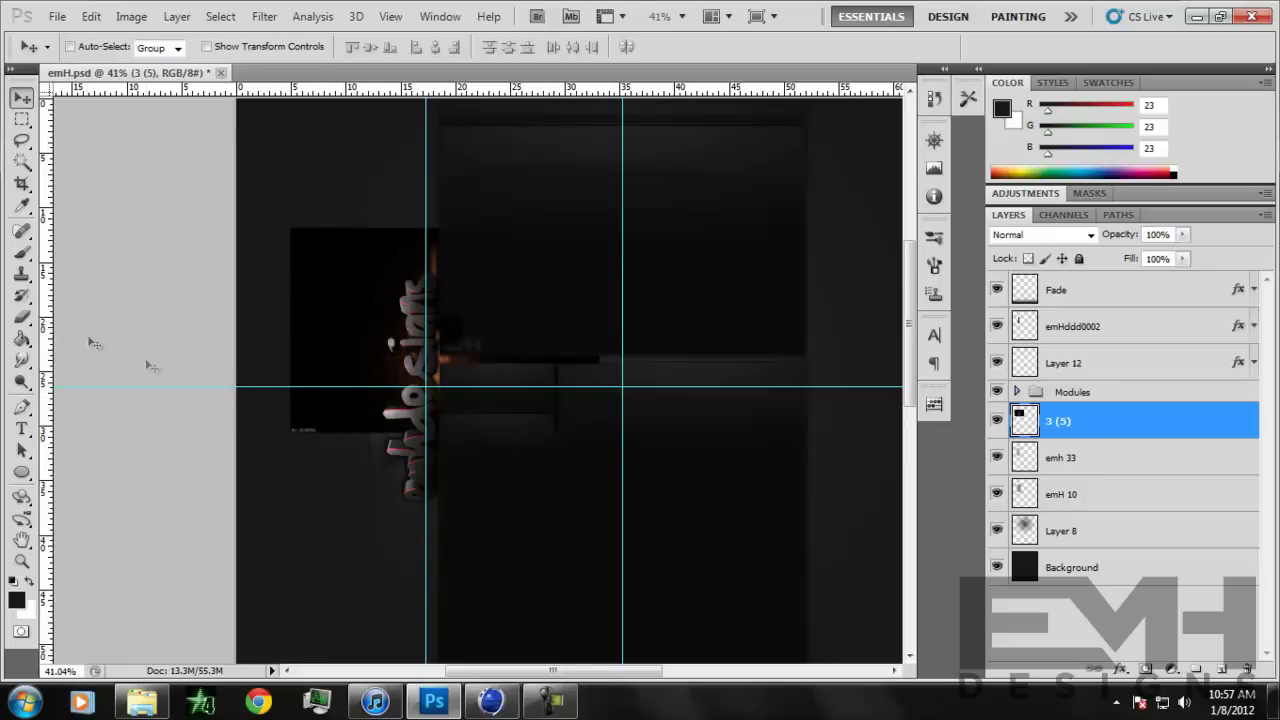
left_click(21, 317)
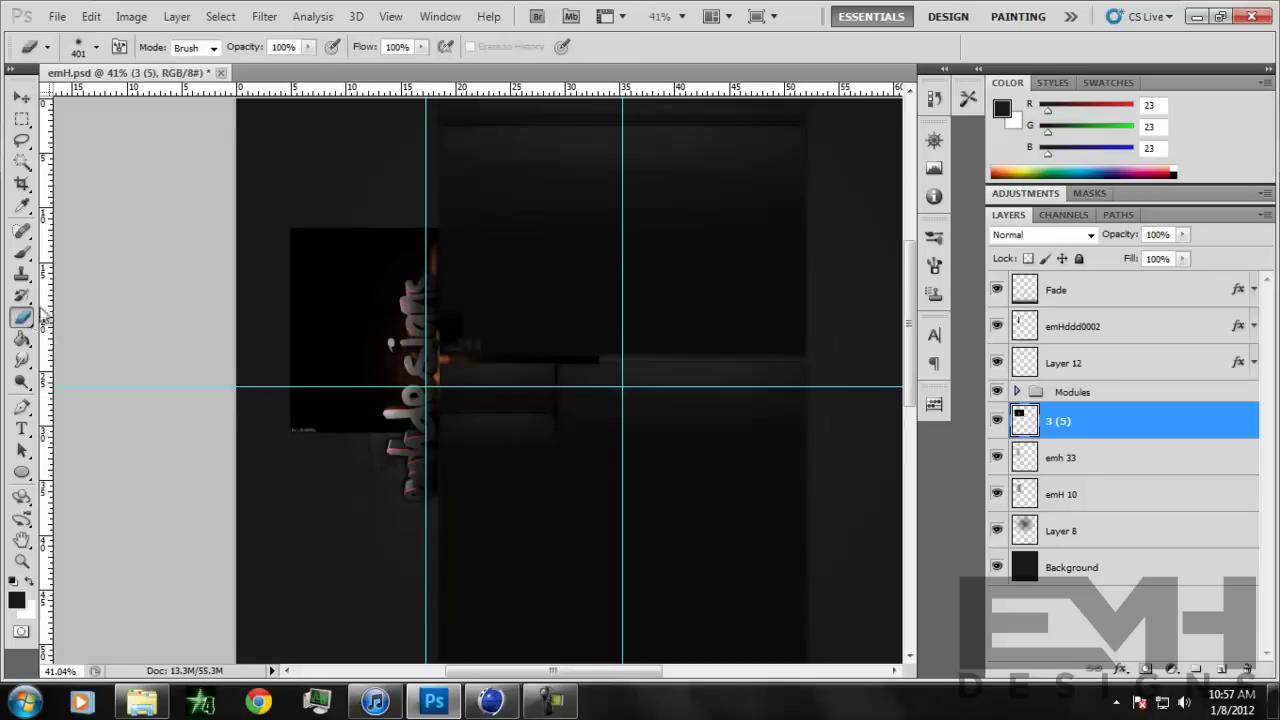
left_click(290, 457)
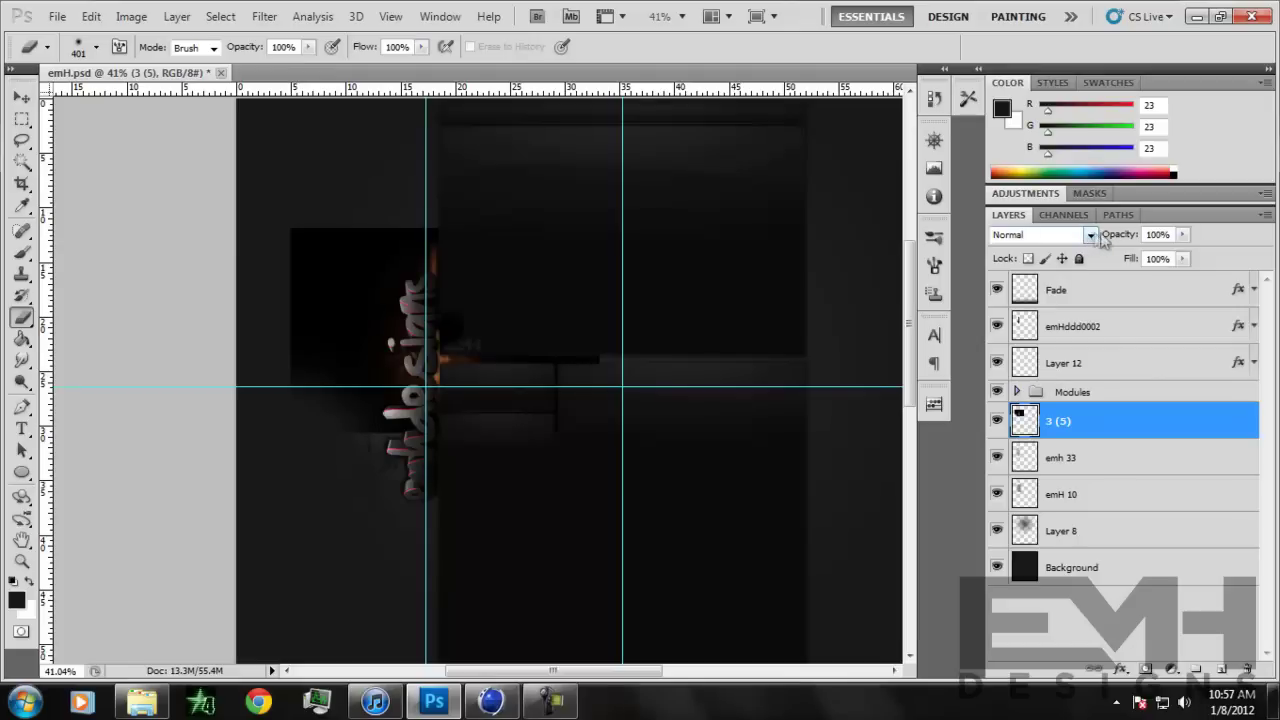
Step: Set the 3 (5) layer's blend mode to Screen and position the flame just left of the vertical text in Free Transform
left_click(1095, 238)
left_click(1052, 160)
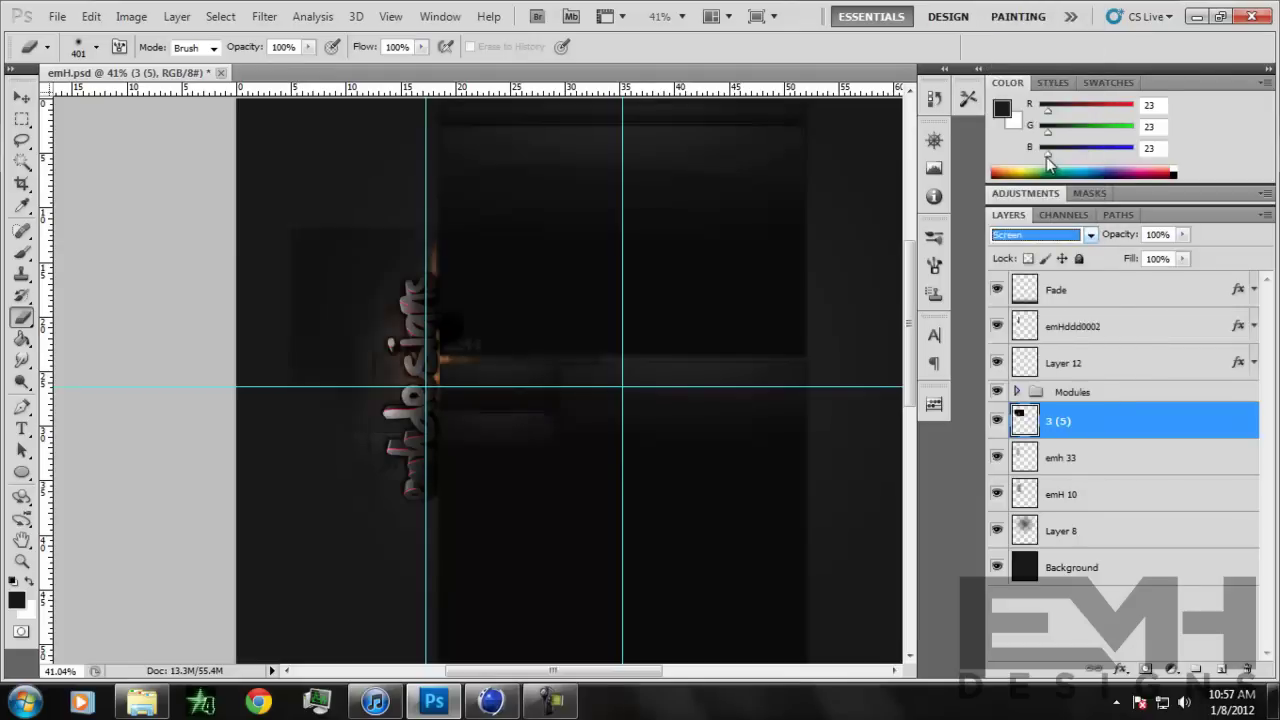
key("v")
left_click_drag(387, 298, 267, 288)
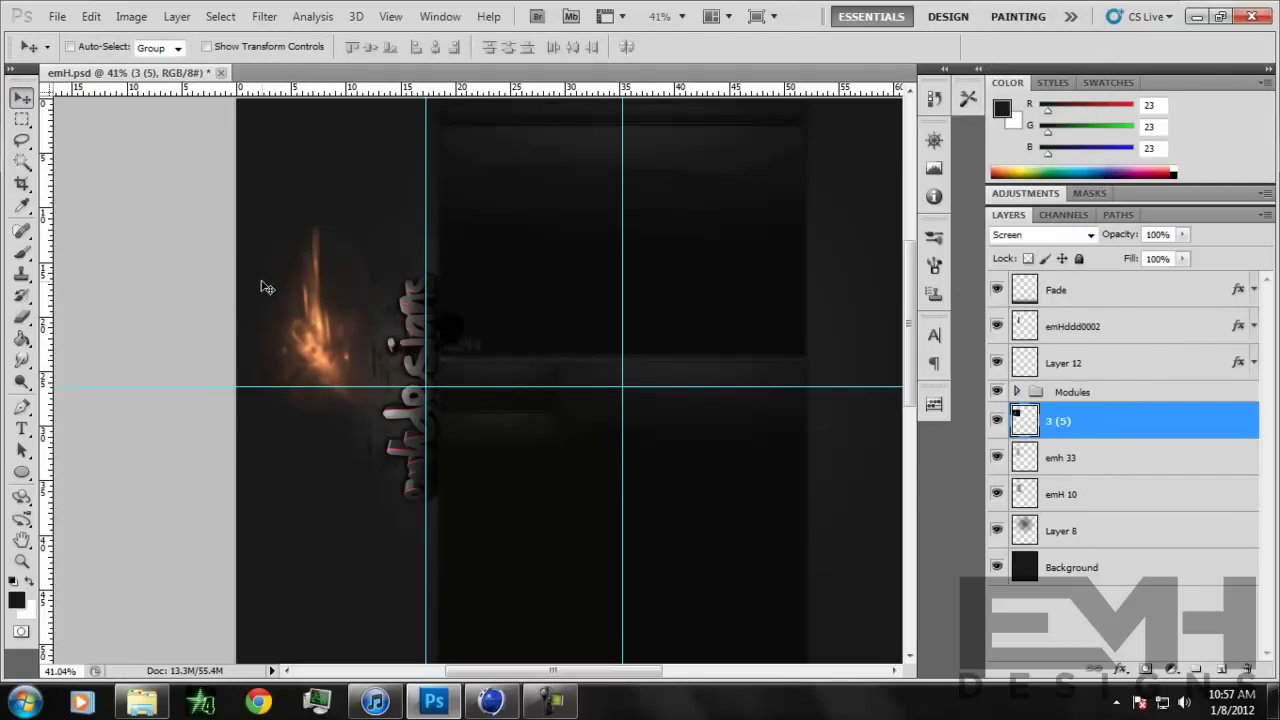
key("ctrl+t")
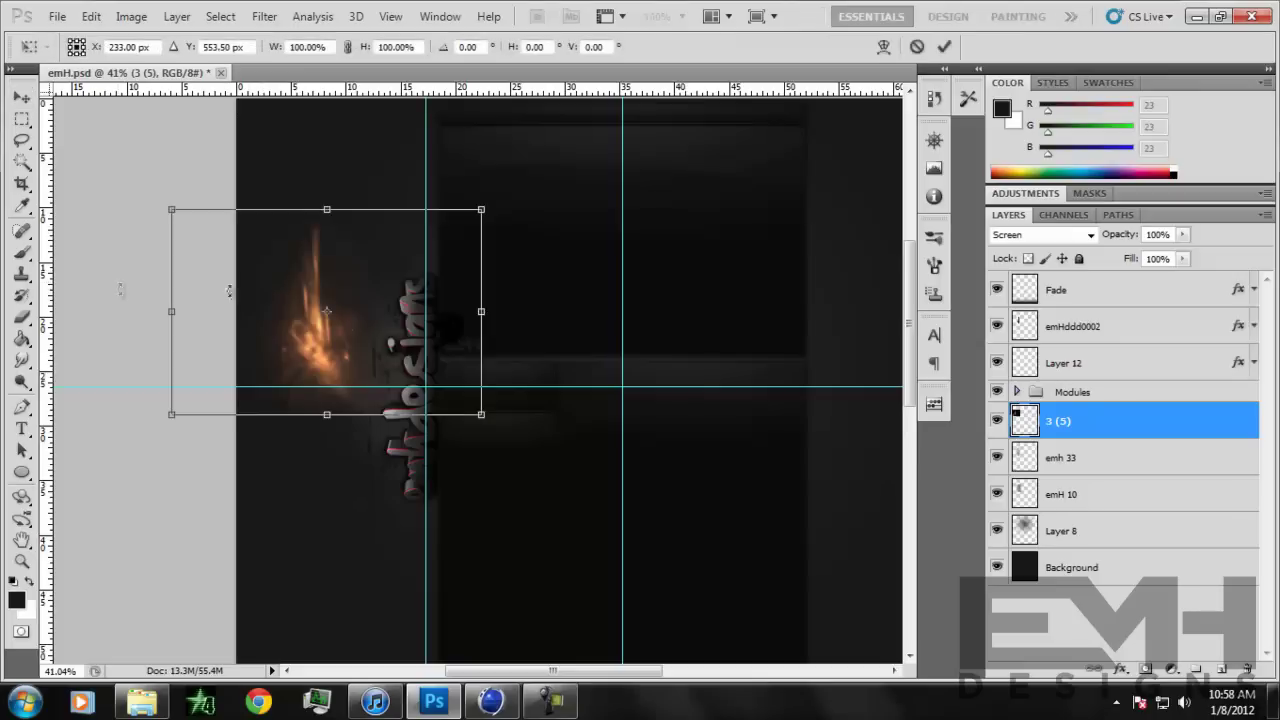
left_click_drag(365, 357, 381, 350)
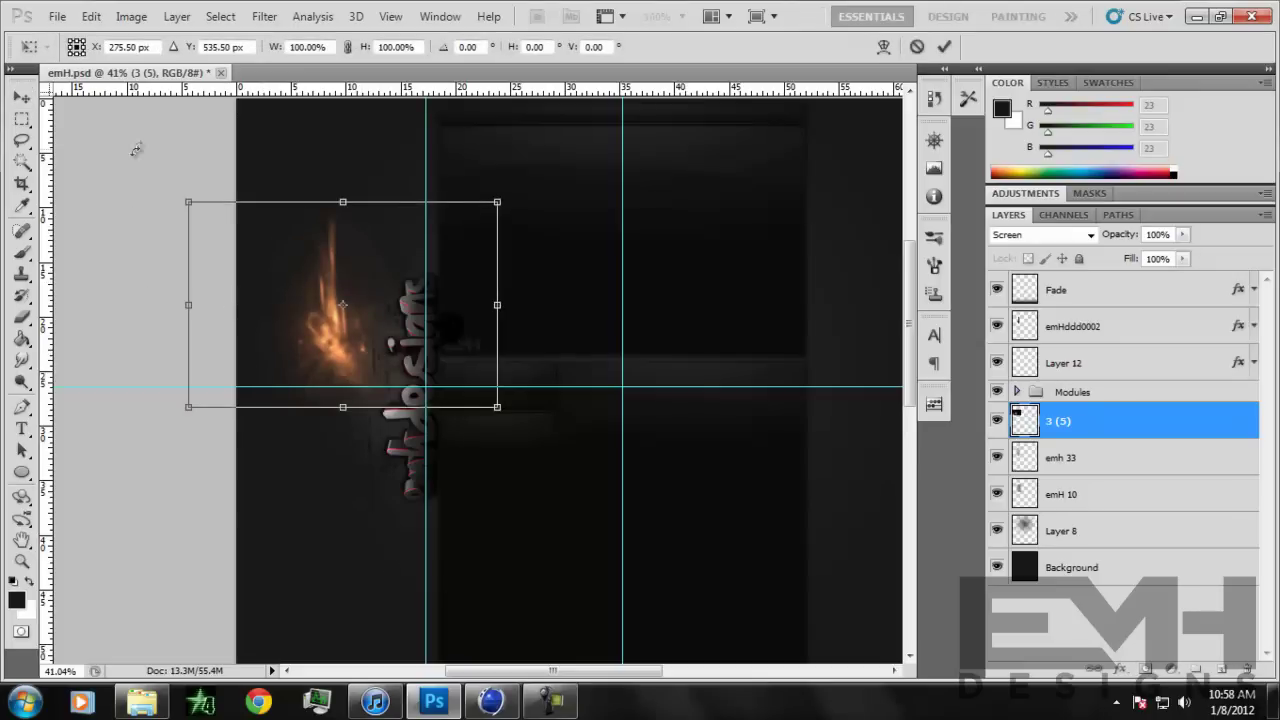
mouse_move(188, 202)
left_mouse_down()
mouse_move(188, 266)
mouse_move(188, 218)
left_mouse_up()
left_click(91, 17)
left_click(135, 36)
left_click_drag(499, 407, 470, 271)
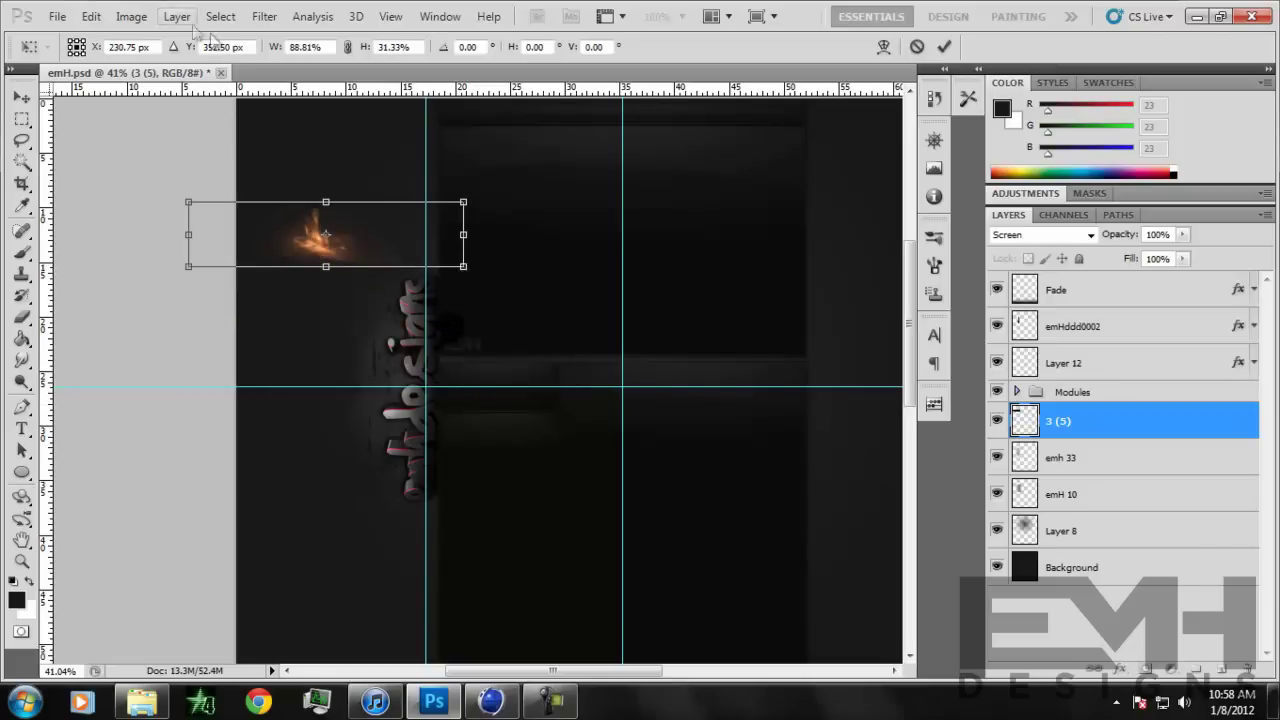
left_click(91, 16)
left_click(115, 33)
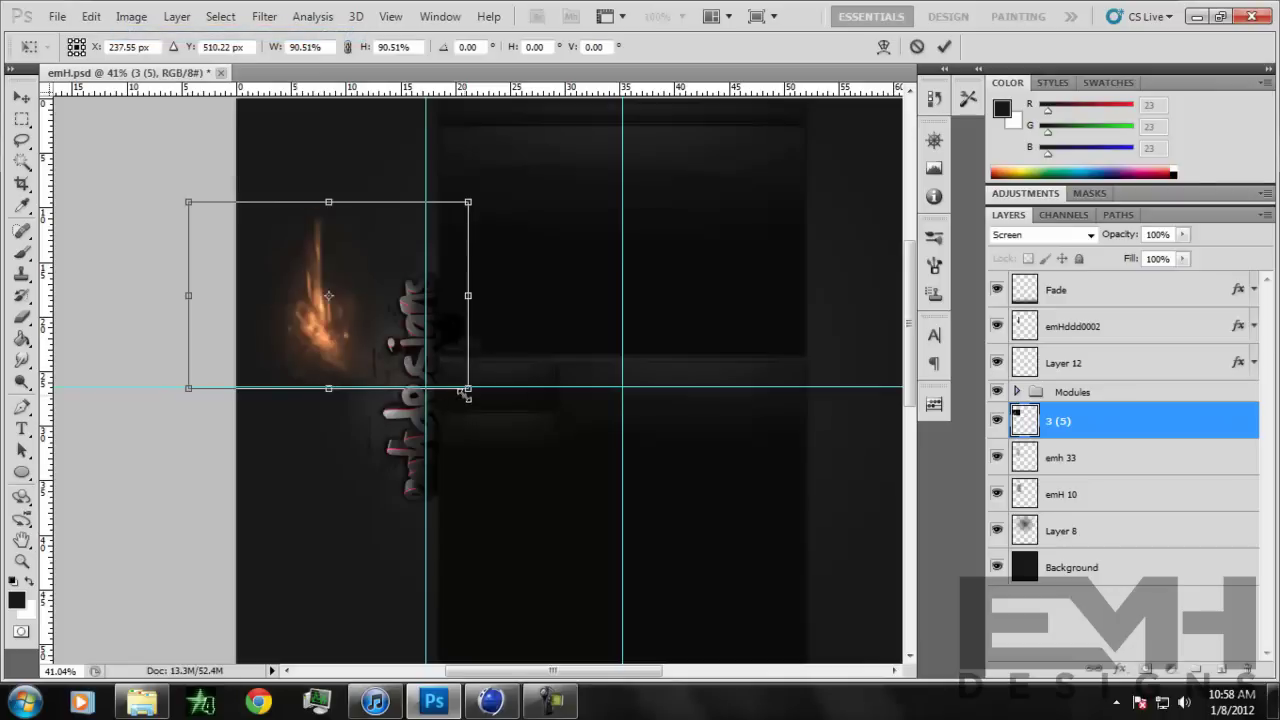
Step: Scale the flame proportionally to about 106%, rotate it about -4.4° and move it behind the upper part of the vertical text
left_click_drag(470, 388, 518, 420)
left_click_drag(518, 487, 541, 483)
left_click_drag(417, 371, 484, 386)
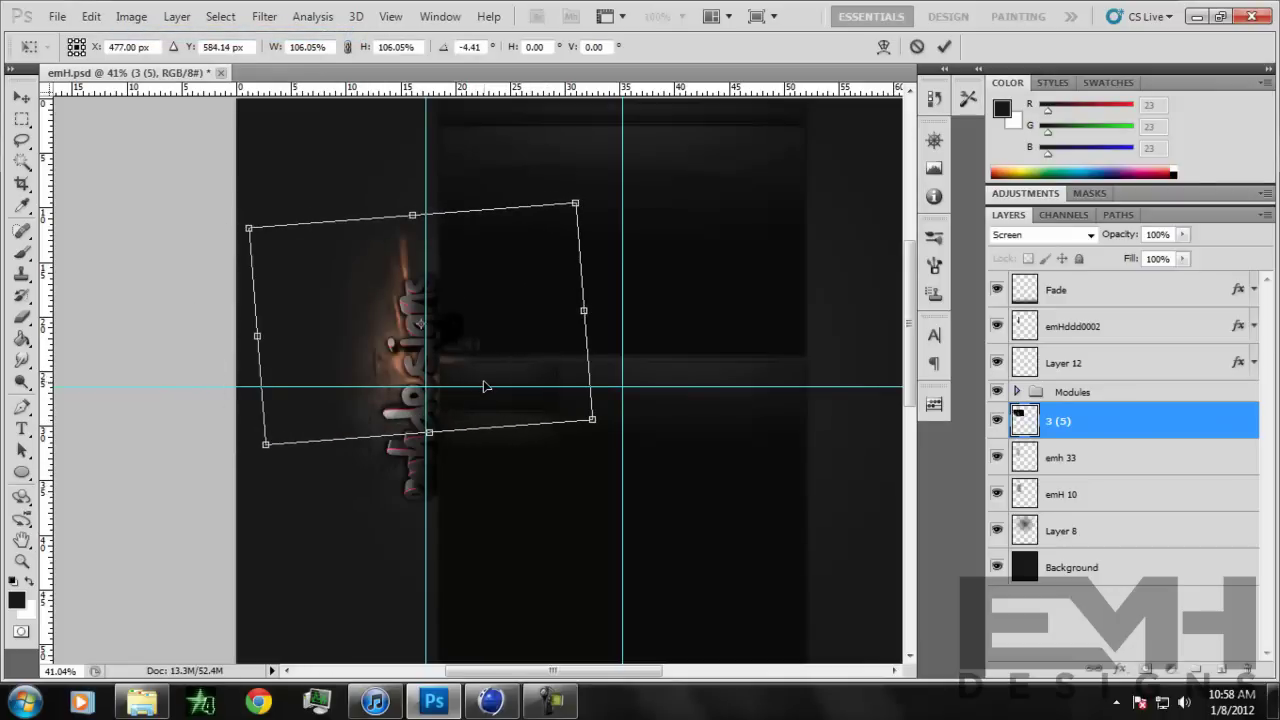
key("Return")
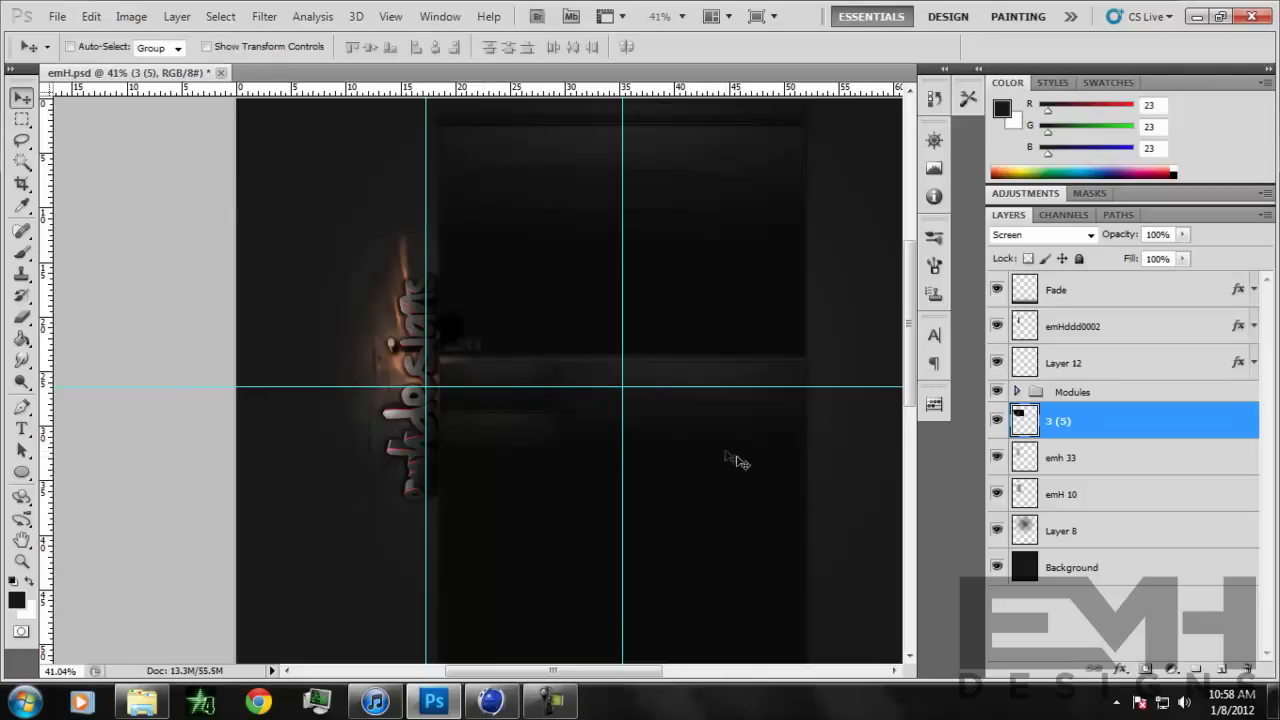
Step: Duplicate the 3 (5) layer and flip the copy vertically
key("ctrl+j")
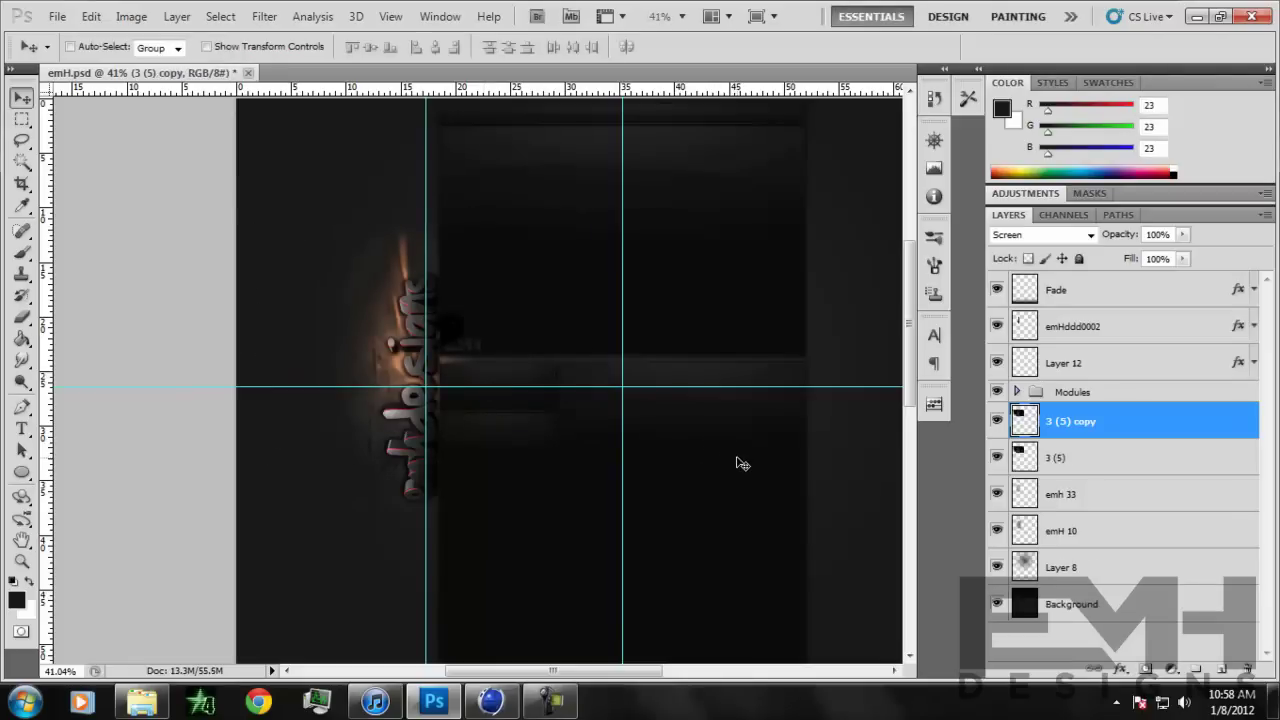
left_click(91, 16)
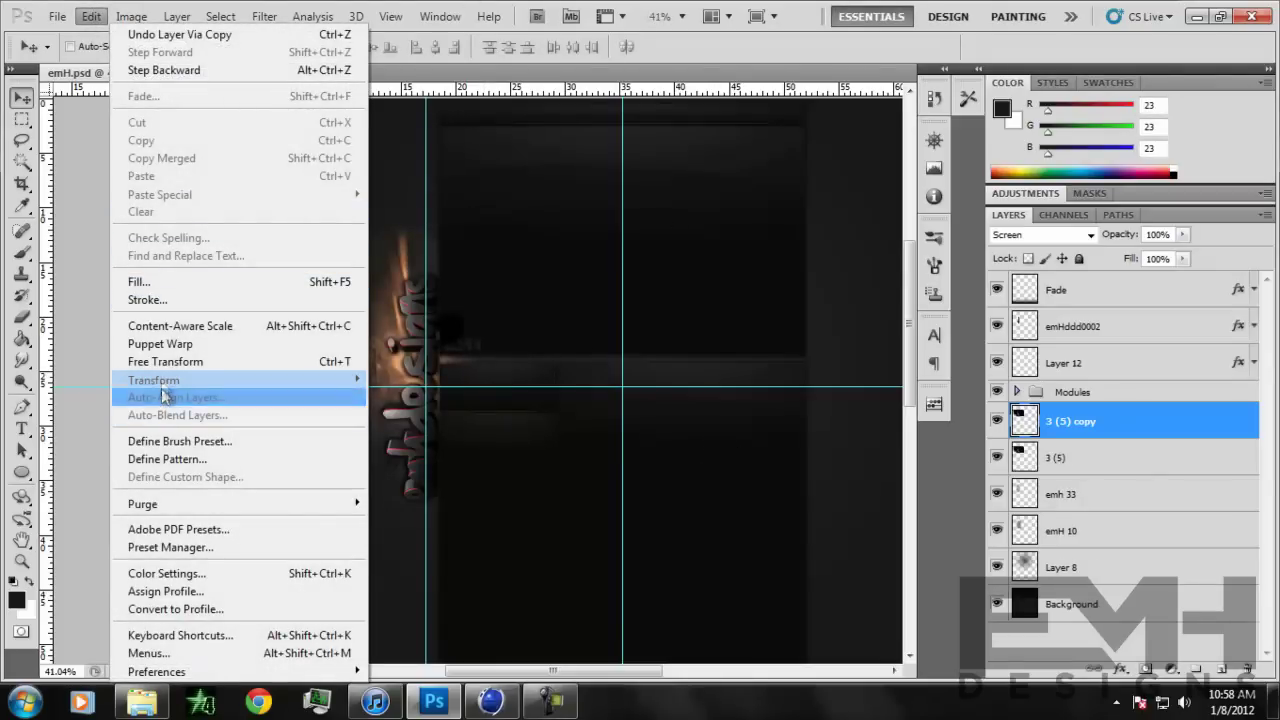
mouse_move(345, 380)
left_click(437, 601)
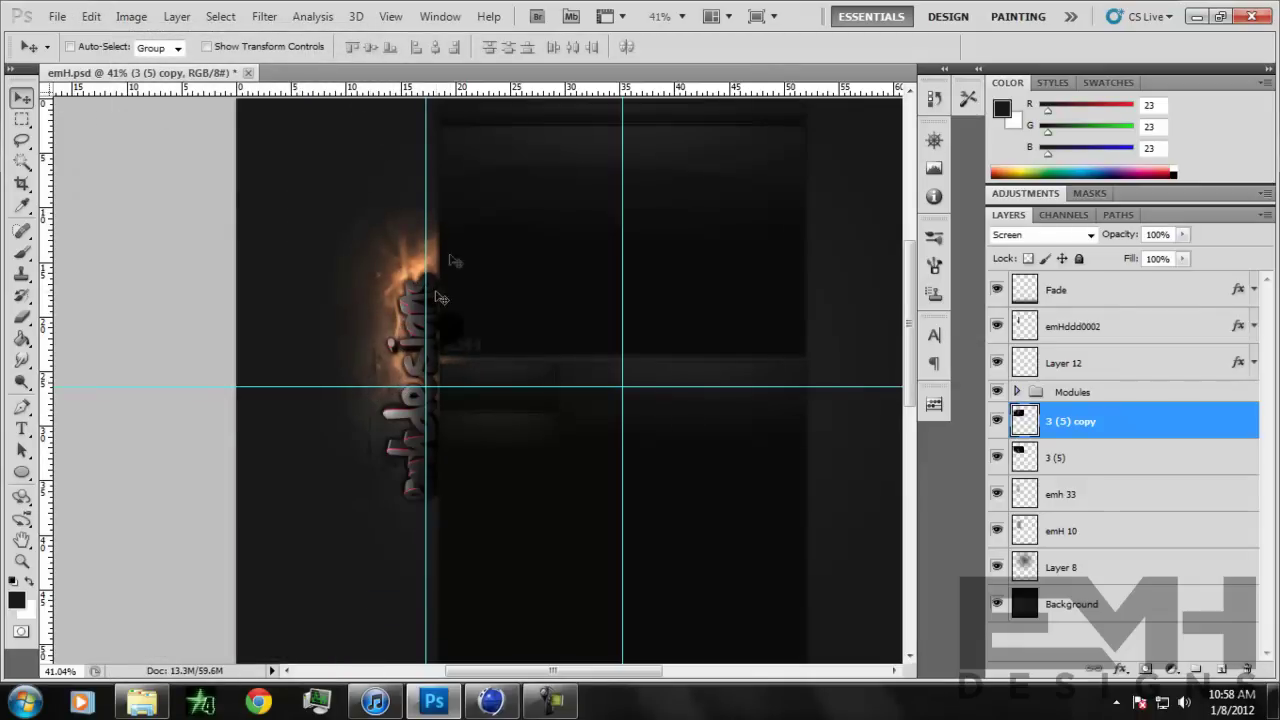
Step: Move the flipped flame straight down behind the lower text, aligned to a new vertical guide at its centre, and remove both guides by the text
key("ctrl+t")
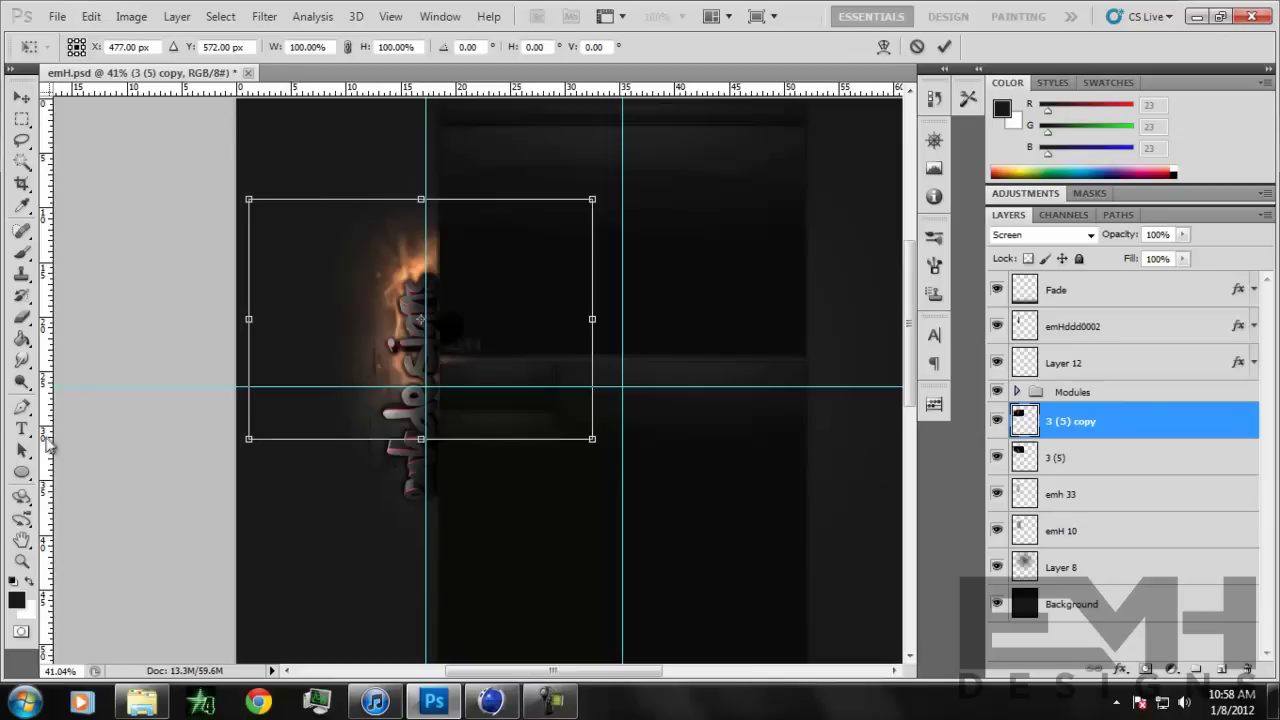
left_click_drag(47, 380, 420, 448)
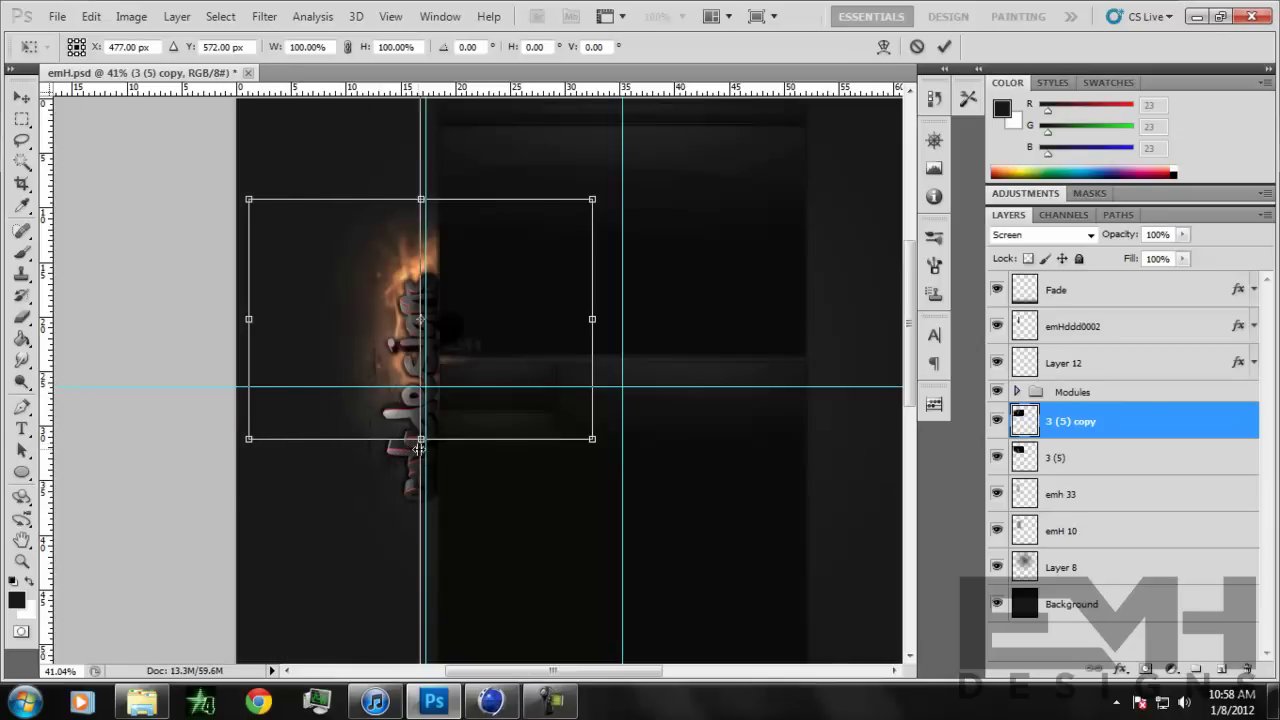
left_click_drag(474, 298, 473, 438)
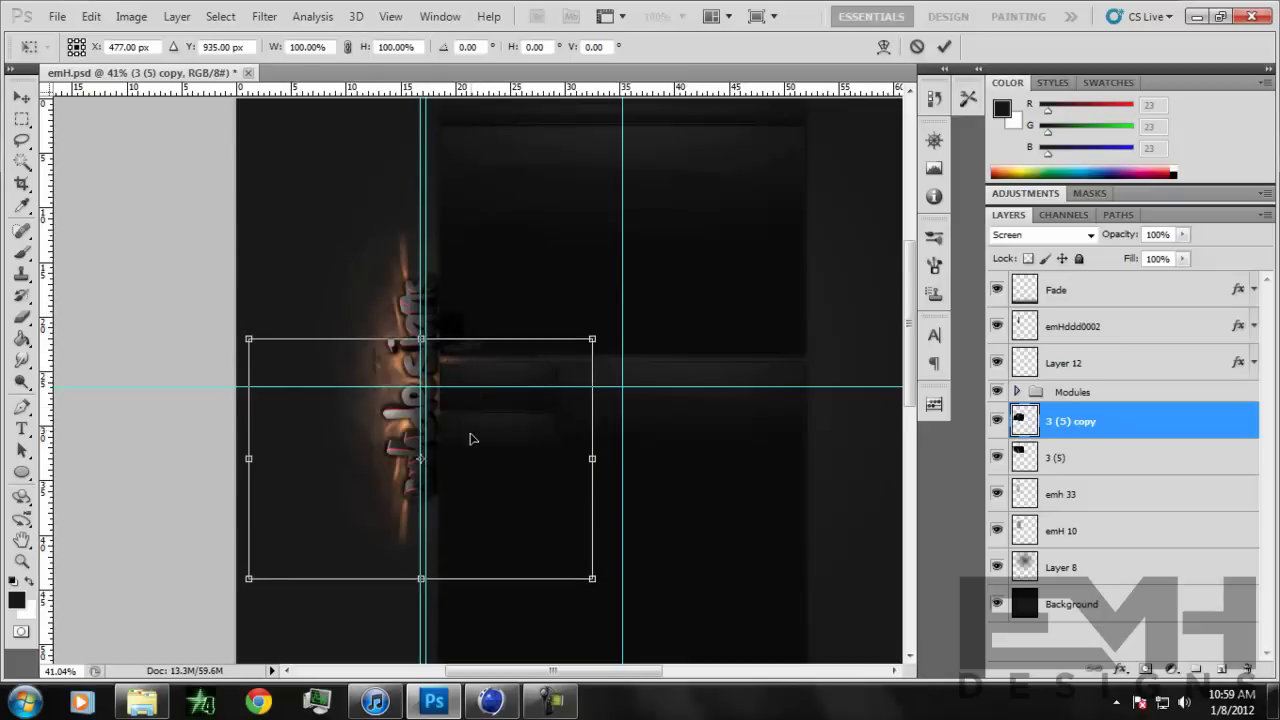
key("Return")
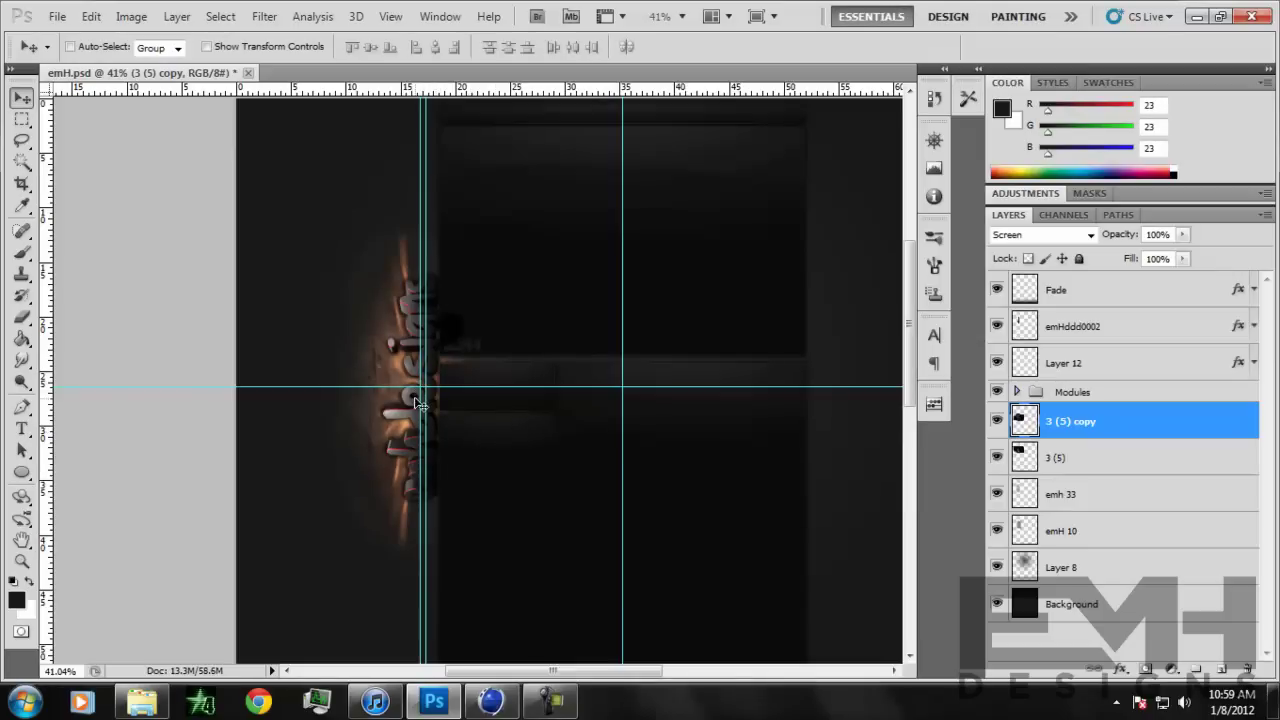
left_click_drag(421, 397, 40, 400)
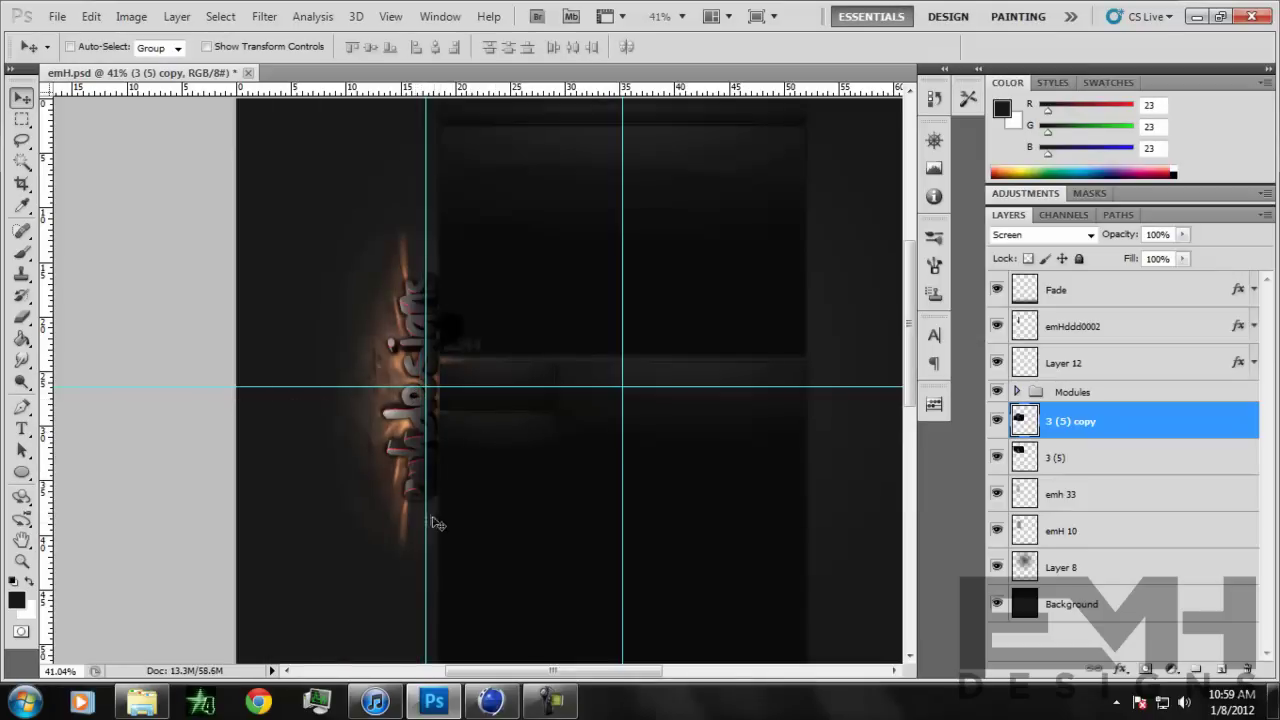
left_click_drag(426, 330, 7, 322)
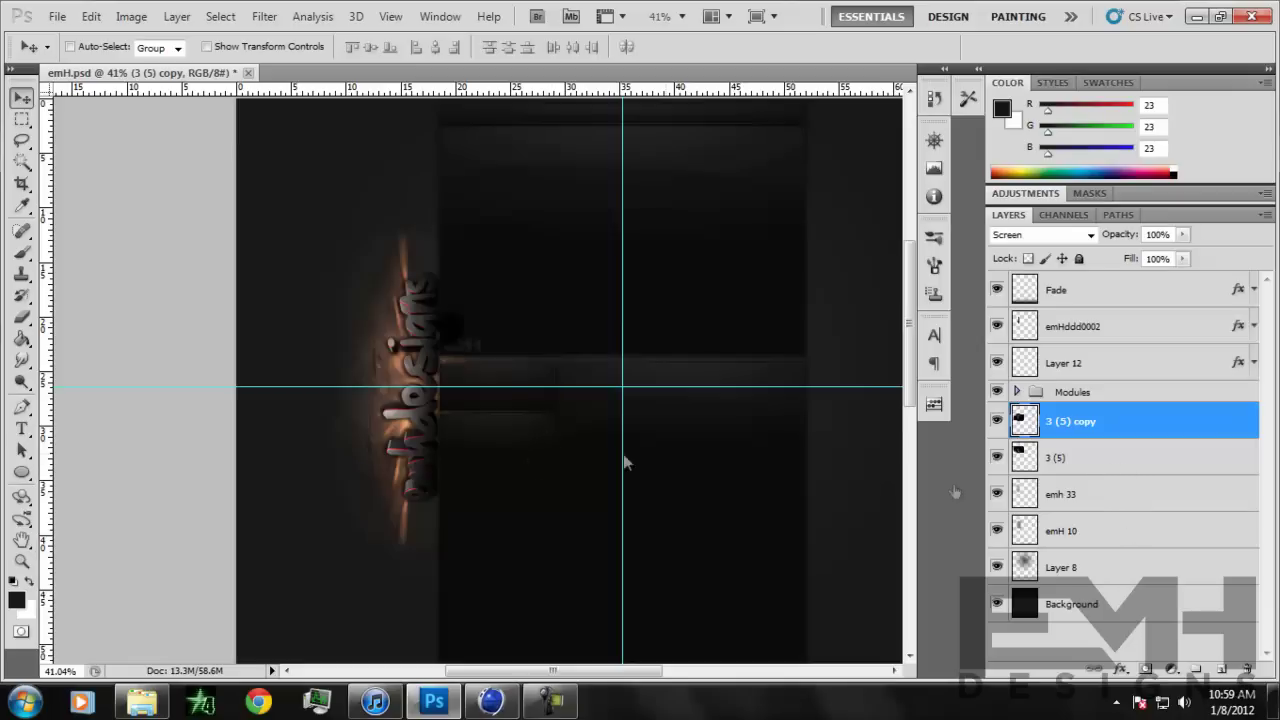
Step: Merge the 3 (5) and 3 (5) copy flame layers and set the merged layer's blend mode to Screen
left_click(1120, 460, "shift")
right_click(1118, 462)
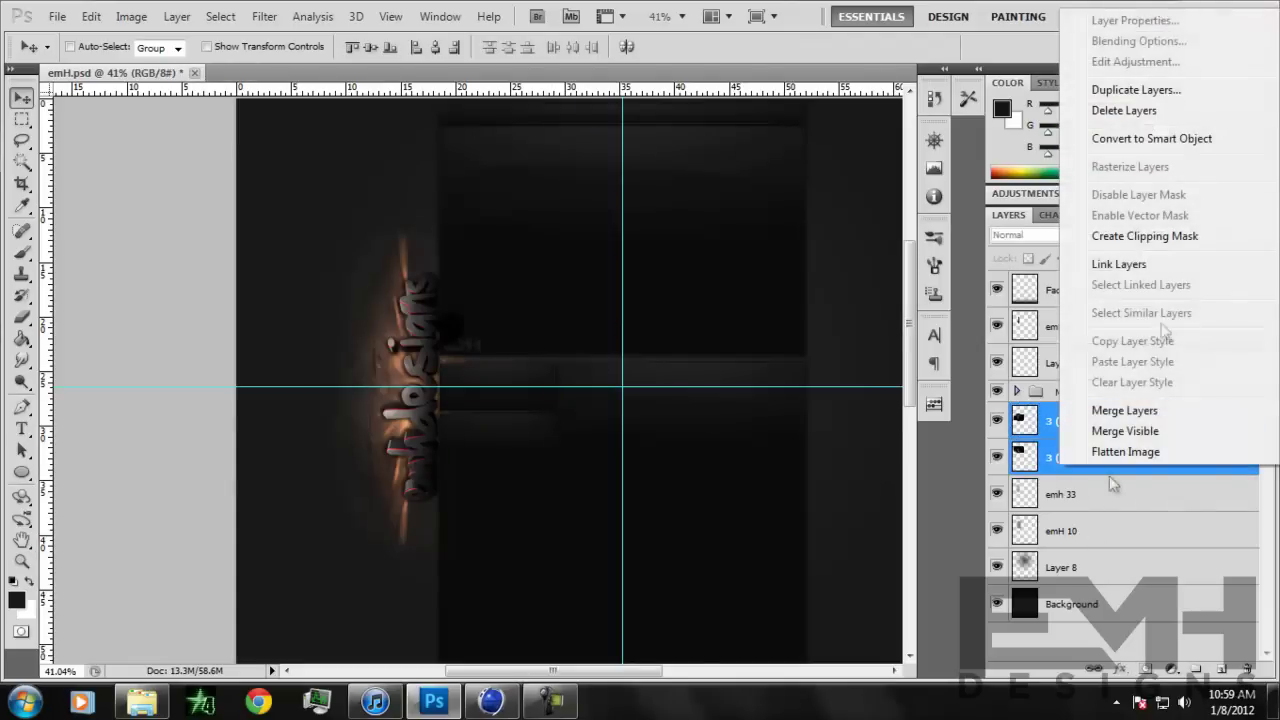
left_click(1136, 420)
left_click(1090, 236)
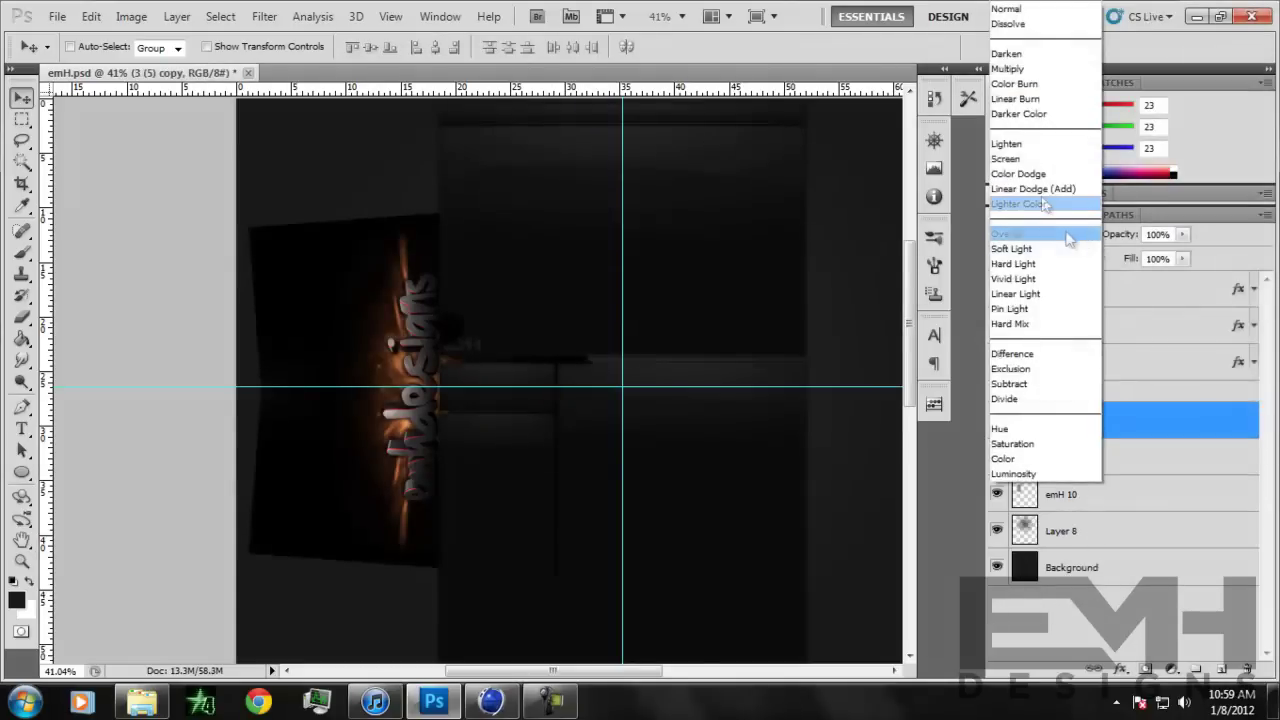
left_click(1018, 160)
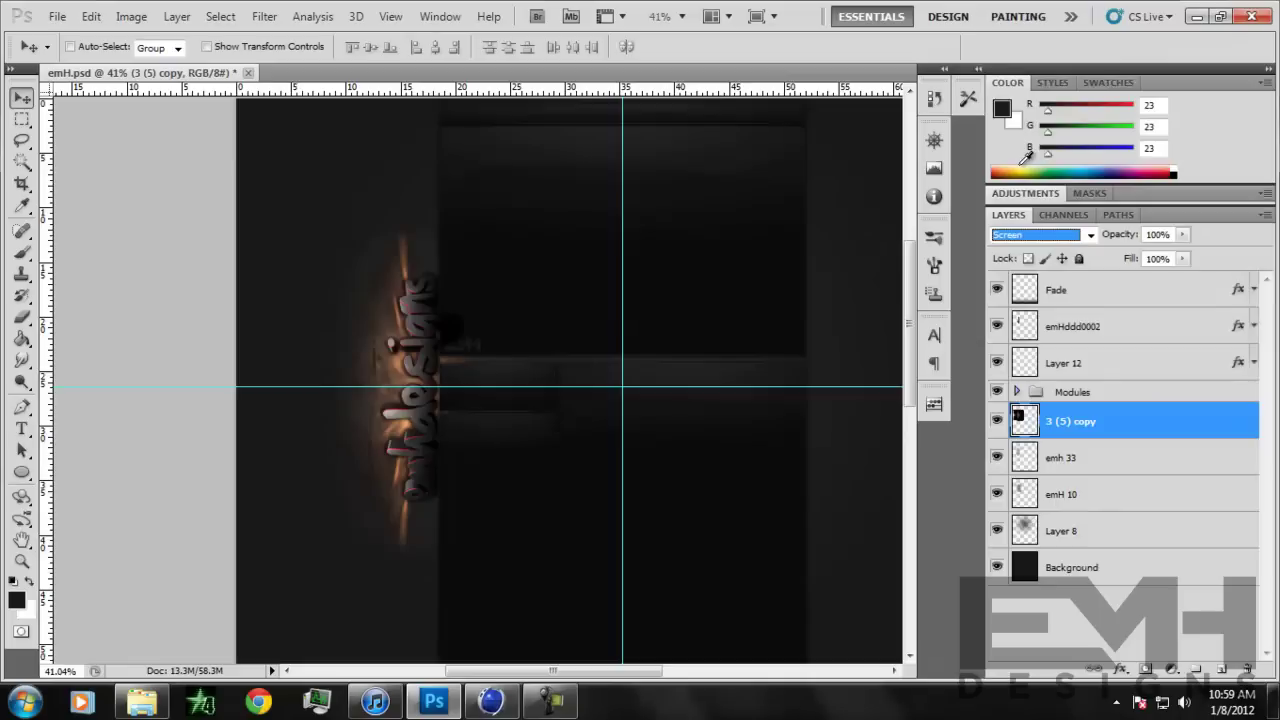
Step: Nudge the merged flame up in Free Transform until its centre sits on the horizontal guide at Y 748.75 px
key("ctrl+t")
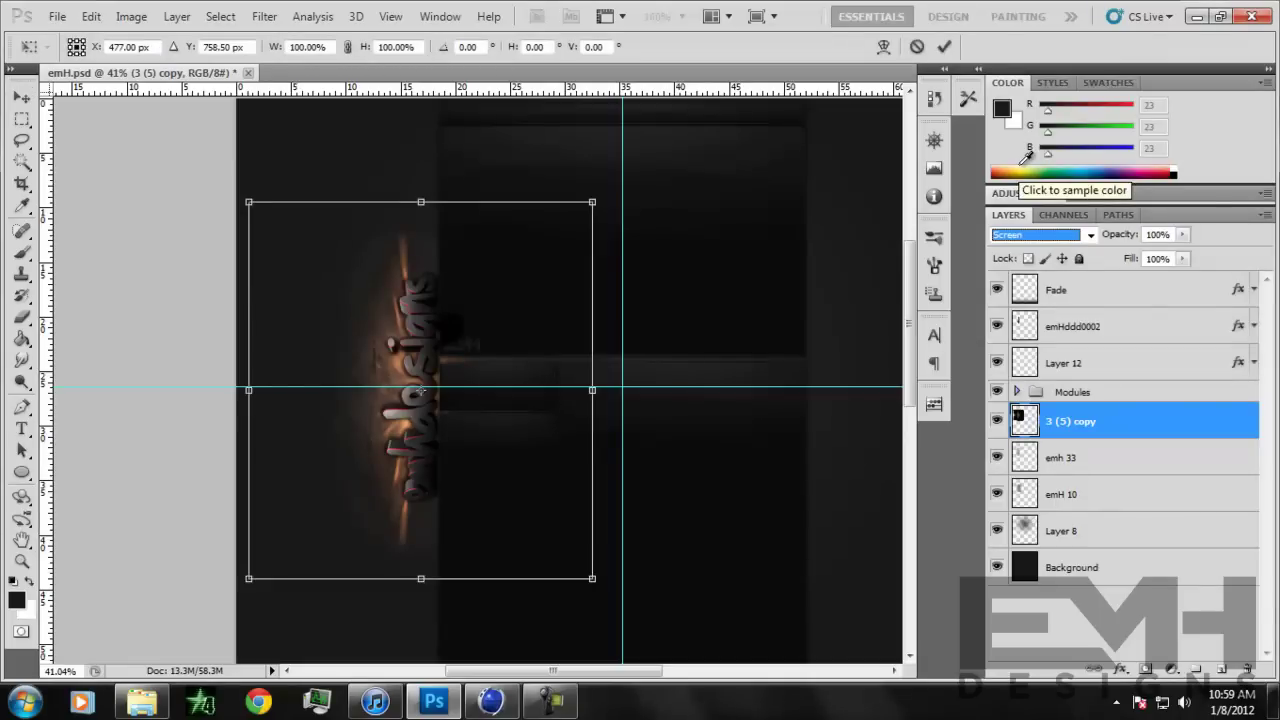
key("Up")
key("Up")
key("Down")
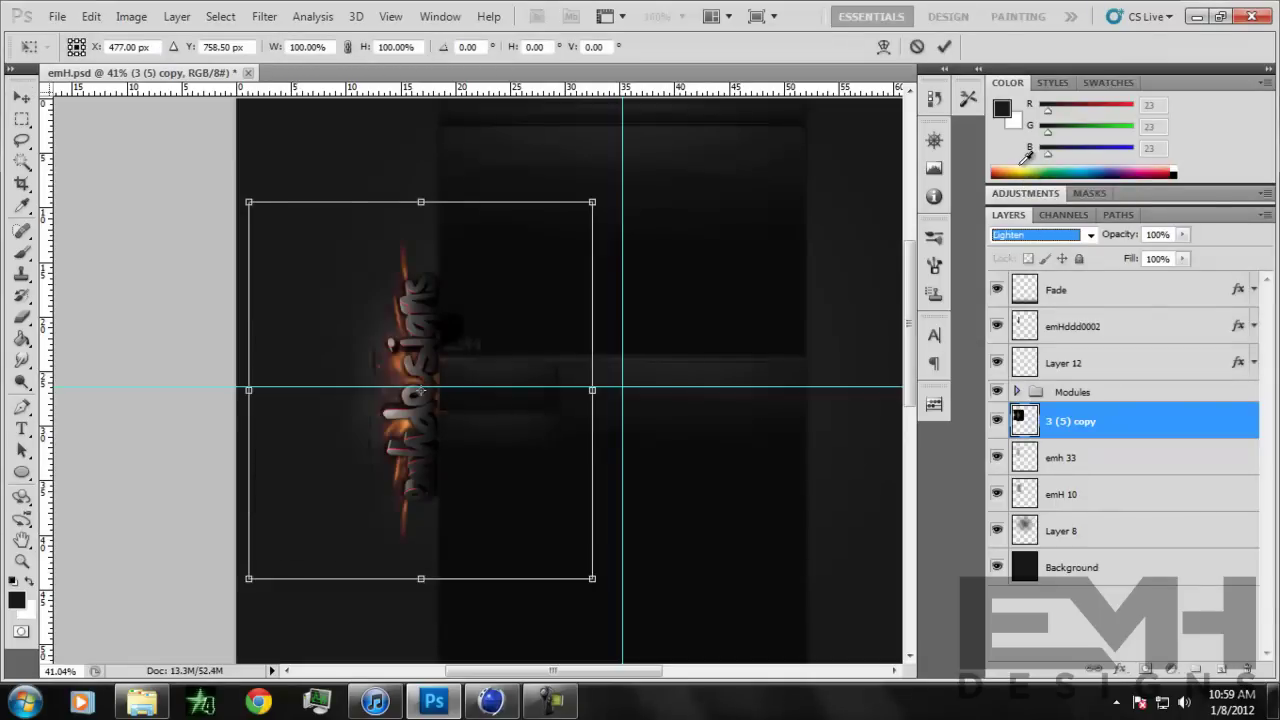
key("Down")
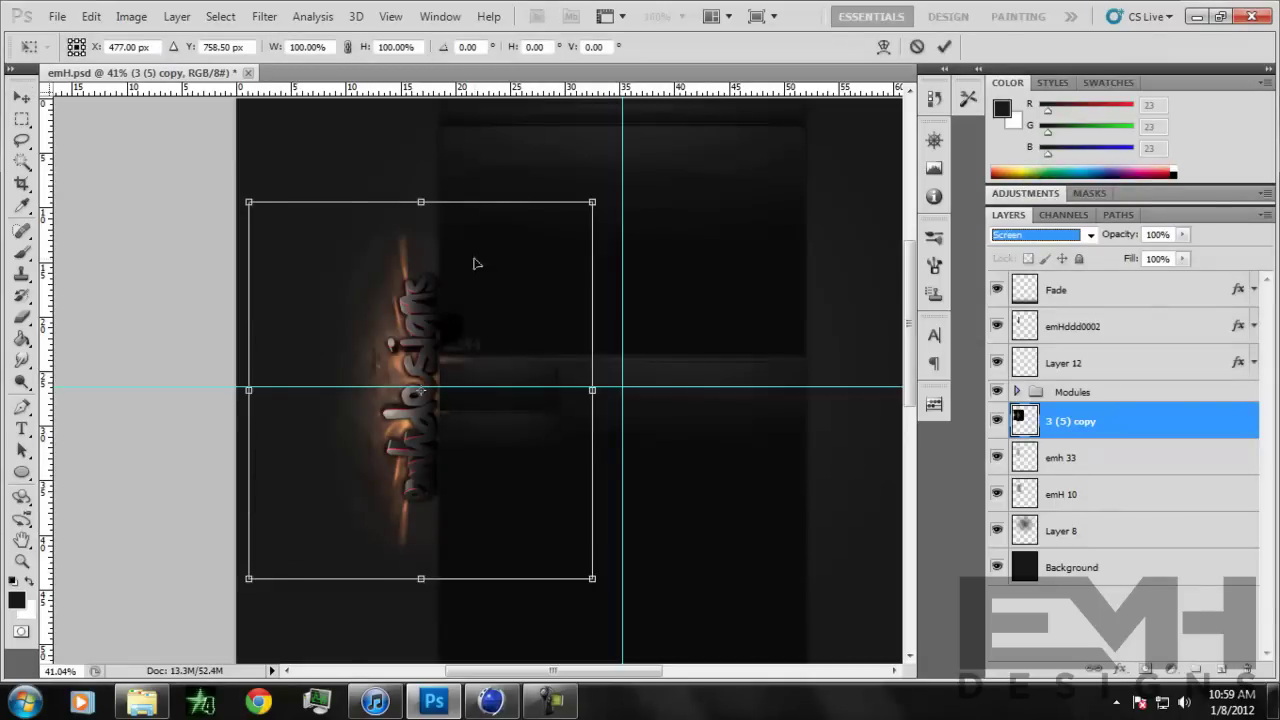
left_click(470, 395)
key("Up")
key("Up")
key("Up")
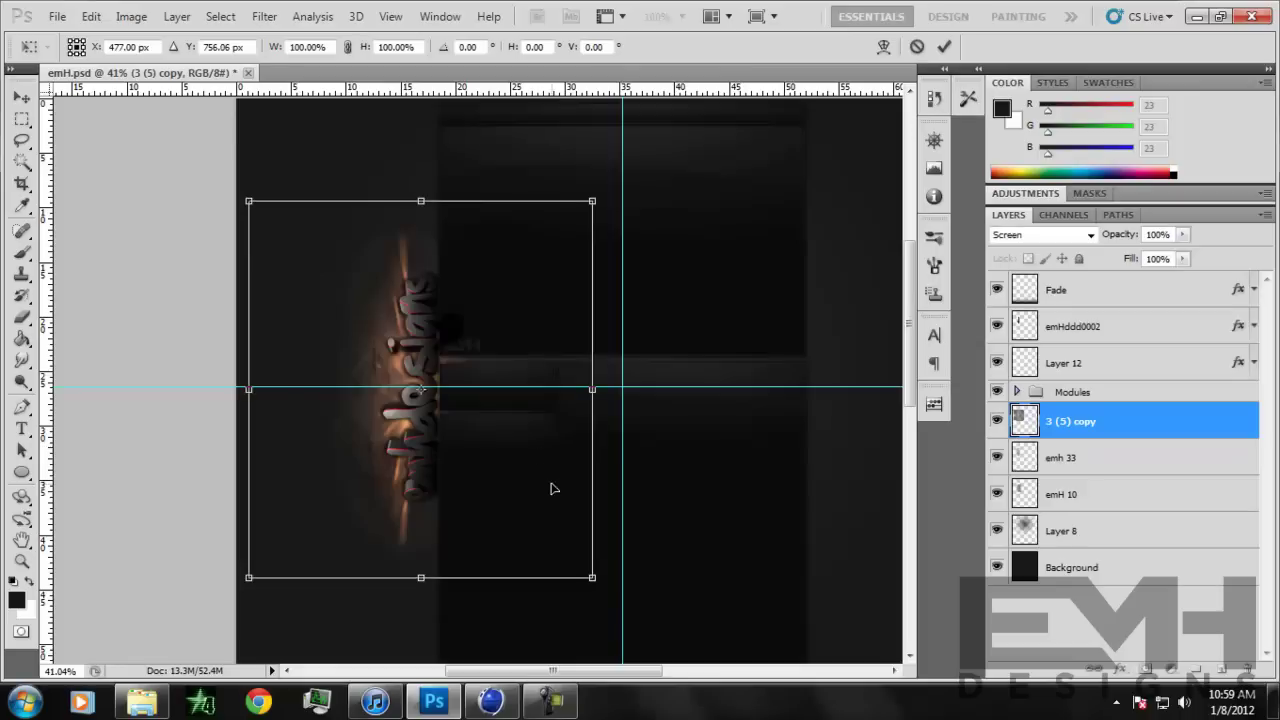
key("Up")
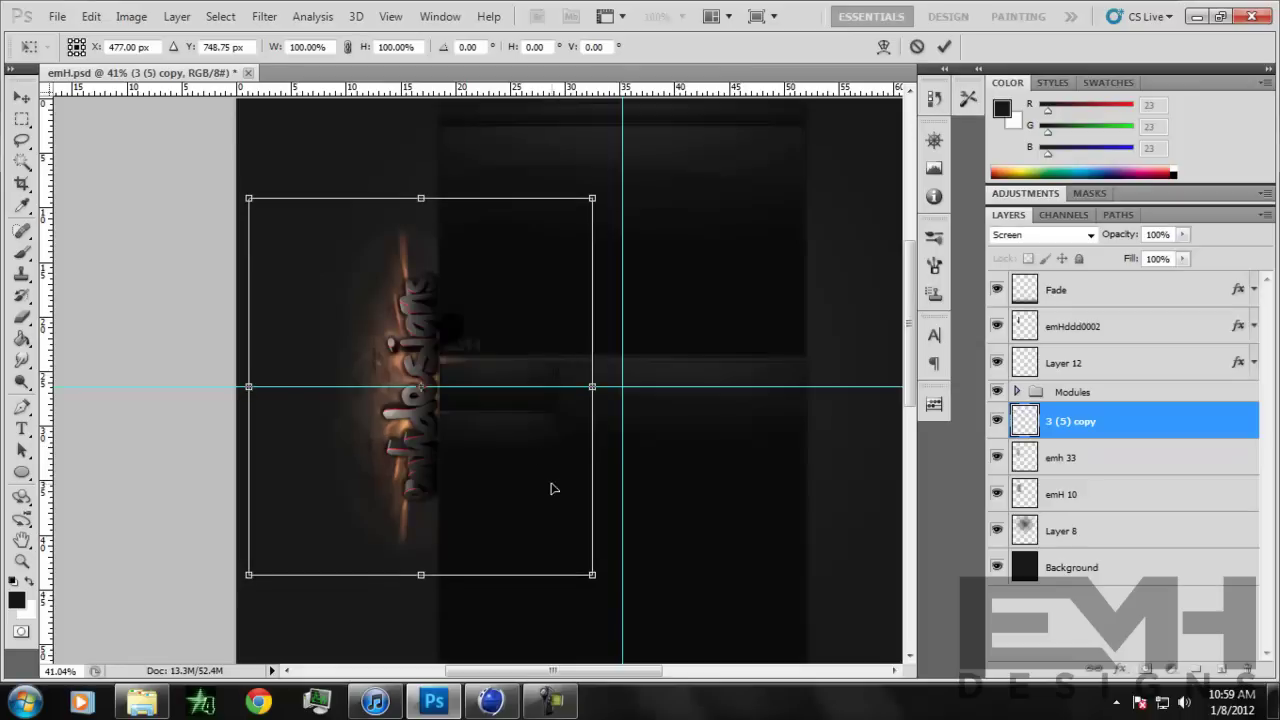
key("Return")
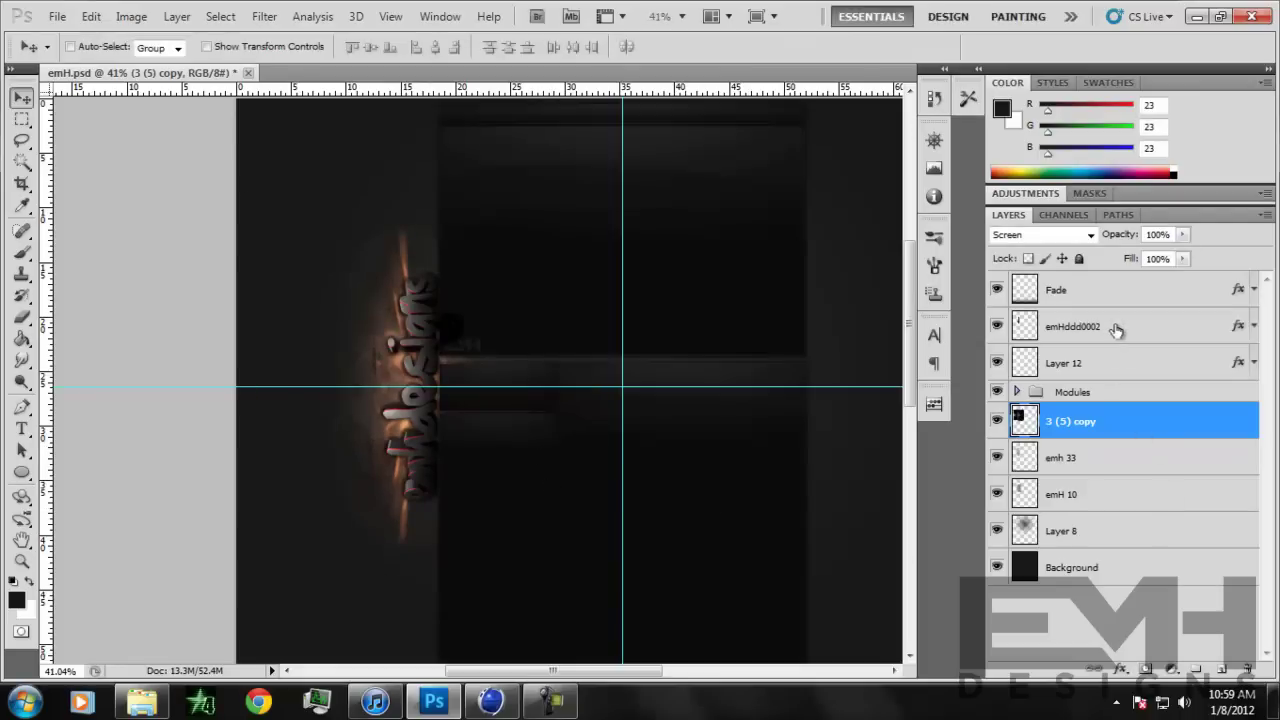
Step: Check the emHddd0002 text layer's centre against the horizontal guide using Free Transform
left_click(1118, 330)
key("ctrl+t")
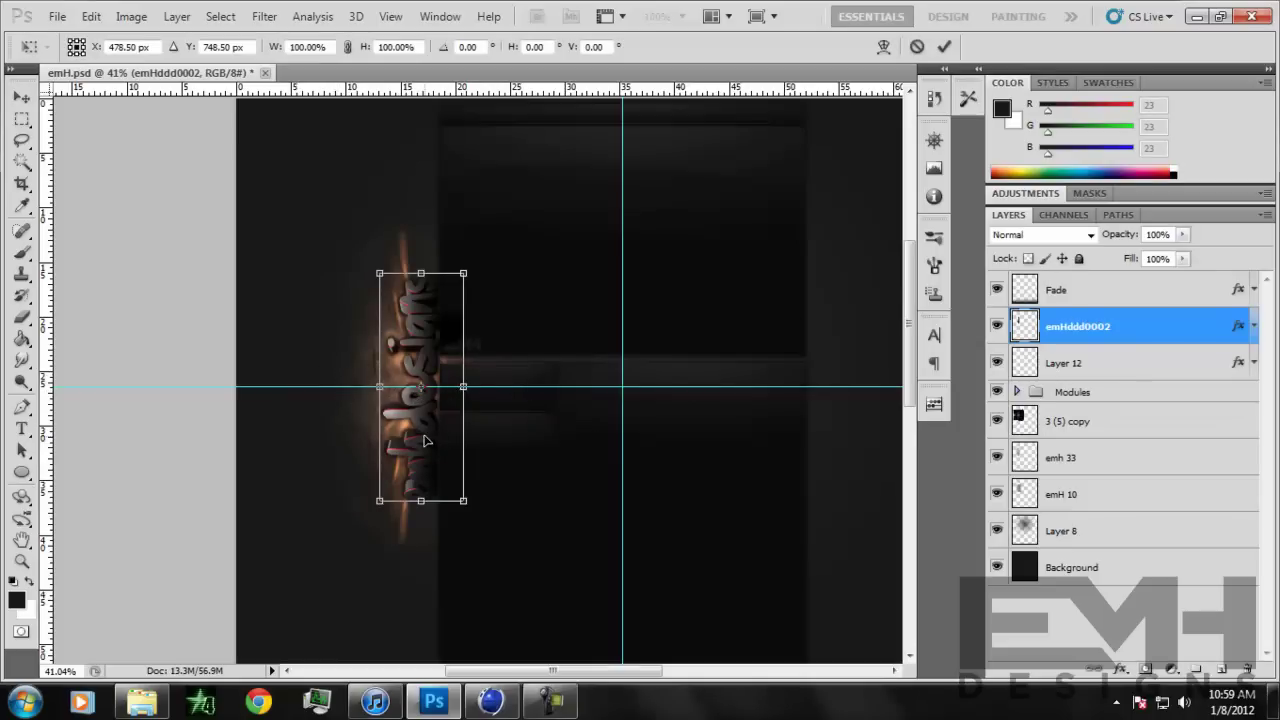
key("Return")
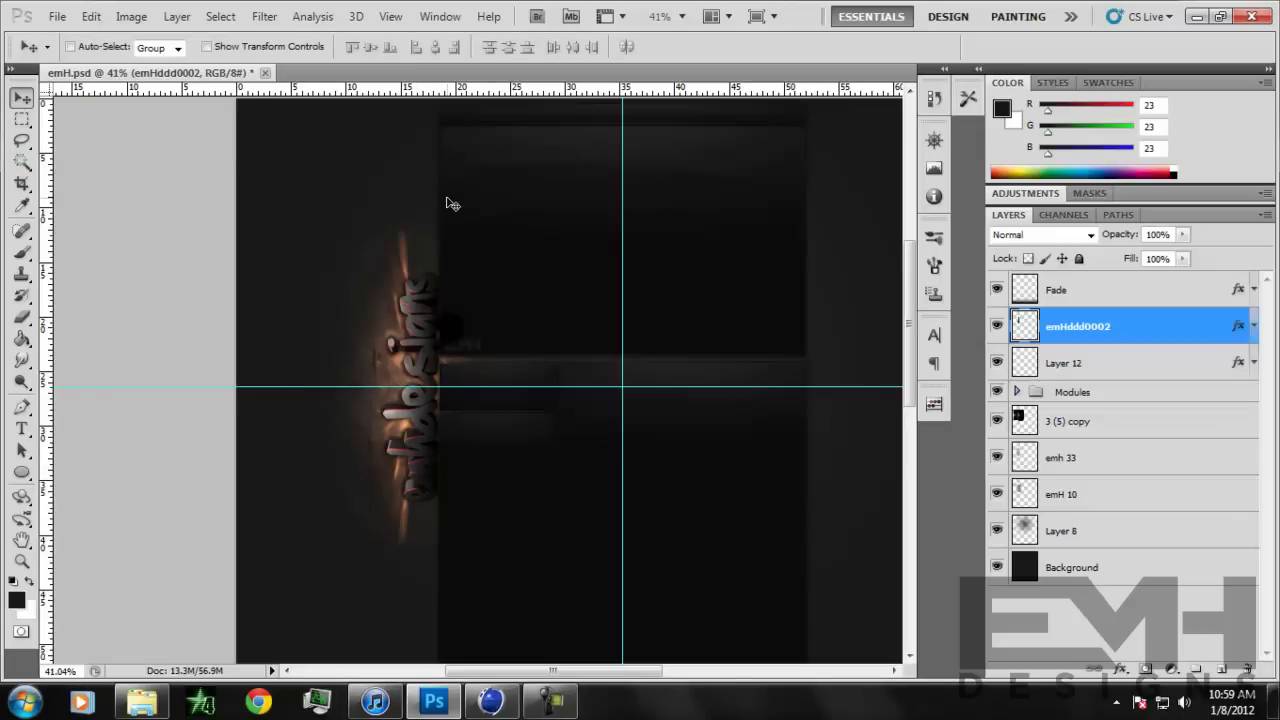
Step: Add a Hue/Saturation adjustment layer above the 3 (5) copy flame layer and clip it to that layer
left_click(1130, 424)
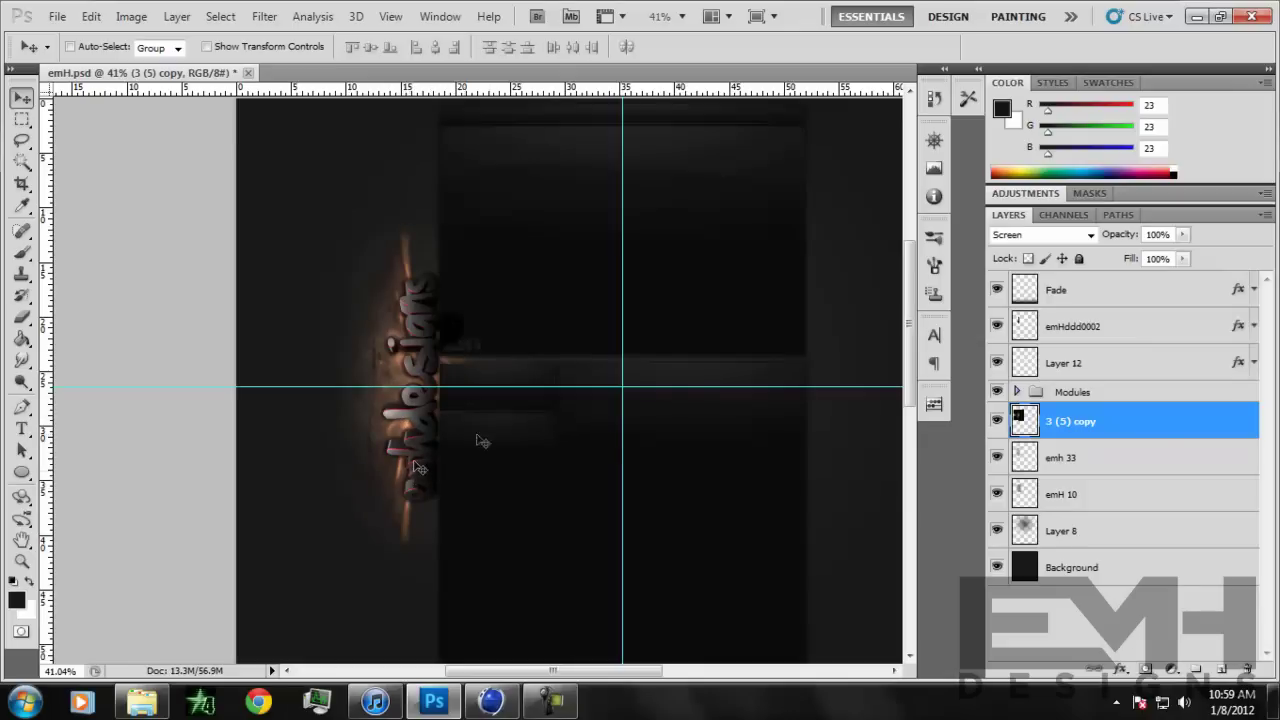
left_click(1045, 196)
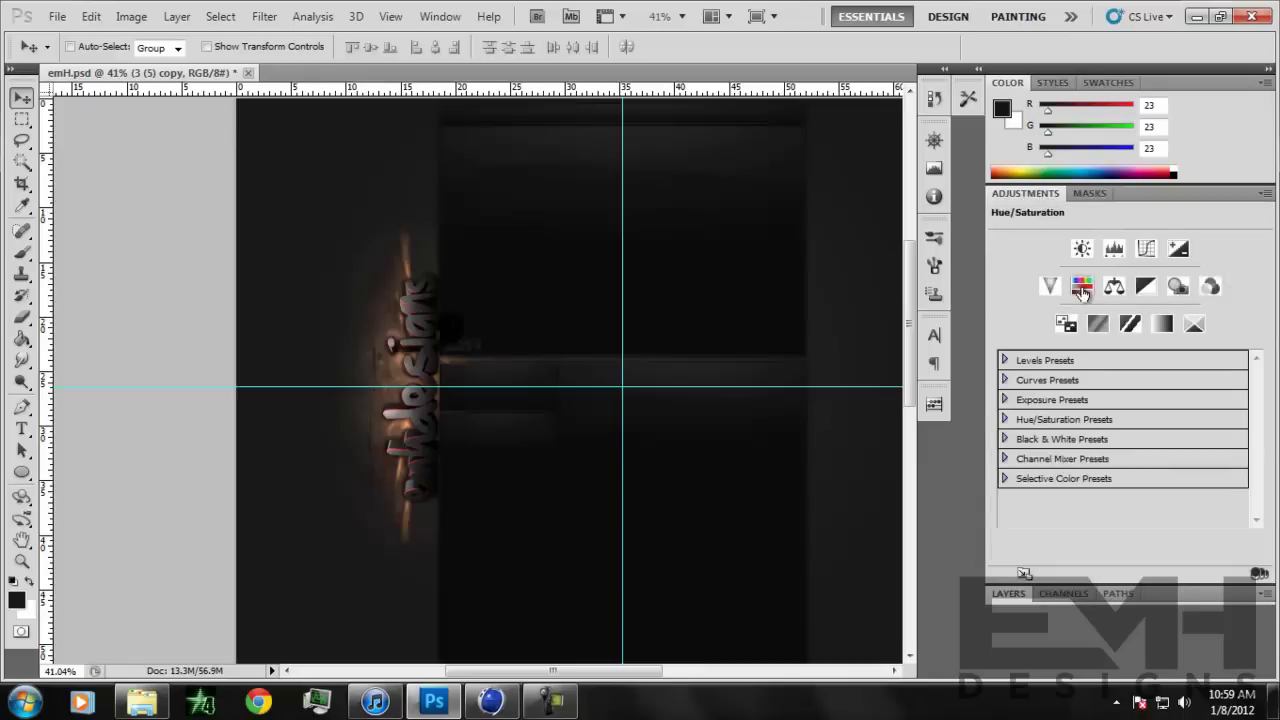
left_click(1084, 281)
left_click(1010, 595)
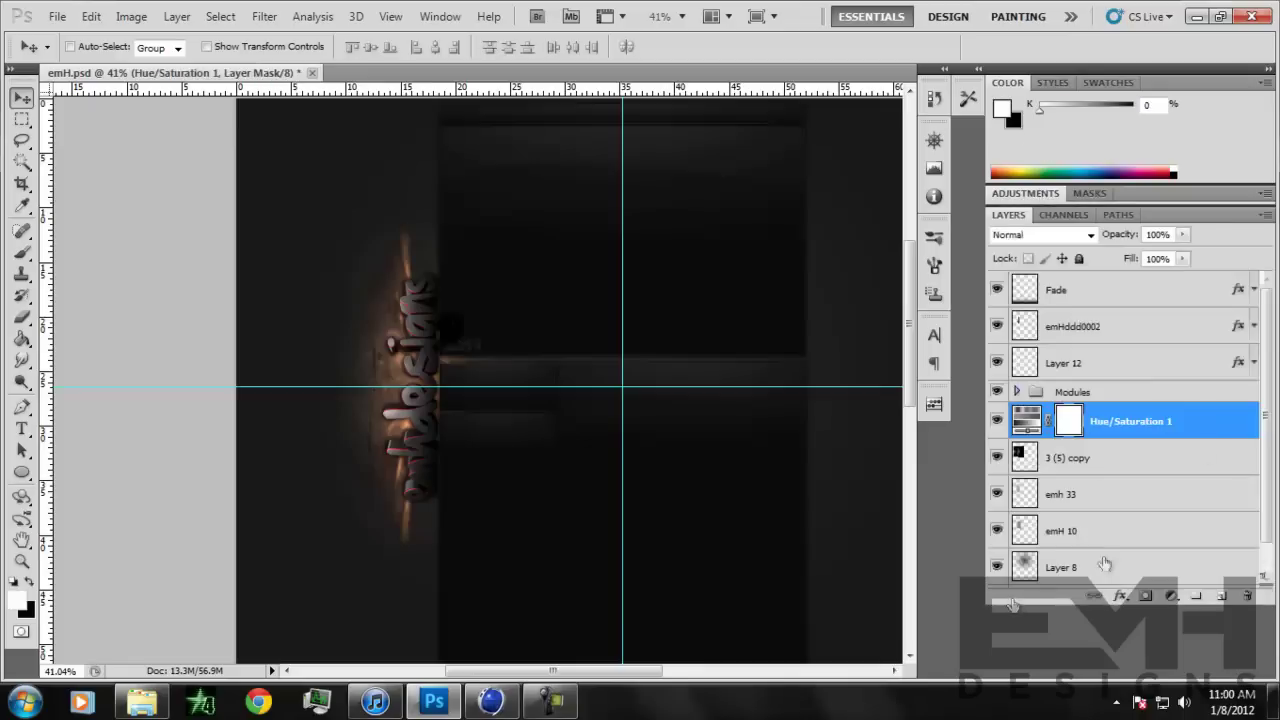
right_click(1210, 433)
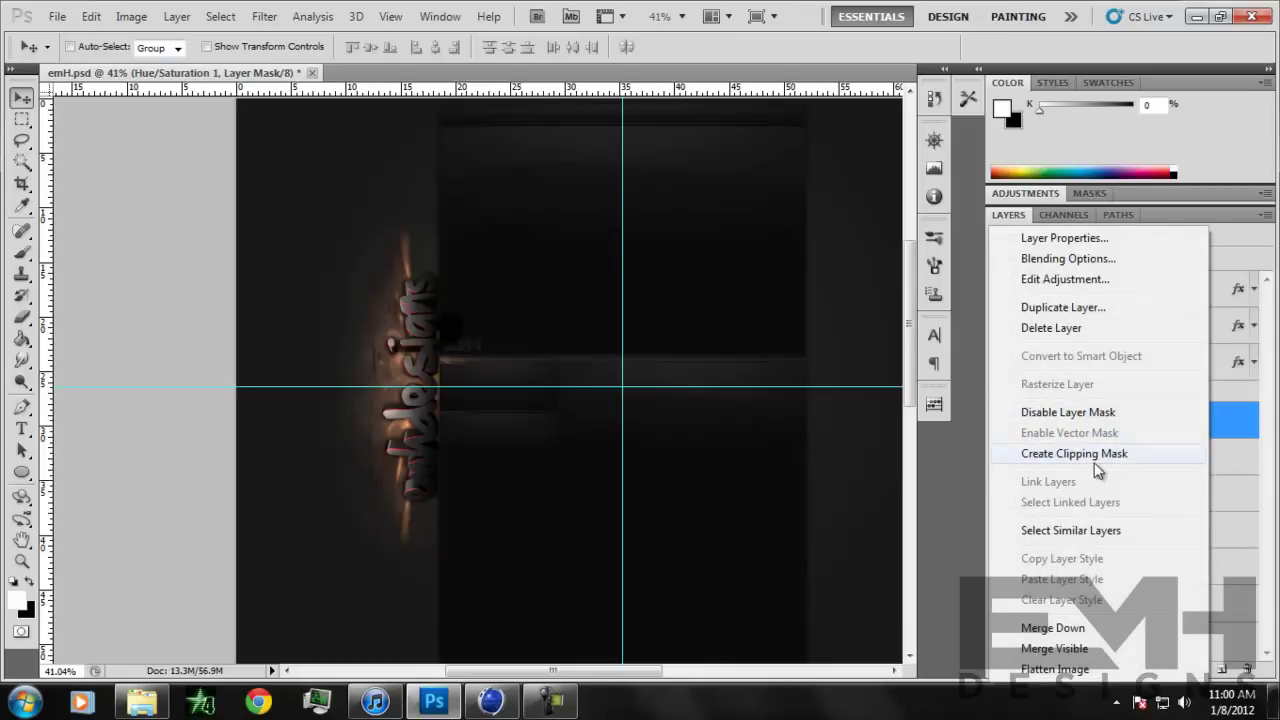
left_click(1118, 462)
Step: Colorize the flame red in the Hue/Saturation adjustment with hue 0 and saturation 100
left_click(1045, 195)
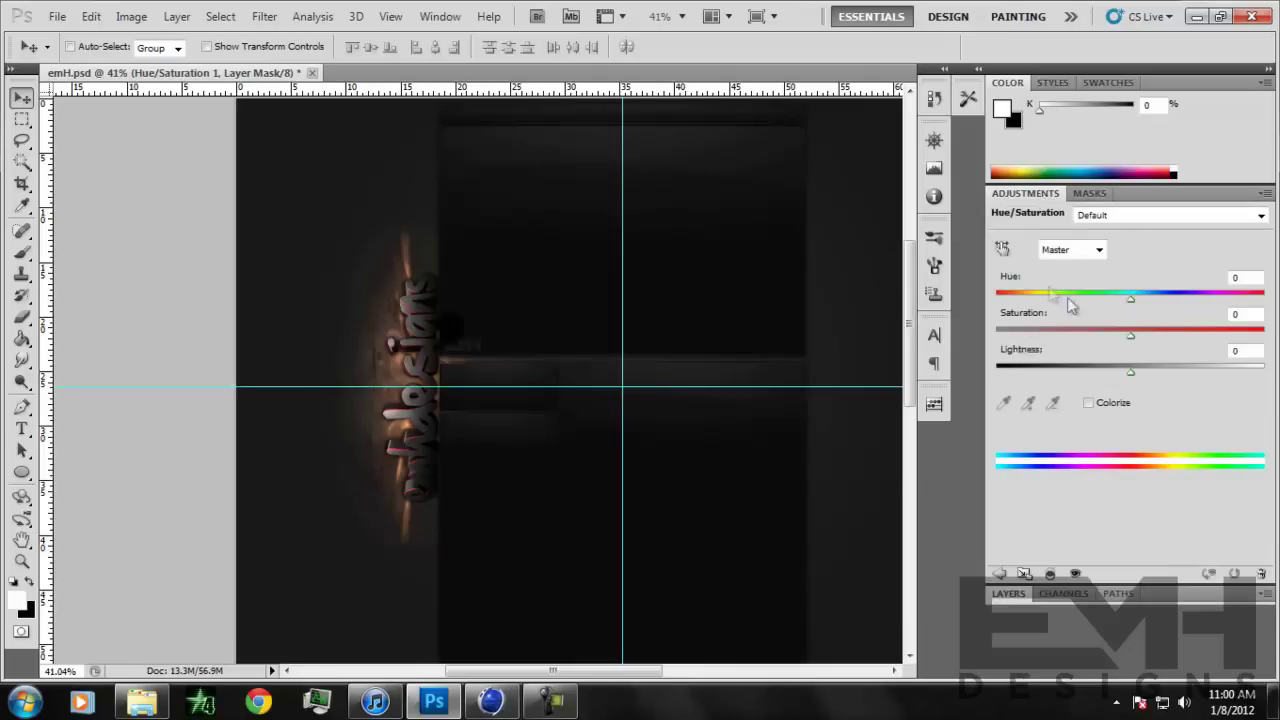
left_click(1089, 403)
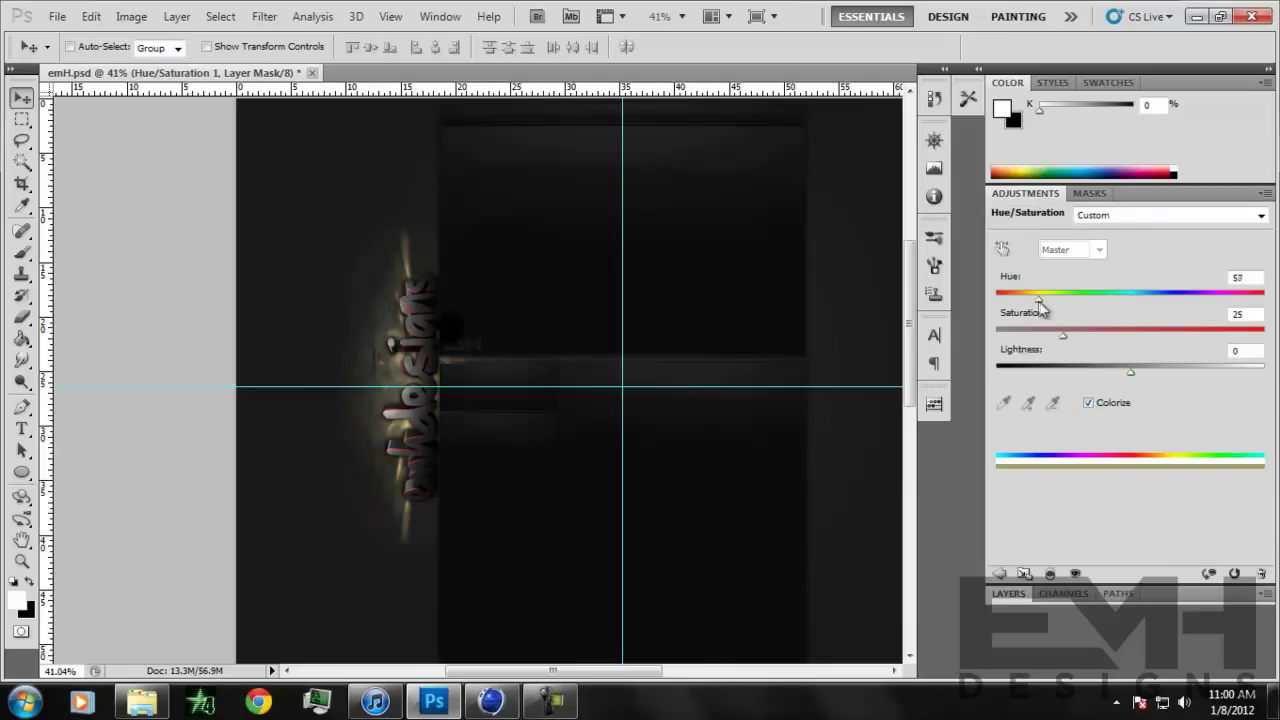
left_click_drag(1062, 336, 1262, 346)
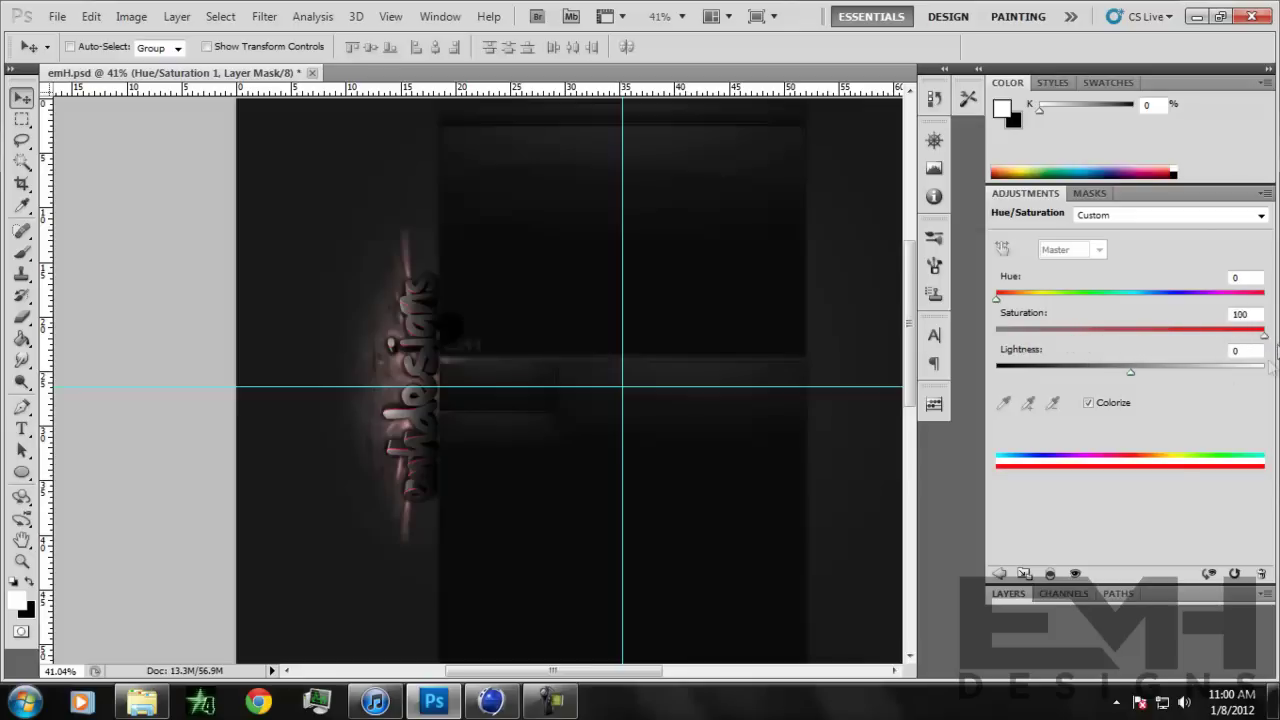
Step: Merge the Hue/Saturation adjustment down into the 3 (5) copy layer and set that layer's opacity to 64%
left_click(1008, 594)
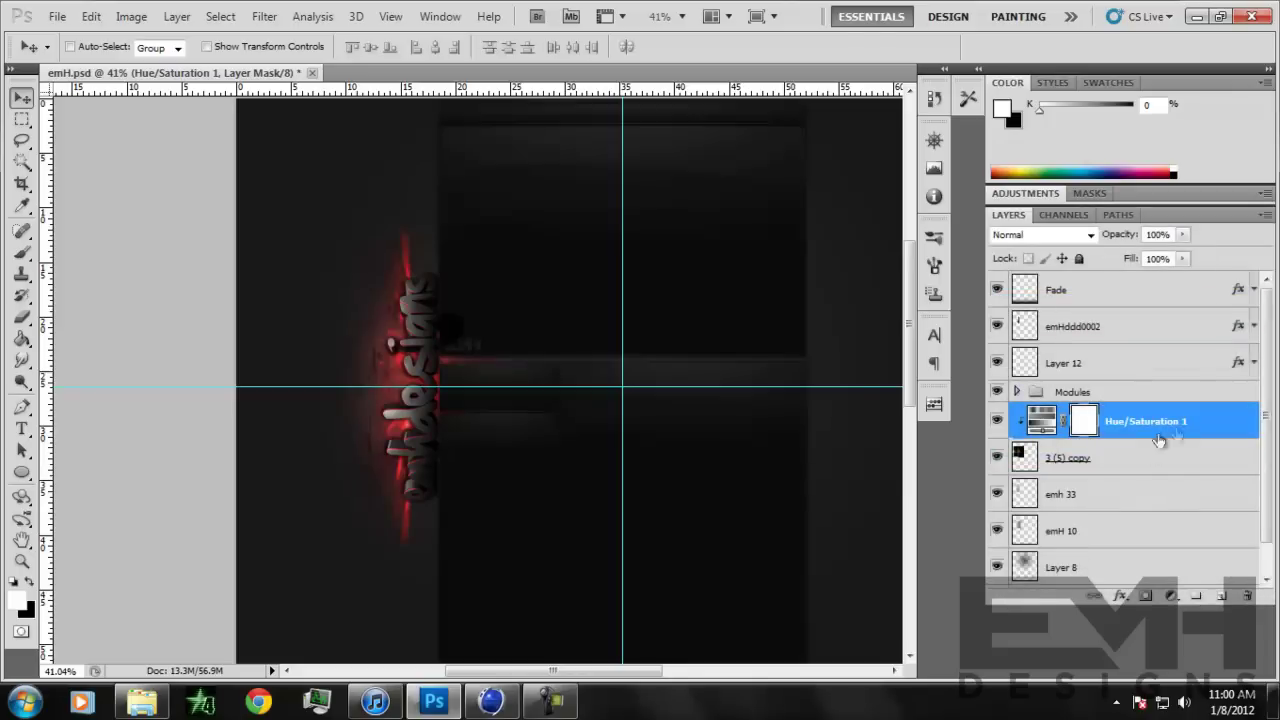
right_click(1222, 412)
left_click(1066, 628)
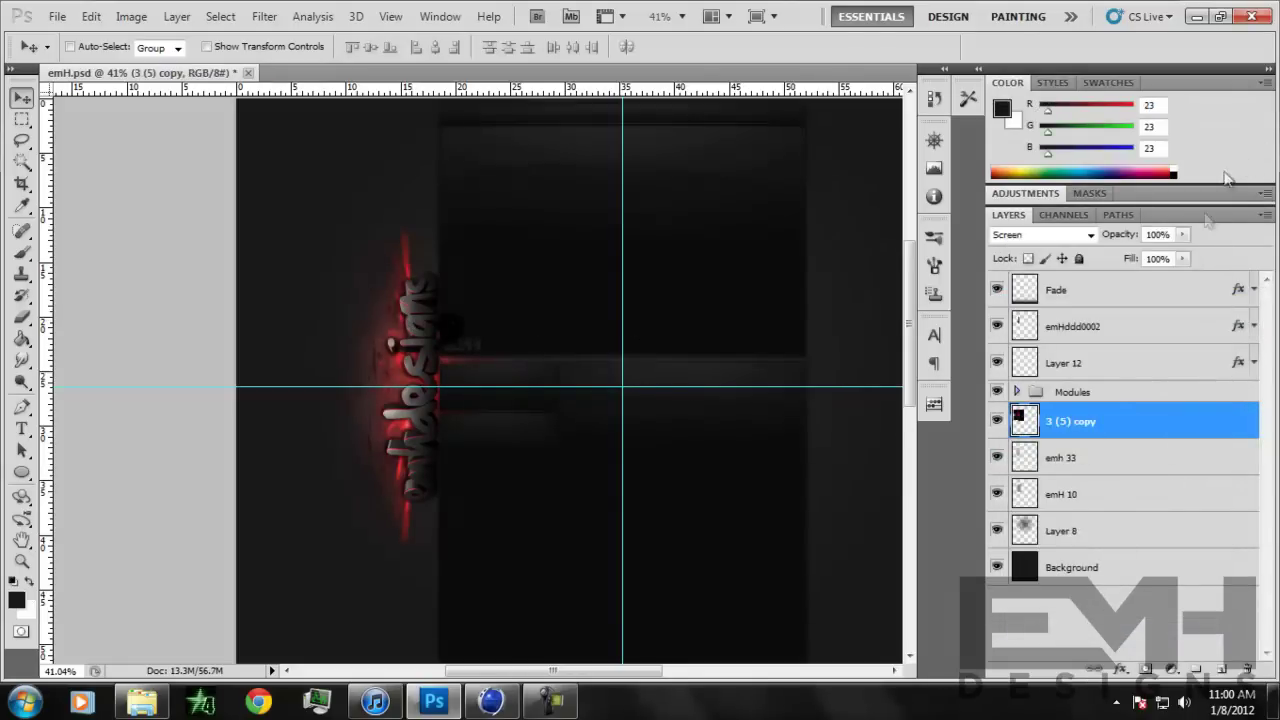
left_click(1185, 235)
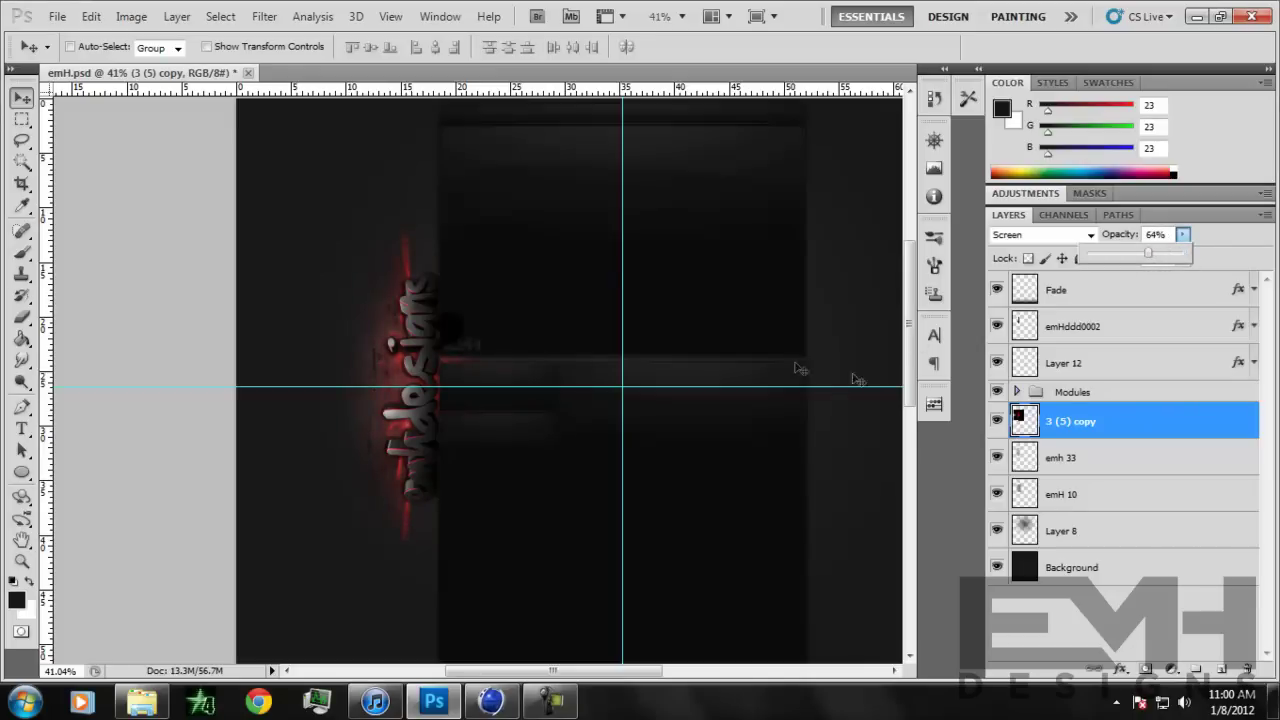
Step: Place the 7 (4) flame picture from the Light Images folder into the document at its original size
left_click(57, 16)
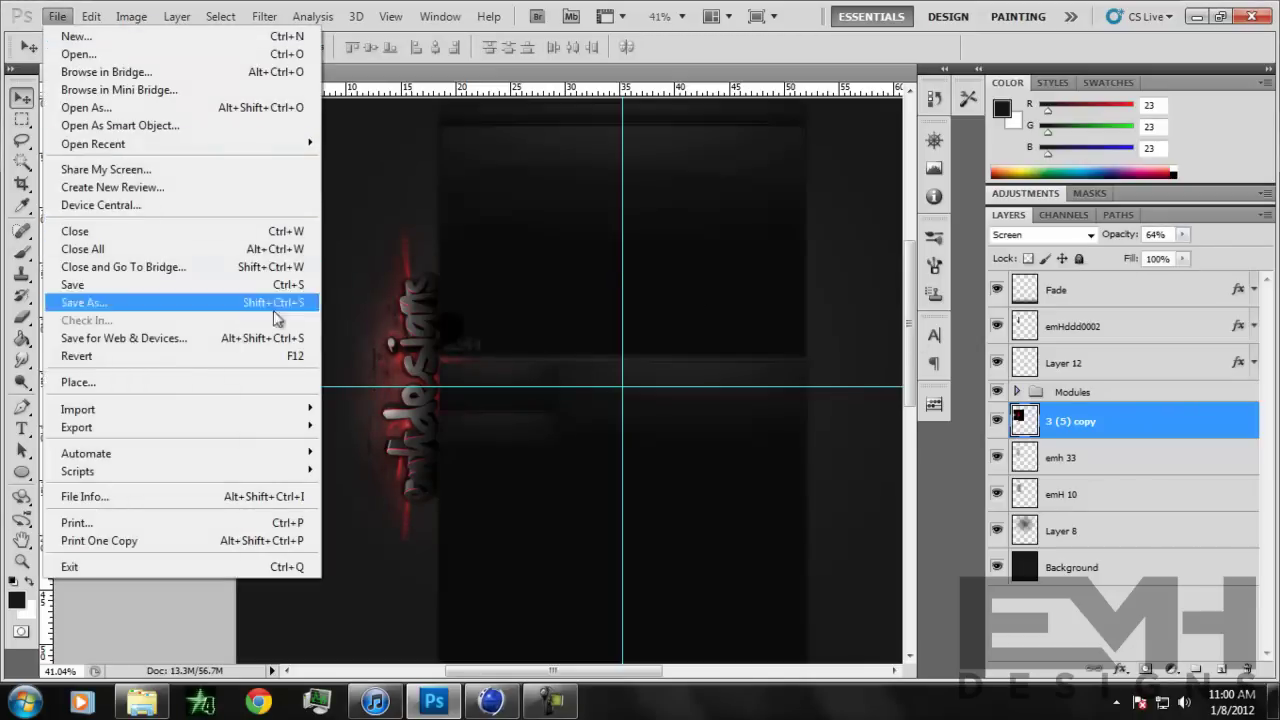
left_click(171, 380)
scroll(704, 356, "down", 3)
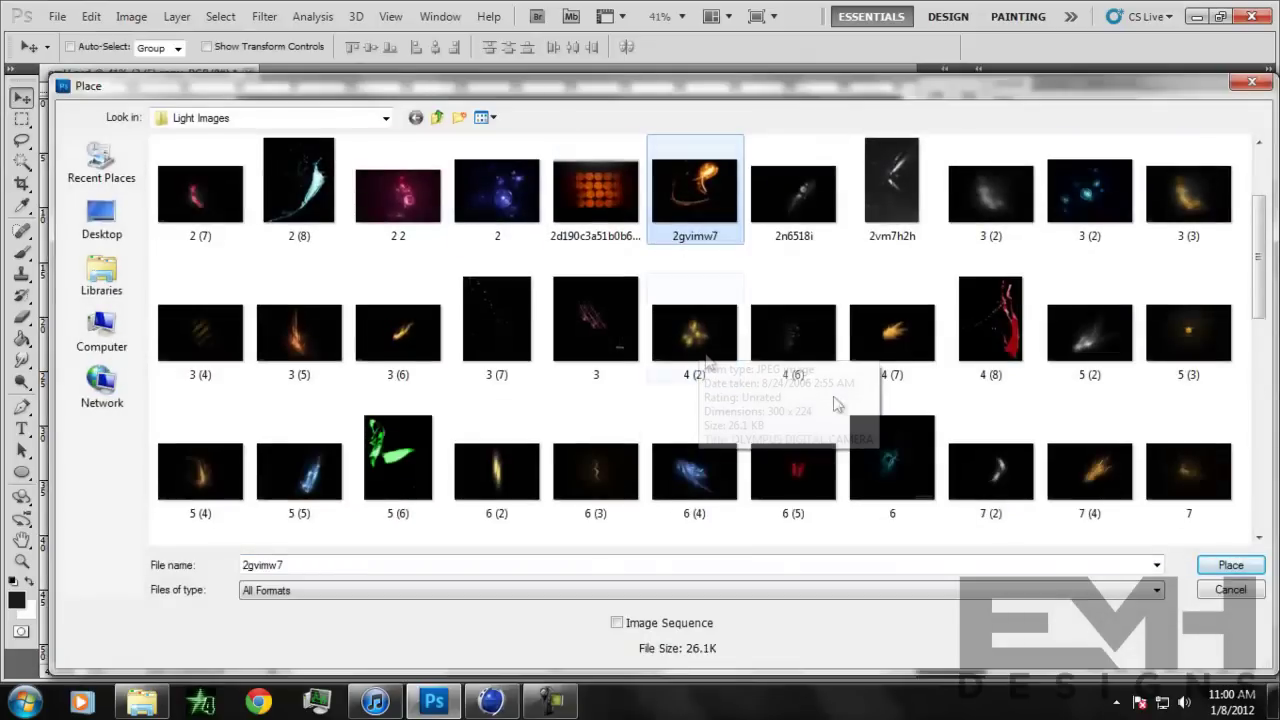
left_click(1068, 466)
left_click(1231, 565)
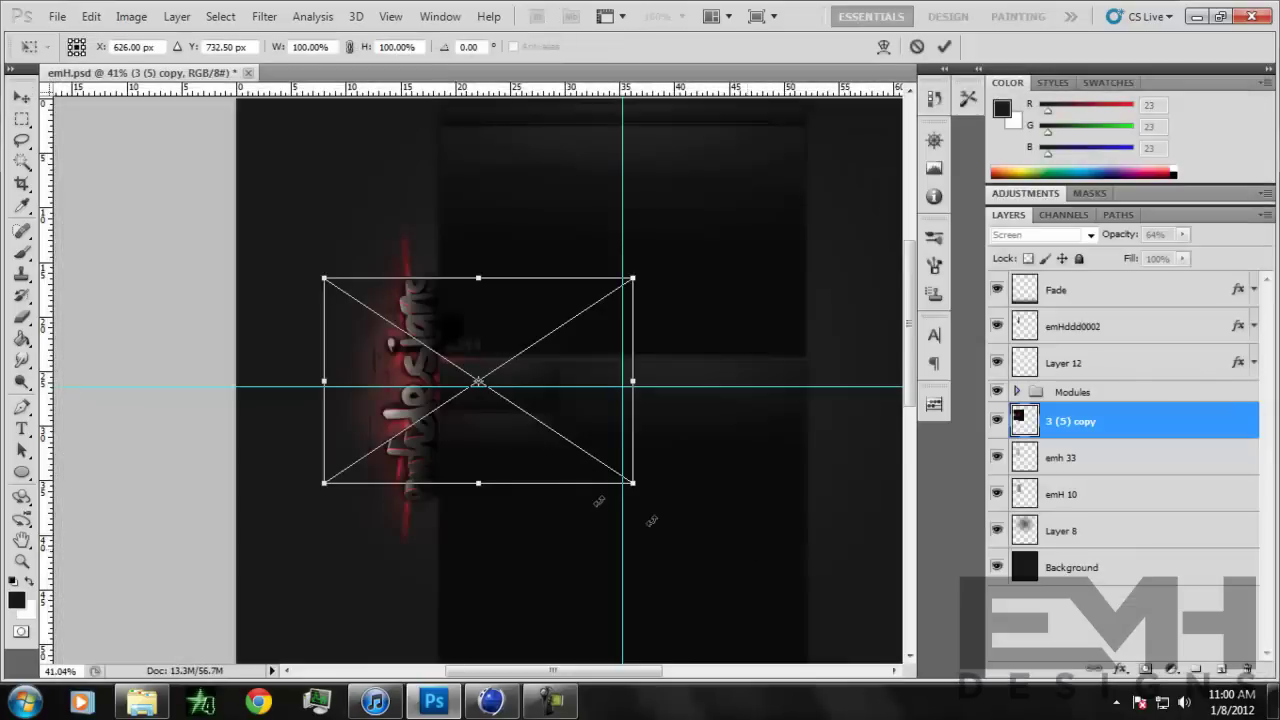
key("Return")
Step: Rasterize the placed 7 (4) layer and erase the small caption in its lower-left corner
left_click(22, 316)
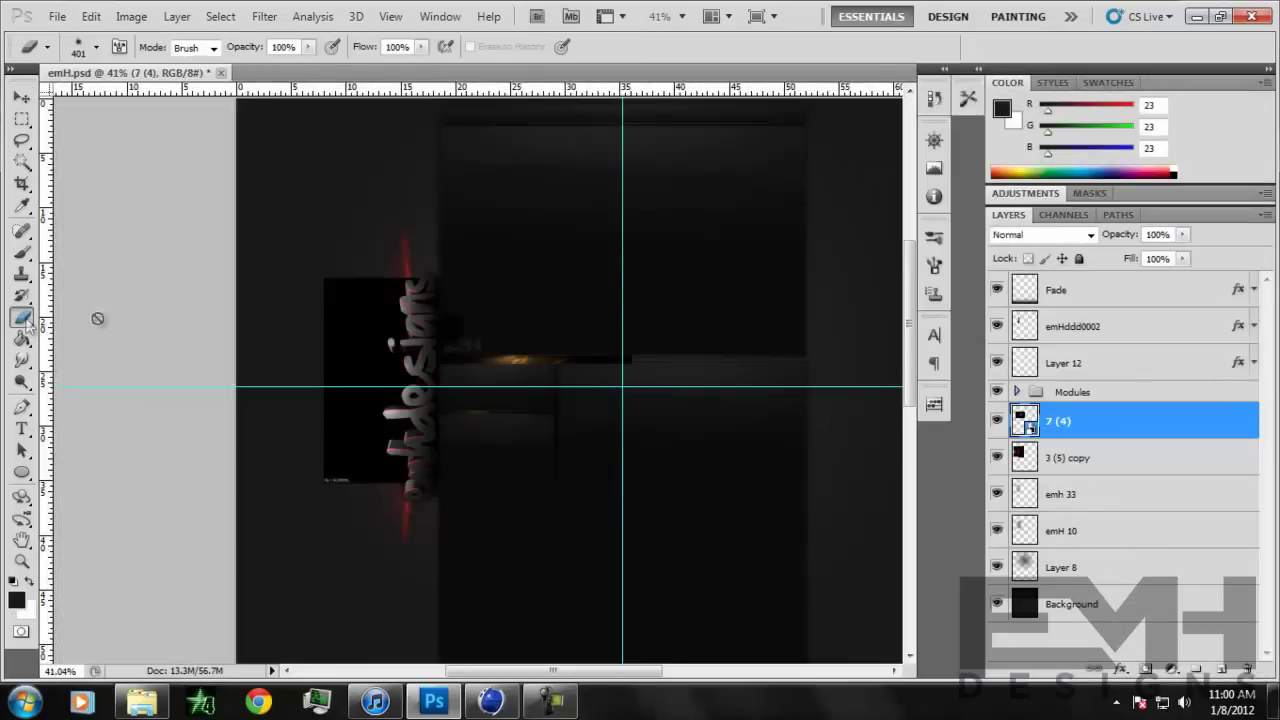
left_click(374, 333)
left_click(609, 283)
left_click(322, 486)
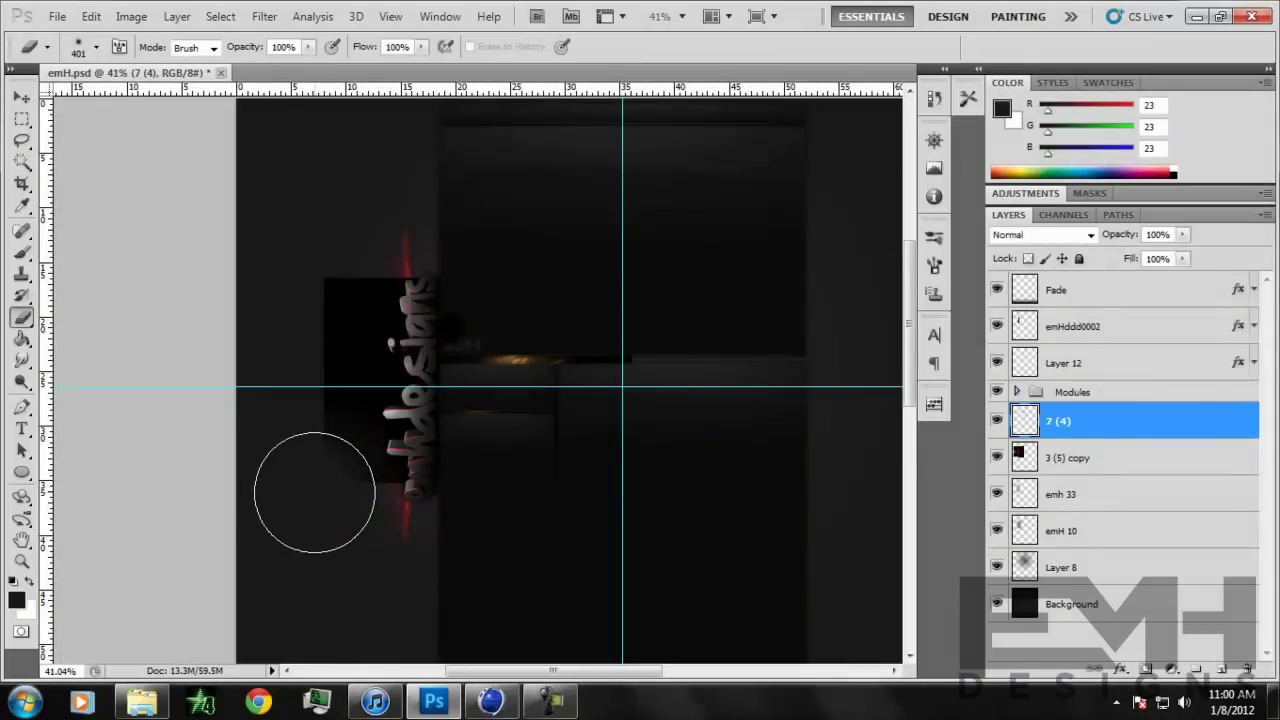
Step: Set the 7 (4) layer's blend mode to Screen, rotate it about -67° and position the flame at the vertical text's upper end
left_click(1098, 248)
left_click(935, 150)
key("ctrl+t")
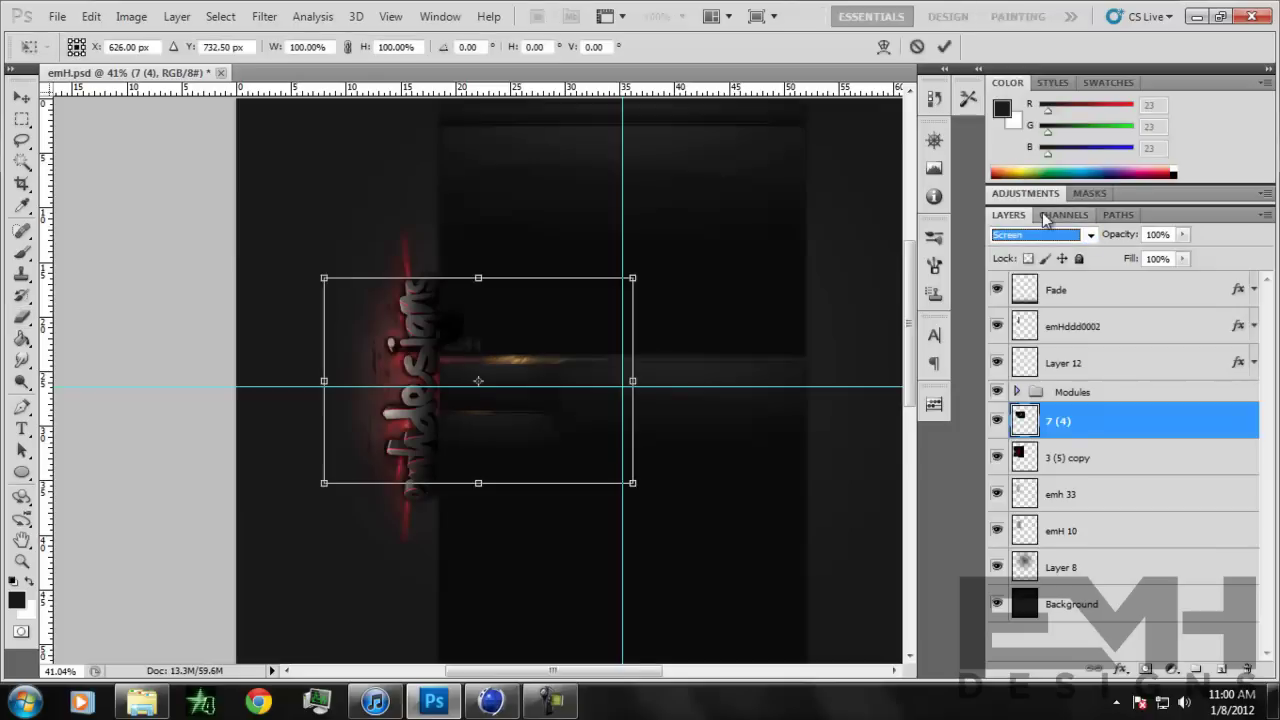
left_click_drag(551, 571, 680, 424)
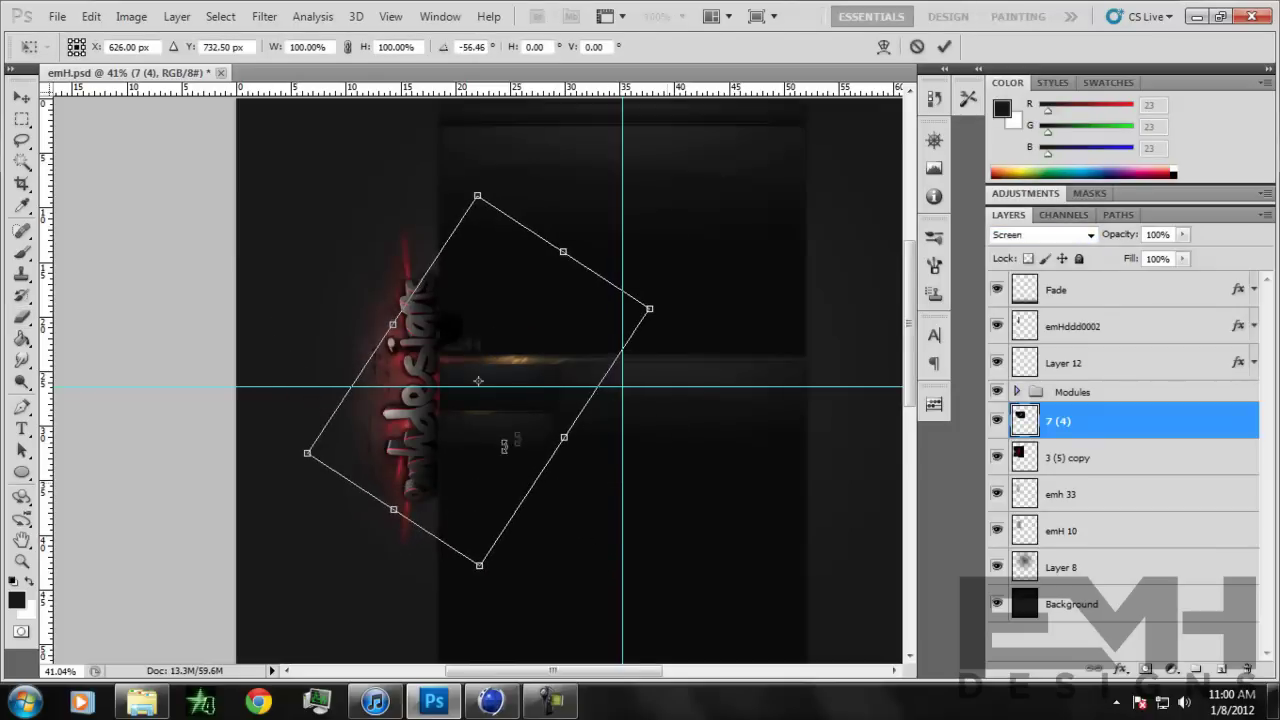
left_click_drag(497, 449, 376, 371)
left_click_drag(493, 458, 503, 417)
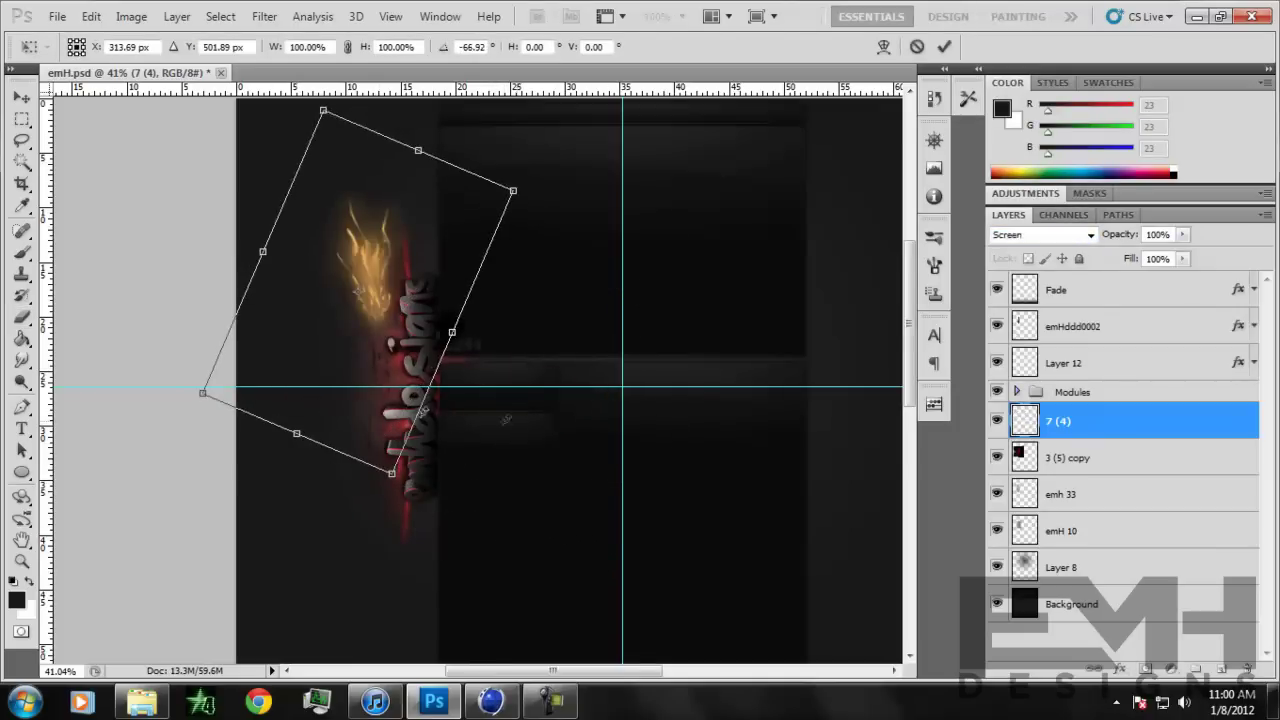
left_click_drag(322, 353, 393, 357)
key("Return")
key("e")
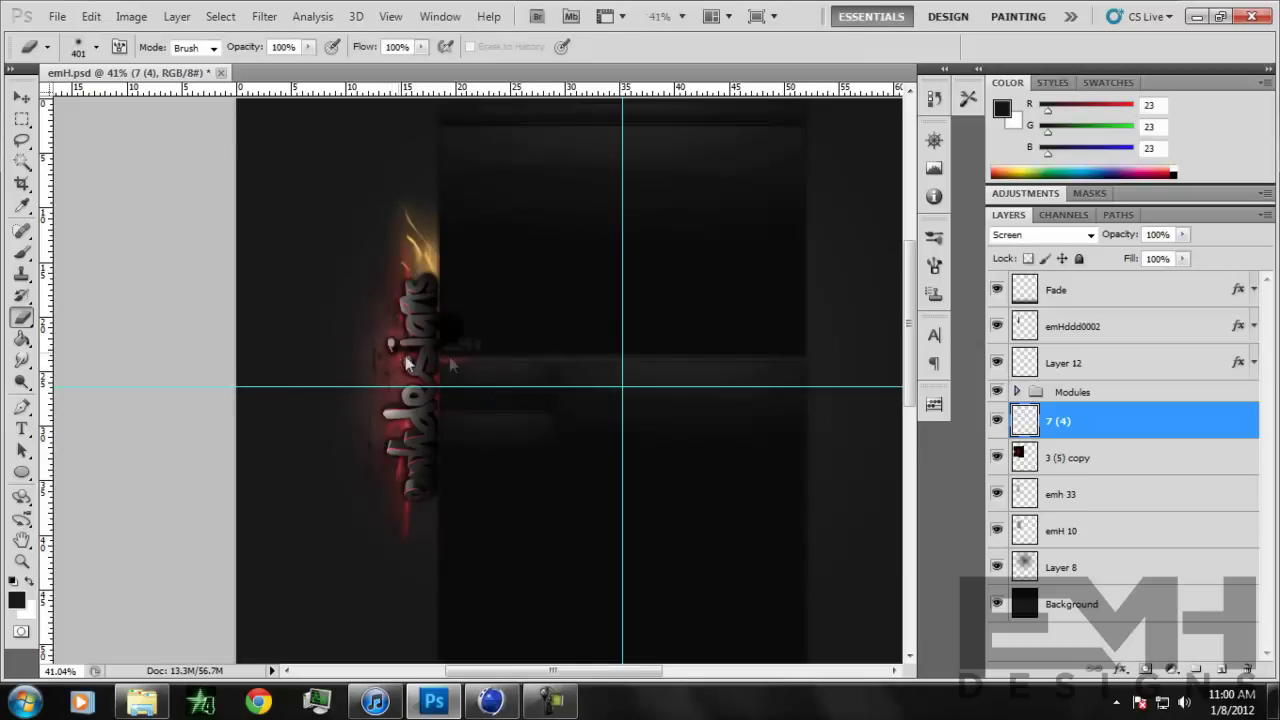
Step: Duplicate the 7 (4) flame layer and flip the copy vertically
key("ctrl+j")
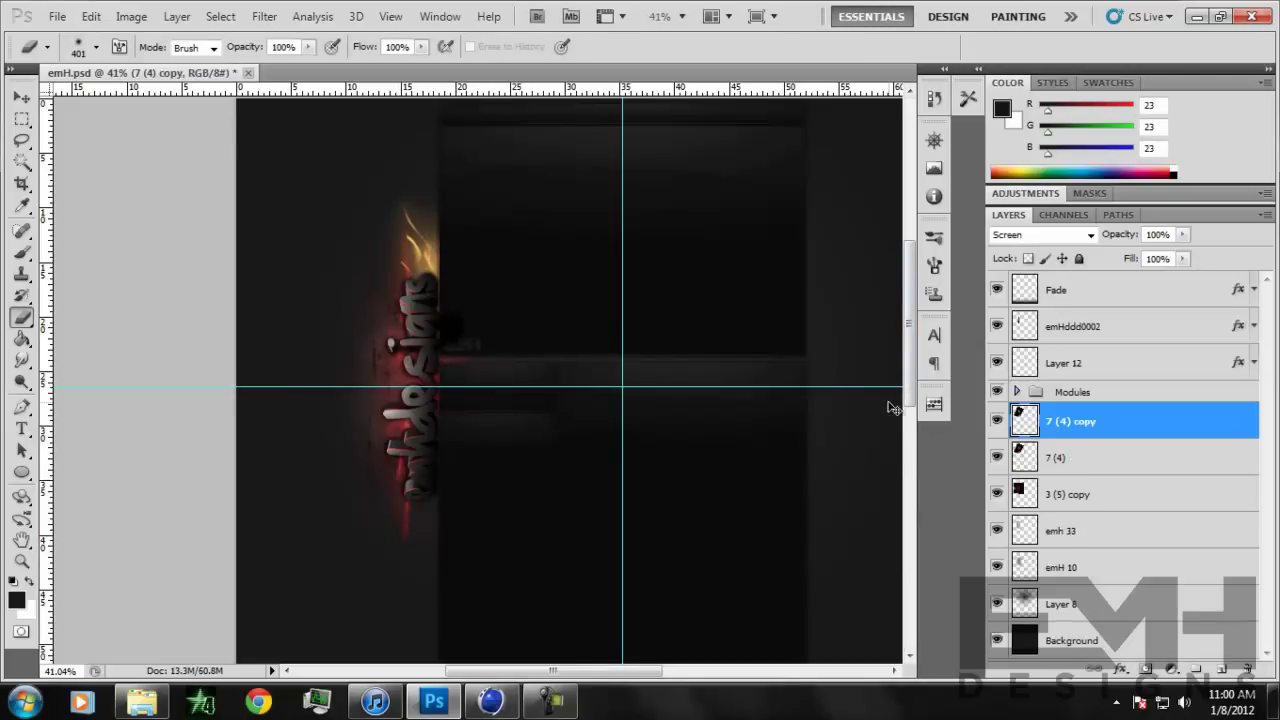
left_click(91, 17)
mouse_move(225, 382)
left_click(420, 601)
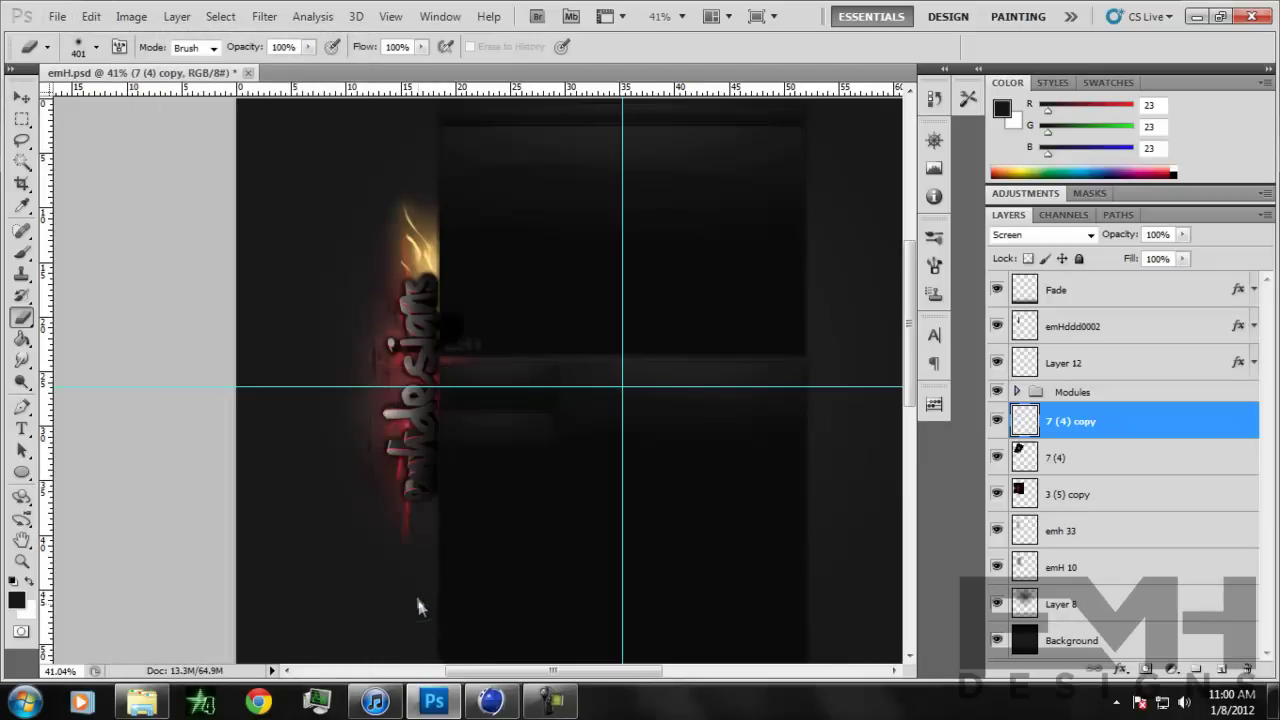
Step: Add a vertical guide at the flipped flame's centre and move the flame straight down along it to the text's lower end
left_click(22, 100)
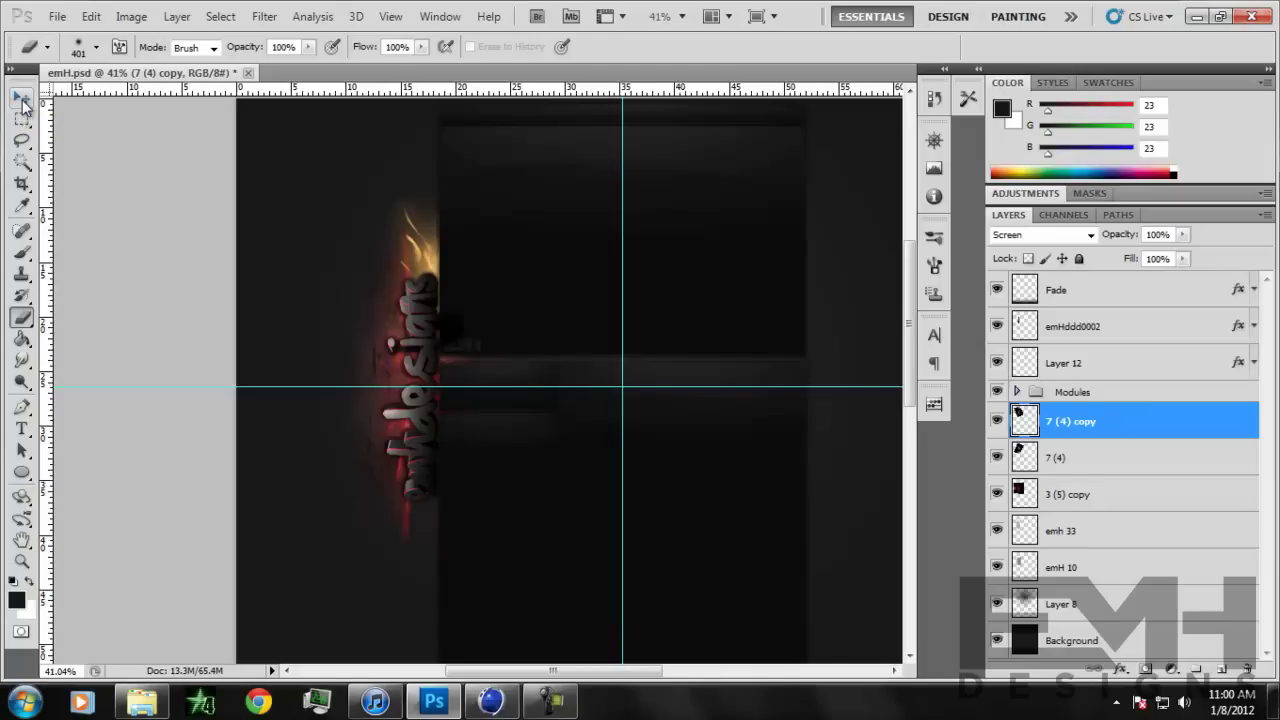
key("ctrl+t")
left_click_drag(50, 385, 428, 320)
left_click_drag(485, 267, 490, 479)
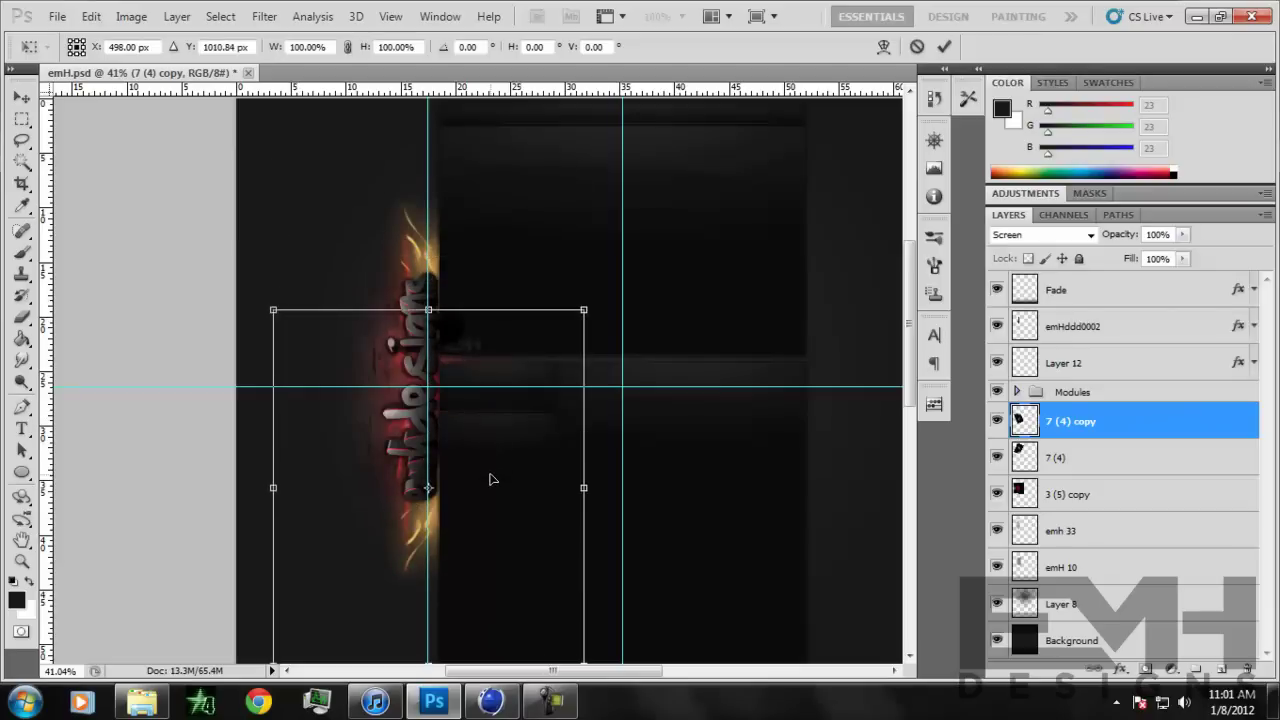
key("Return")
key("e")
Step: Merge the 7 (4) copy and 7 (4) flame layers and set the merged layer's blend mode to Screen
left_click(1102, 470, "shift")
right_click(1102, 470)
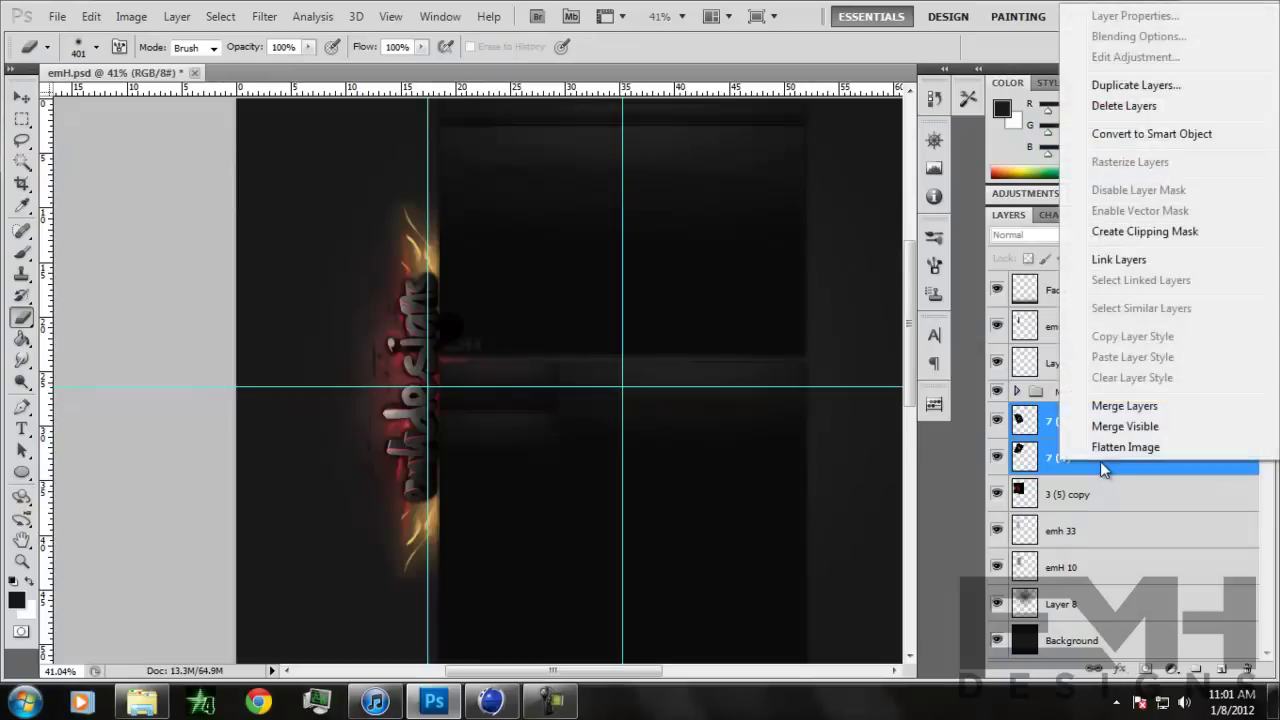
left_click(1075, 406)
left_click(1092, 235)
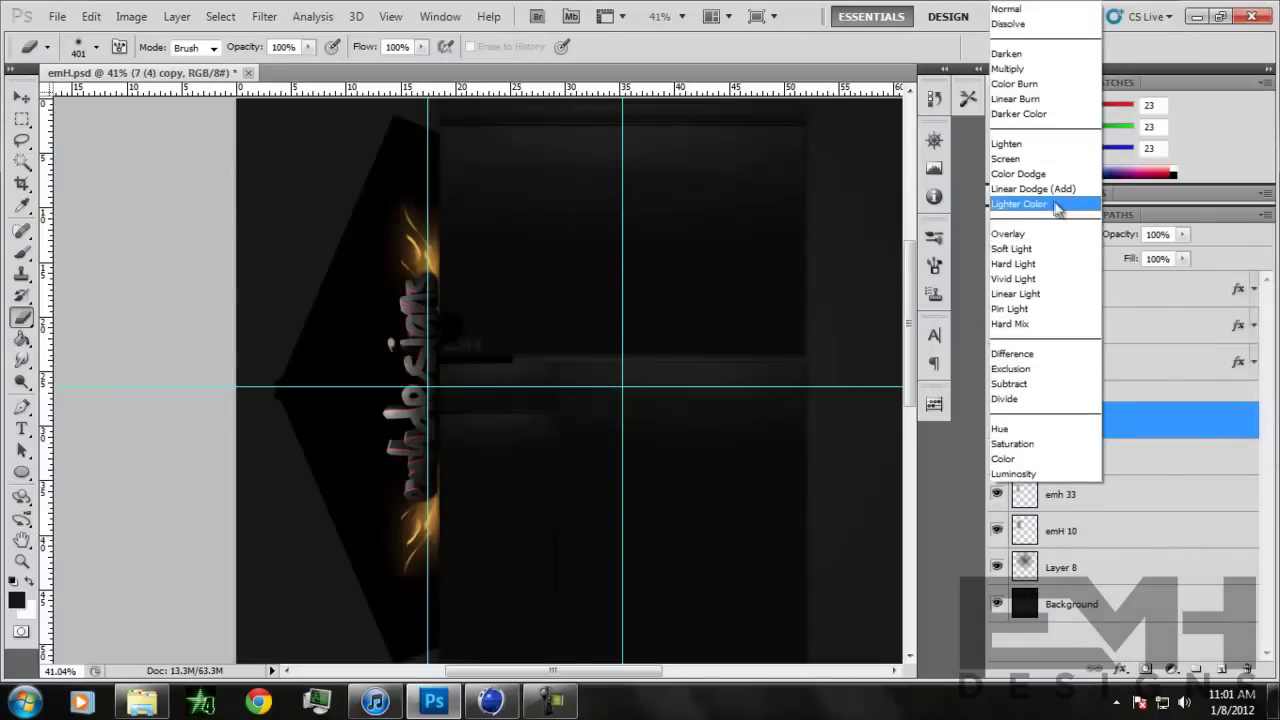
left_click(1050, 162)
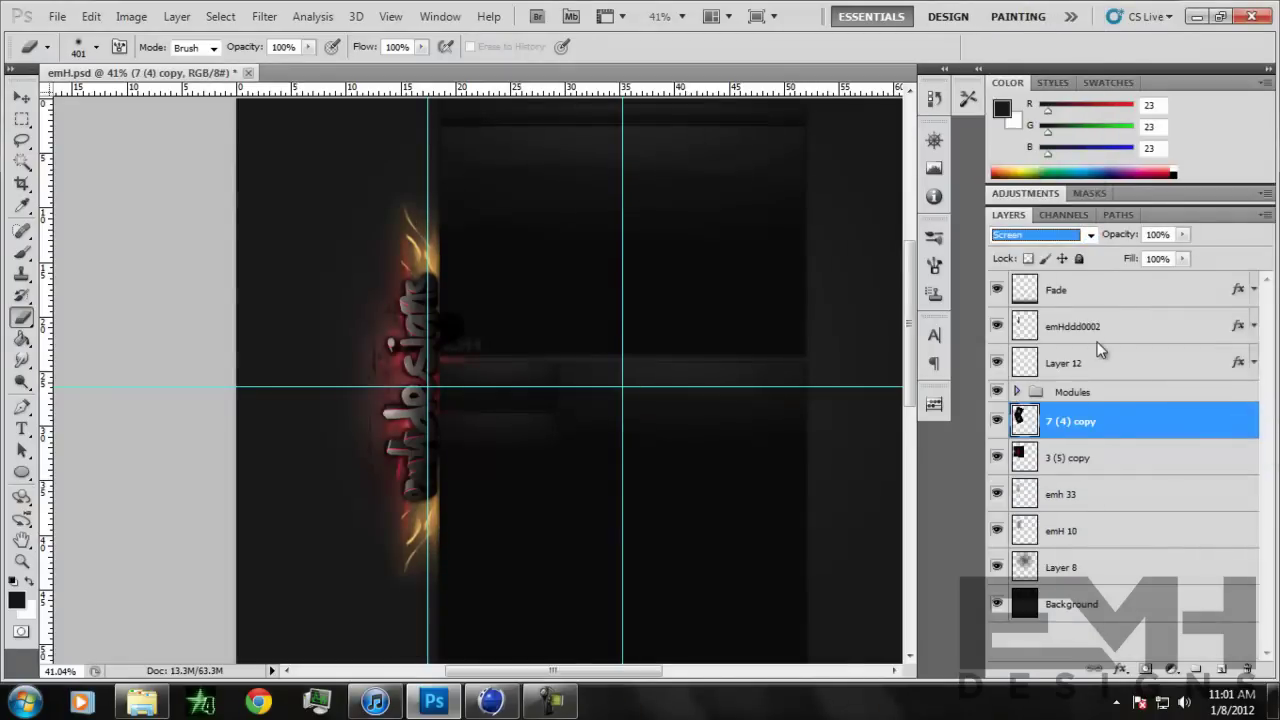
Step: Nudge the merged flame layer straight up until its centre lies on the horizontal guide, at about Y 747 px
key("ctrl+t")
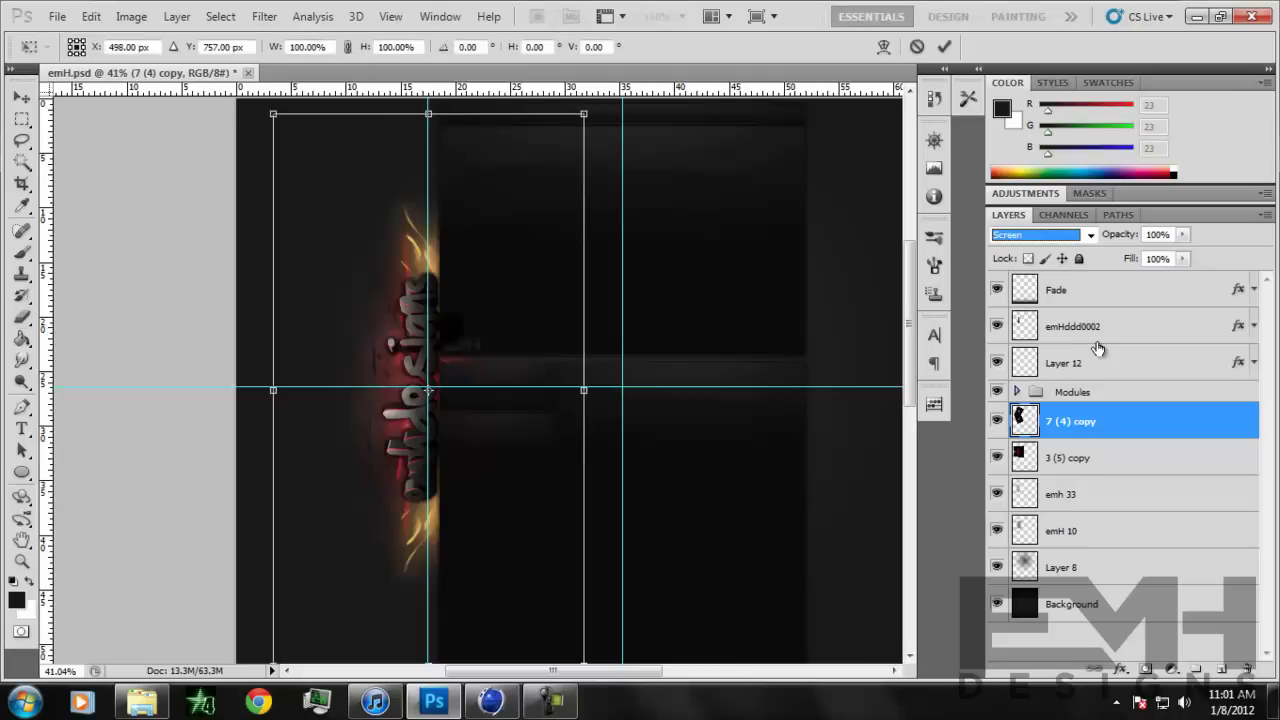
key("Up")
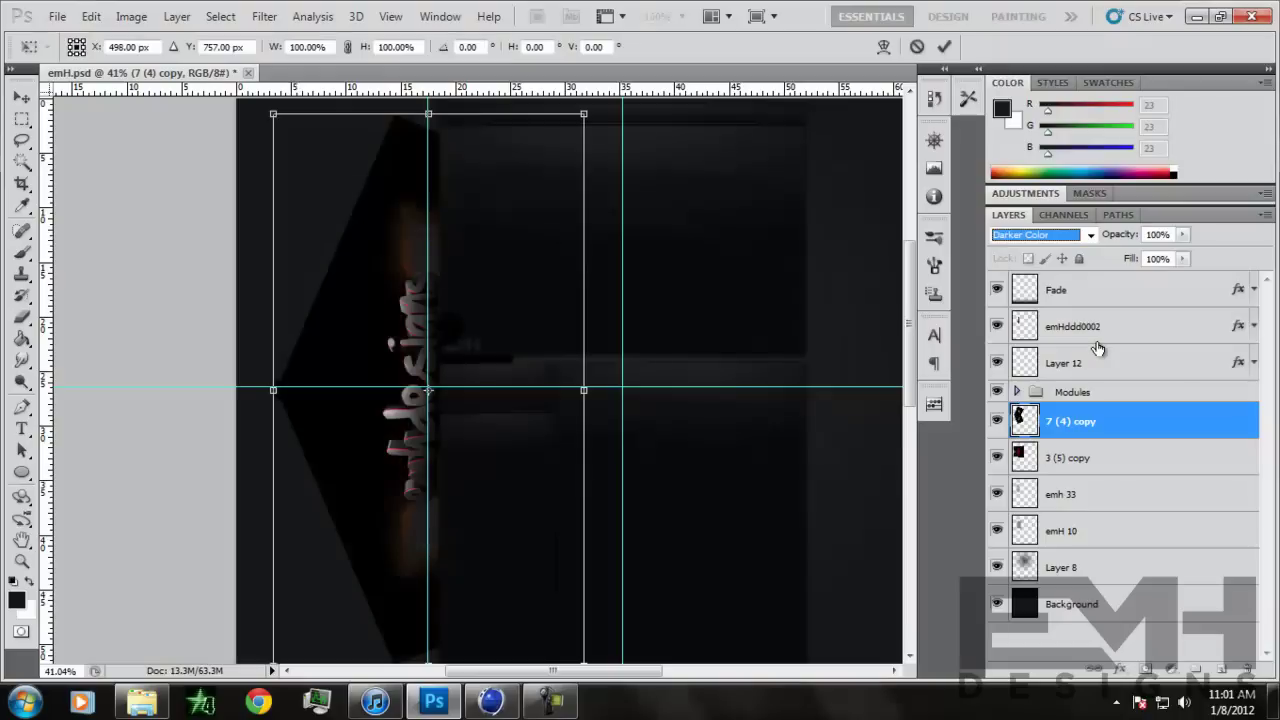
key("Down")
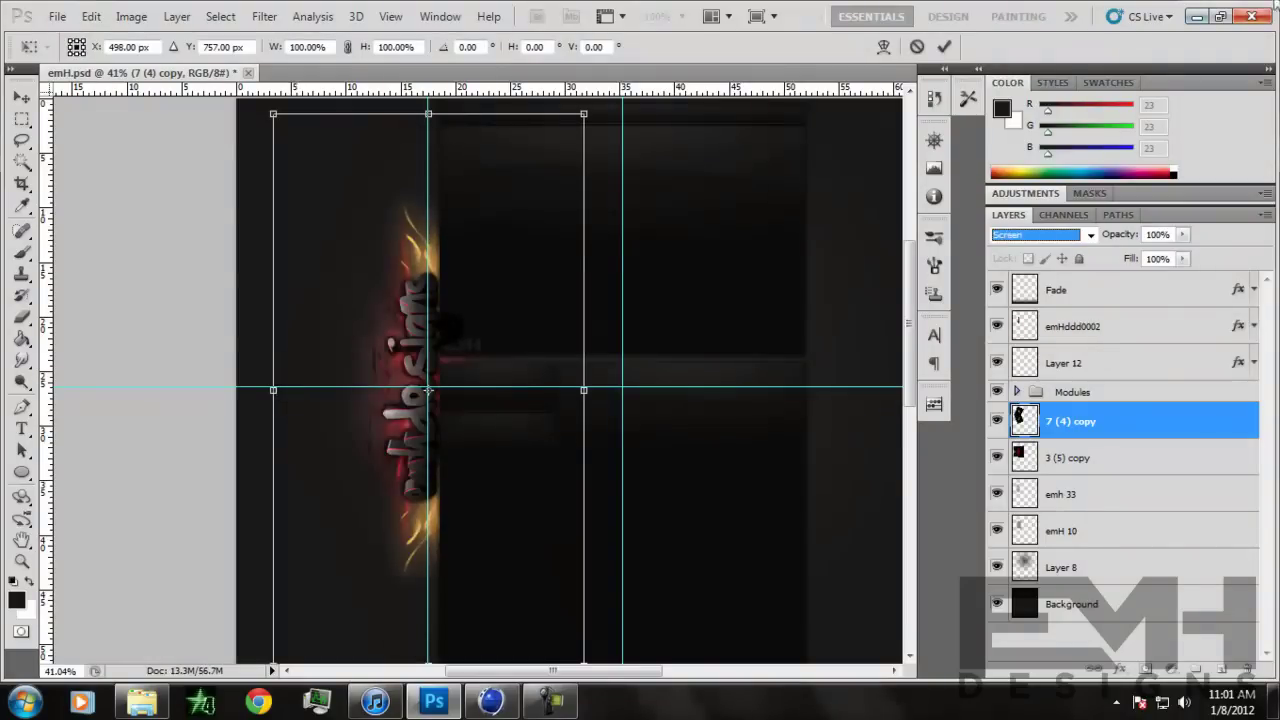
left_click(523, 547)
key("Up")
key("Up")
key("Up")
key("Up")
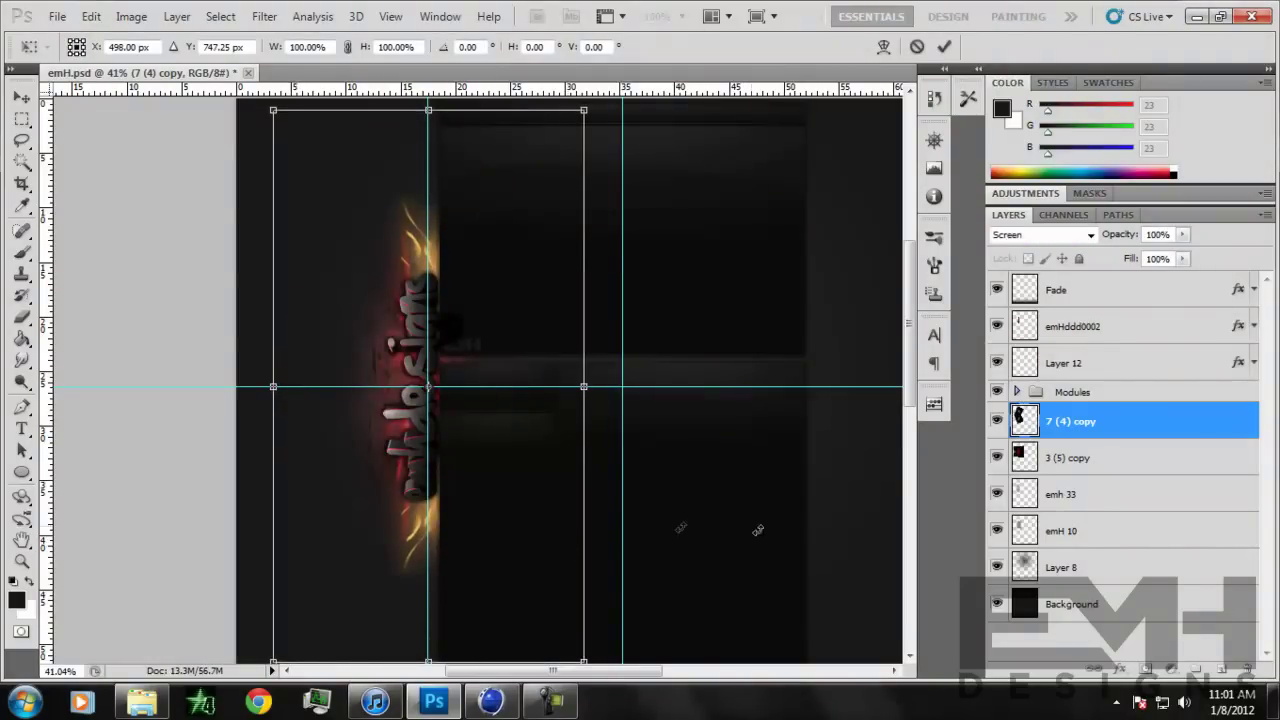
key("e")
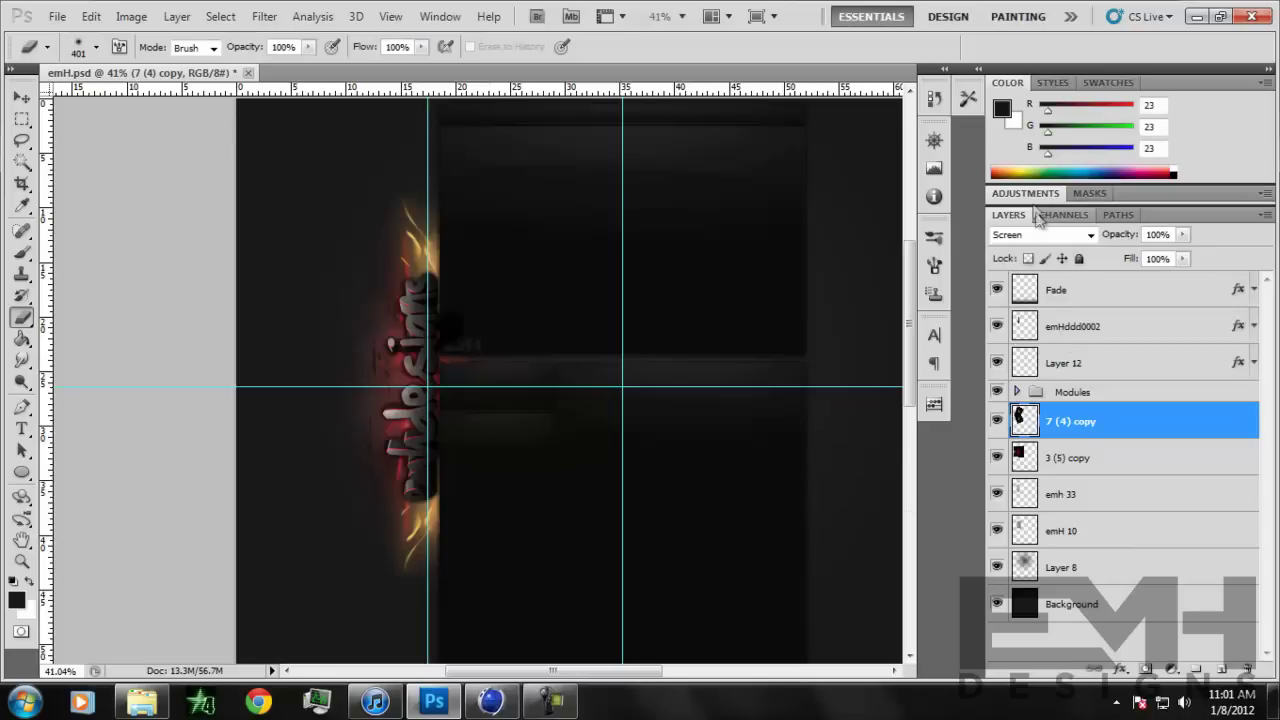
Step: Add a Hue/Saturation adjustment layer above the merged flames and clip it to the 7 (4) copy layer
left_click(1030, 194)
left_click(1065, 318)
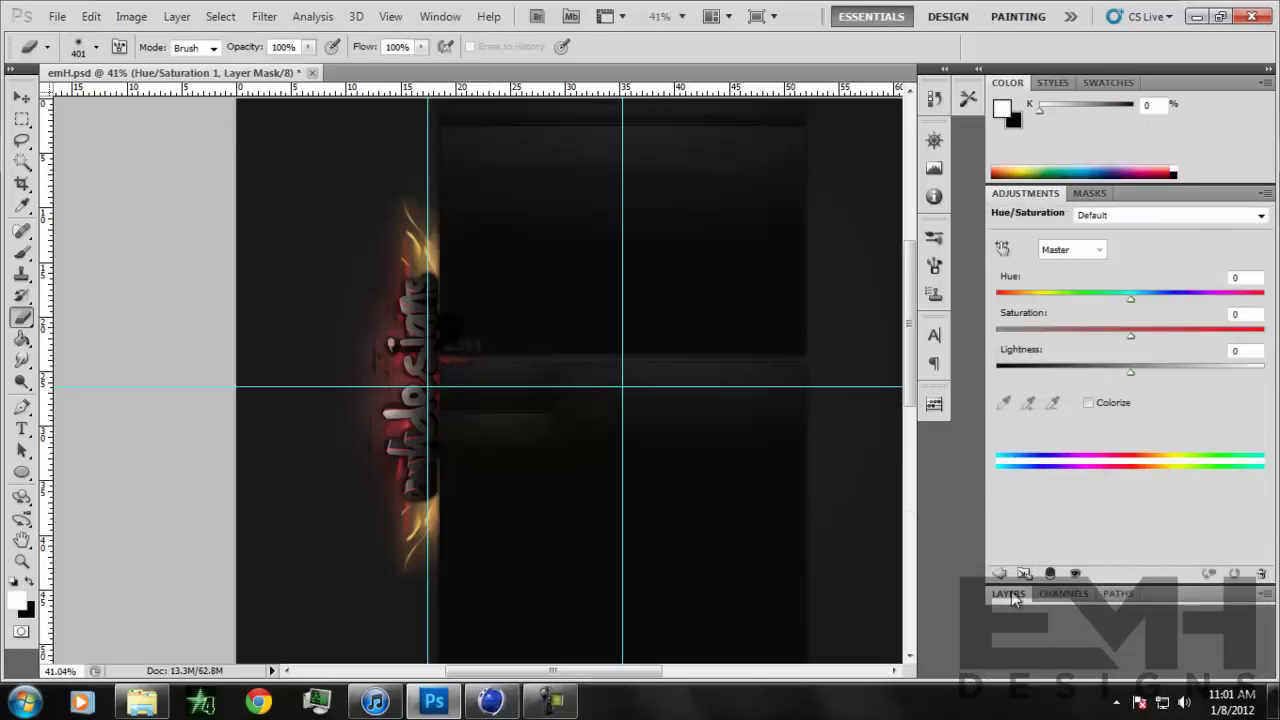
left_click(1010, 597)
right_click(1110, 421)
left_click(1060, 452)
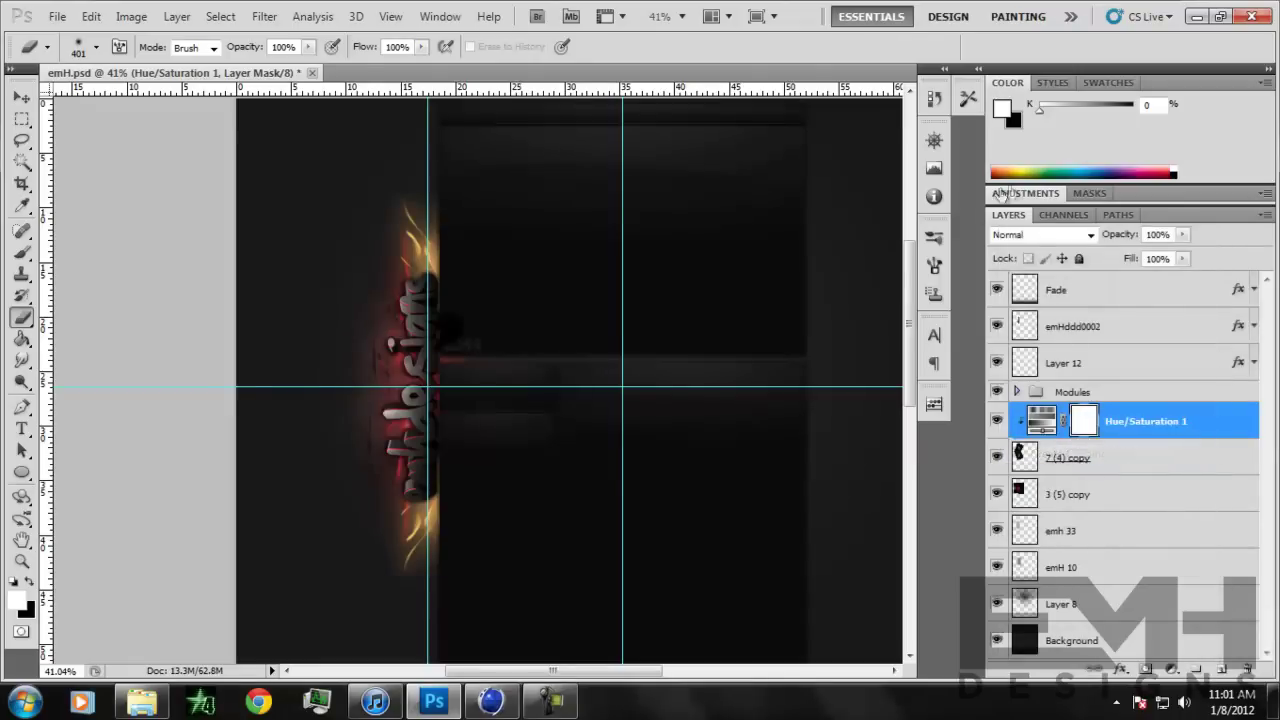
Step: Colorize the flames red in the Hue/Saturation adjustment, using hue 0 and a strong saturation just below the maximum
left_click(1030, 193)
left_click(1089, 402)
left_click(1040, 298)
left_click_drag(1040, 298, 996, 298)
left_click_drag(1063, 334, 1264, 334)
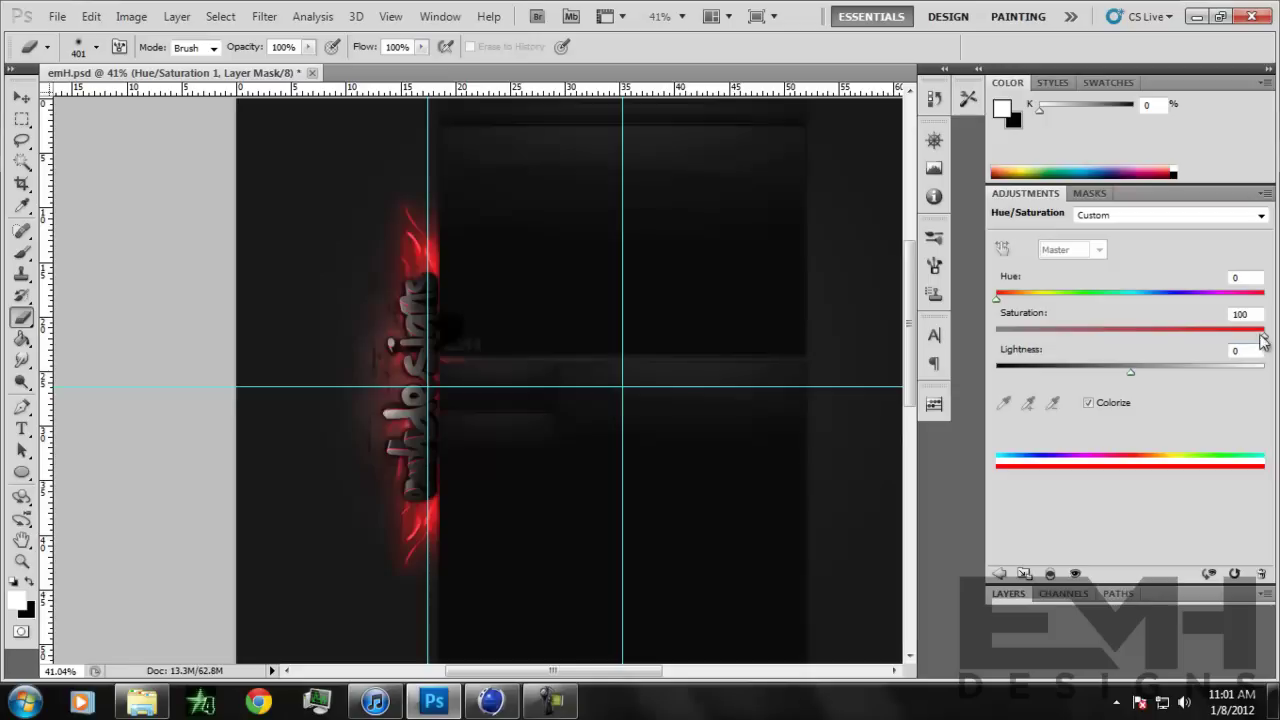
left_click_drag(1238, 340, 1199, 347)
Step: Merge the Hue/Saturation adjustment down into the 7 (4) copy layer and lower that layer's opacity to 55%
left_click(1020, 595)
right_click(1237, 428)
left_click(1078, 628)
left_click(1182, 235)
left_click_drag(1184, 254, 1144, 263)
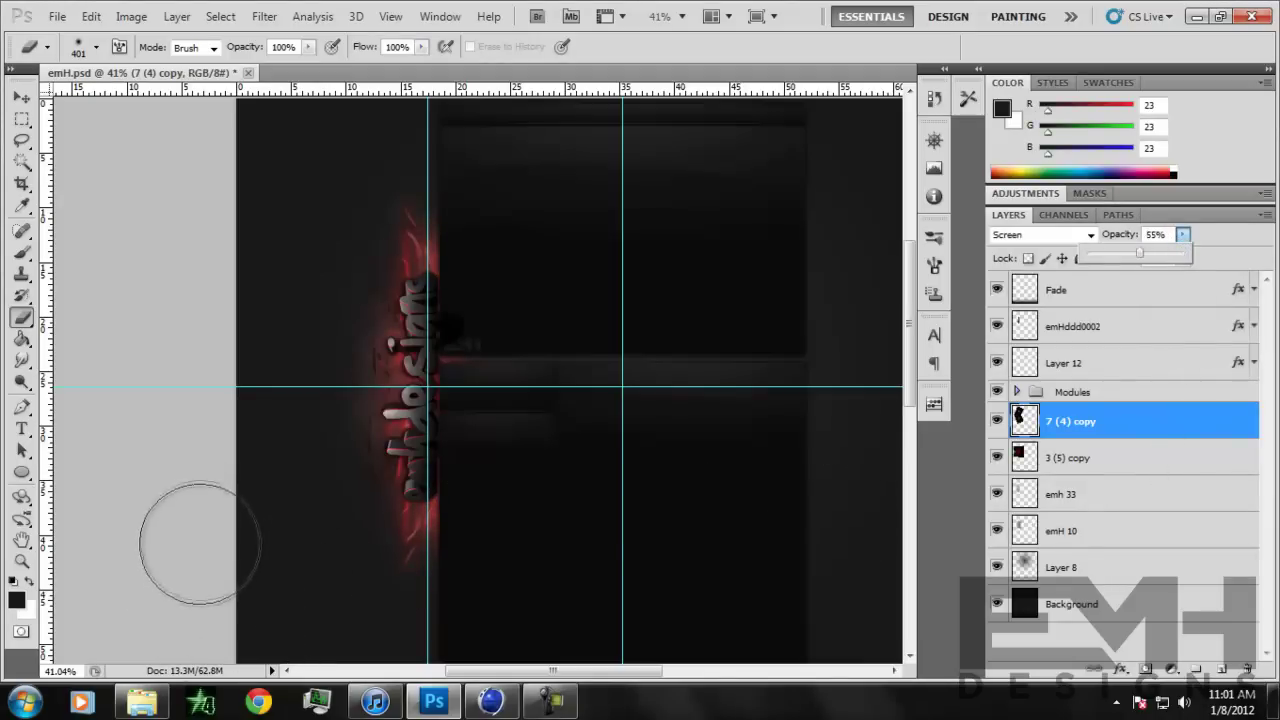
Step: Add a Gradient Map adjustment layer and change the gradient's white end stop to pure red, ff0000
left_click(22, 561)
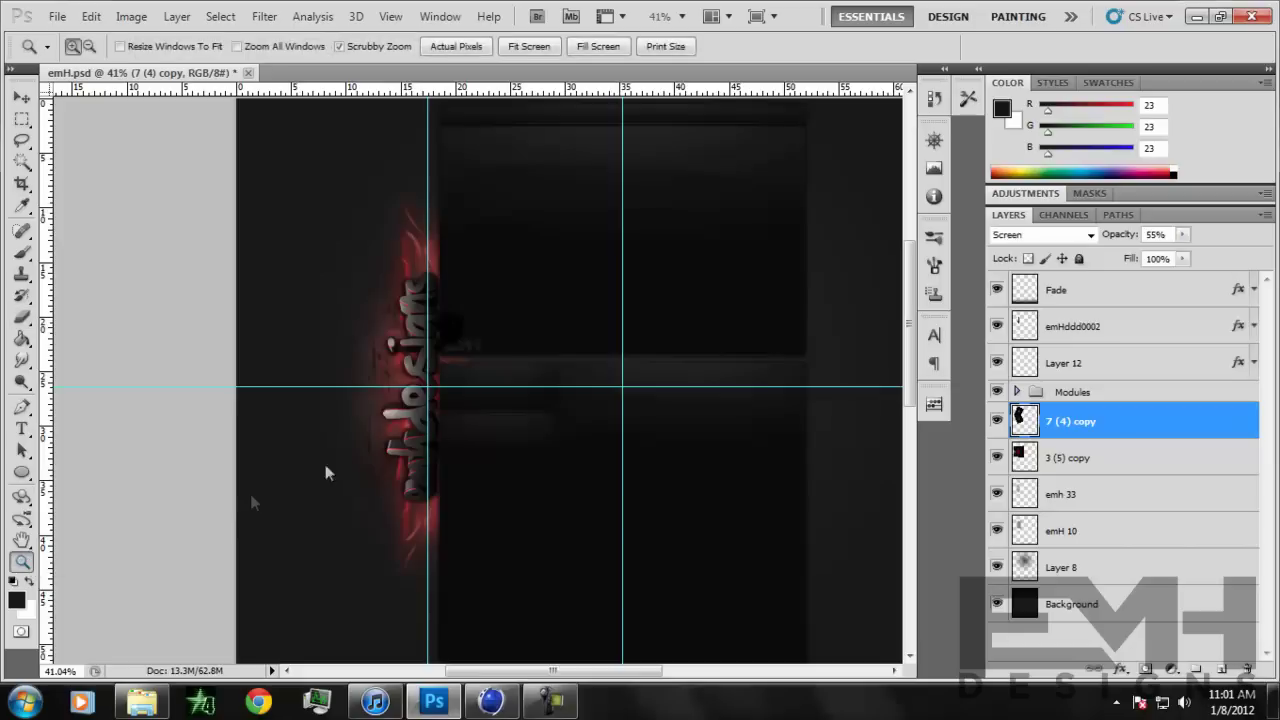
left_click(466, 428)
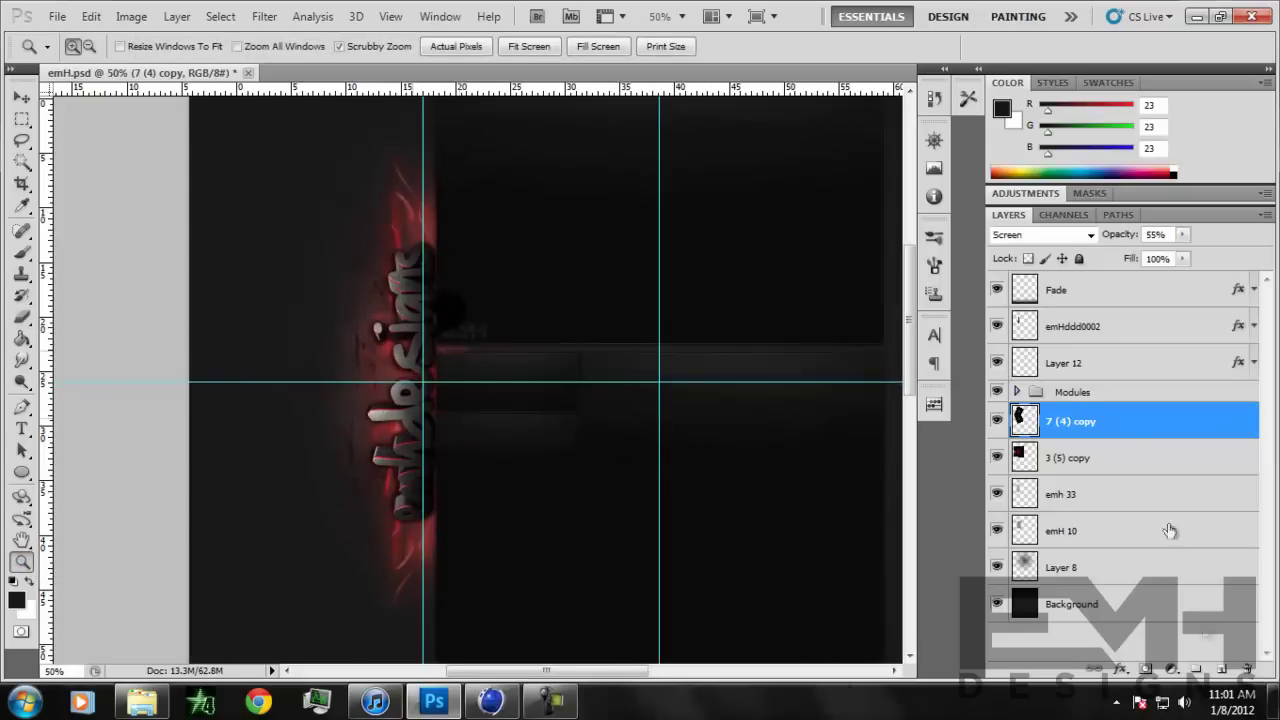
left_click(1171, 669)
left_click(1168, 638)
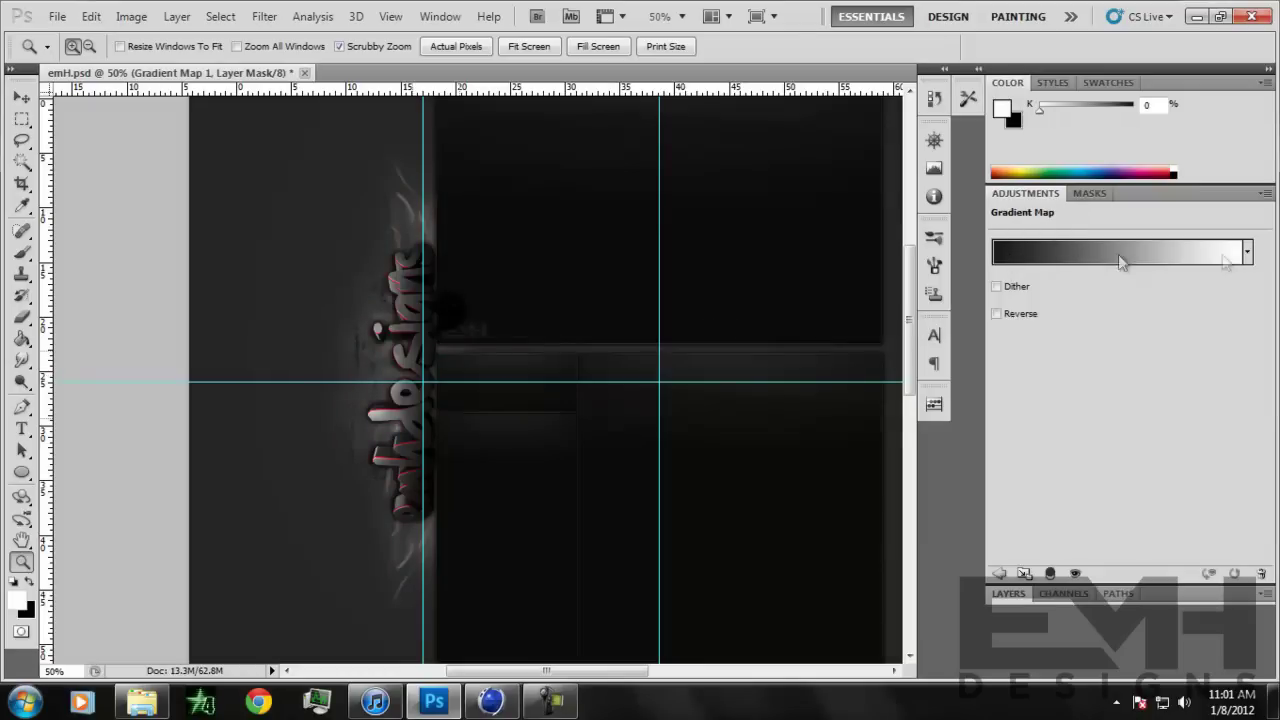
left_click(1226, 262)
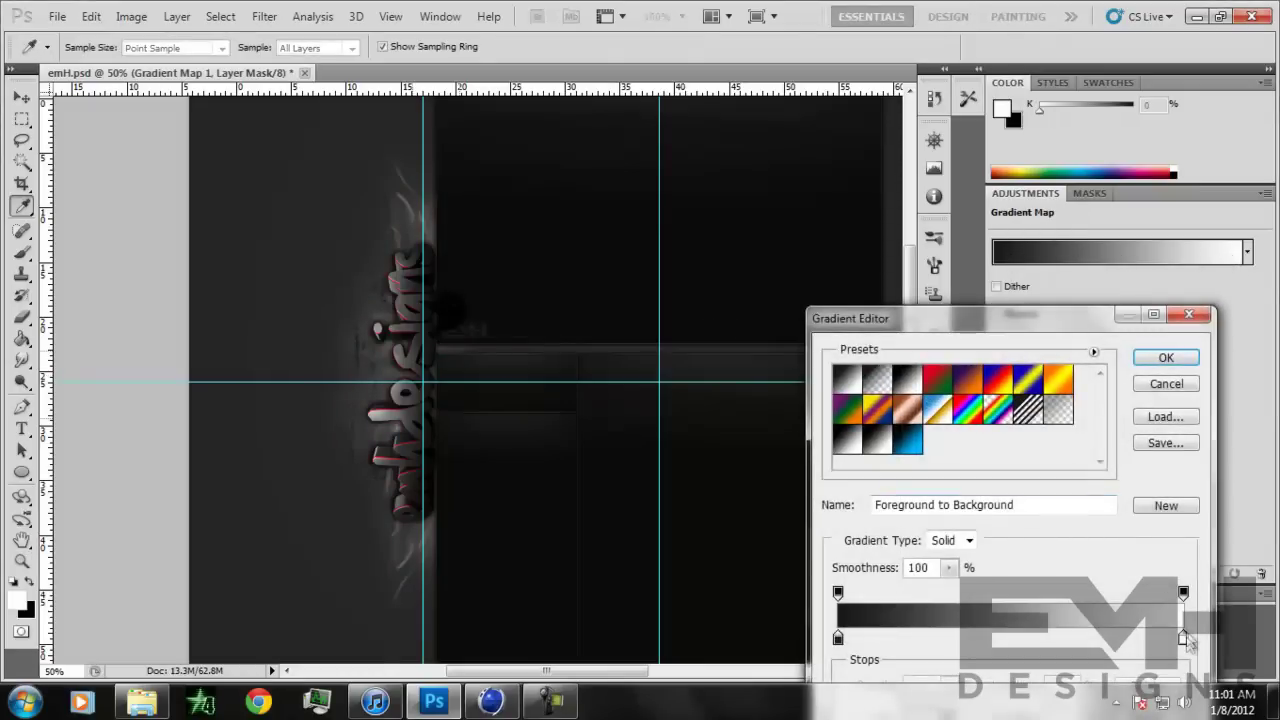
double_click(1183, 637)
left_click_drag(800, 491, 797, 356)
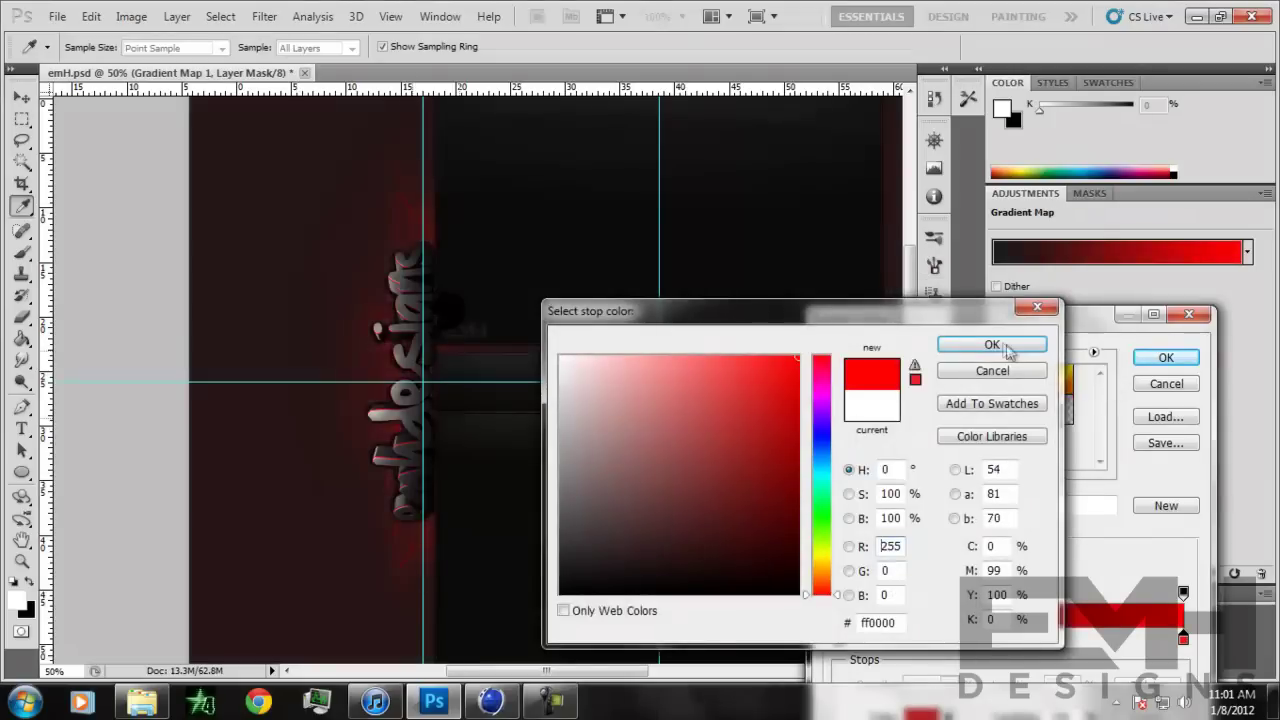
left_click(1008, 346)
left_click(1166, 358)
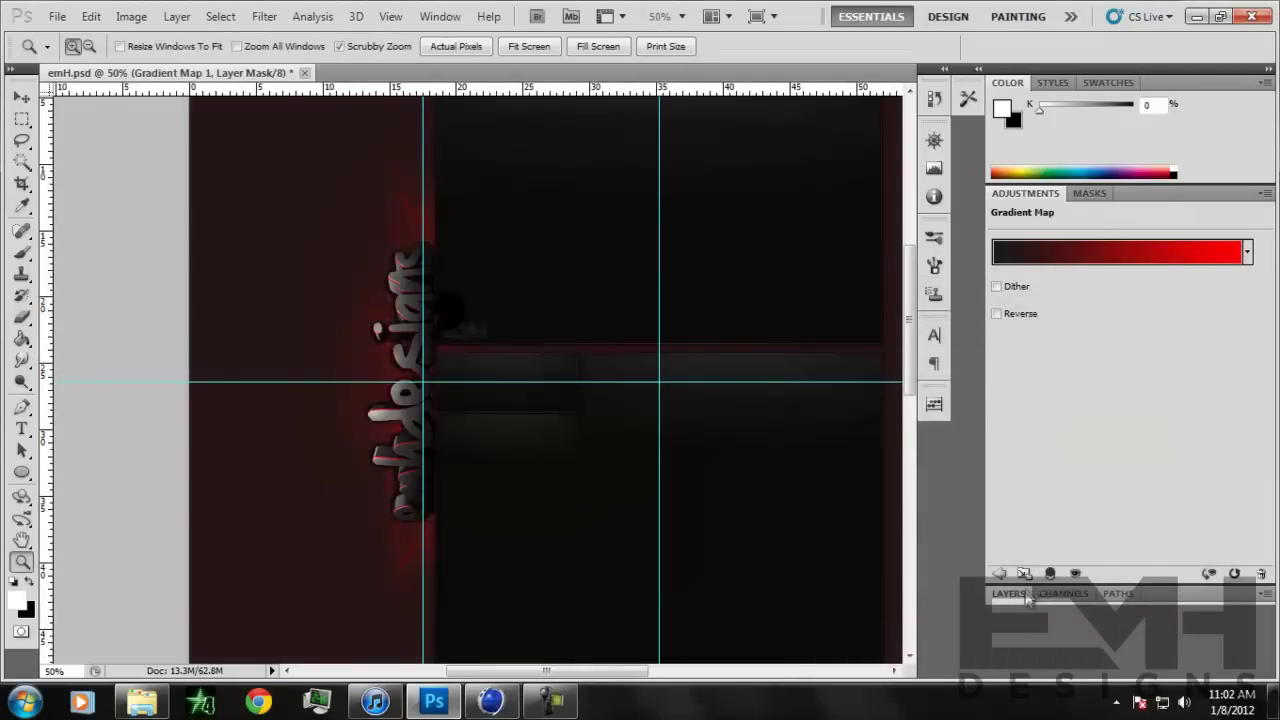
Step: Place the Gradient Map layer above Fade at the top of the stack, blended as Overlay at 28% opacity
left_click(1010, 595)
left_click_drag(1165, 435, 1143, 289)
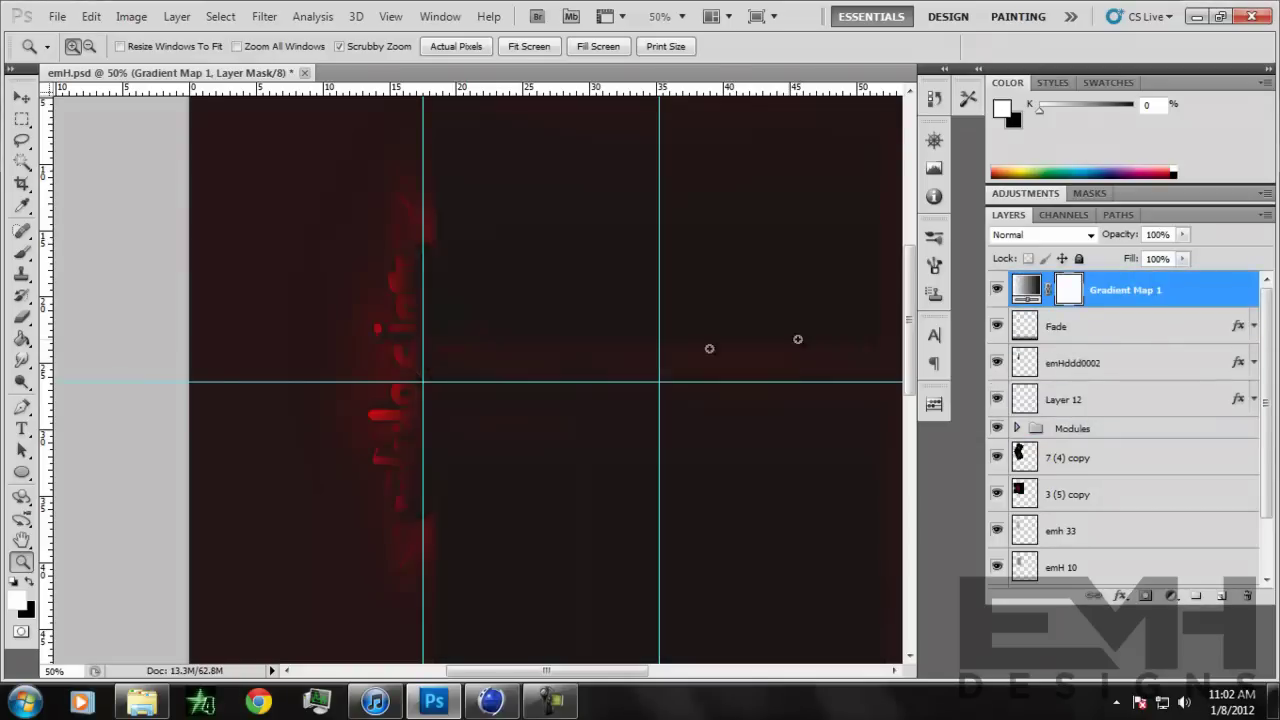
left_click(1085, 234)
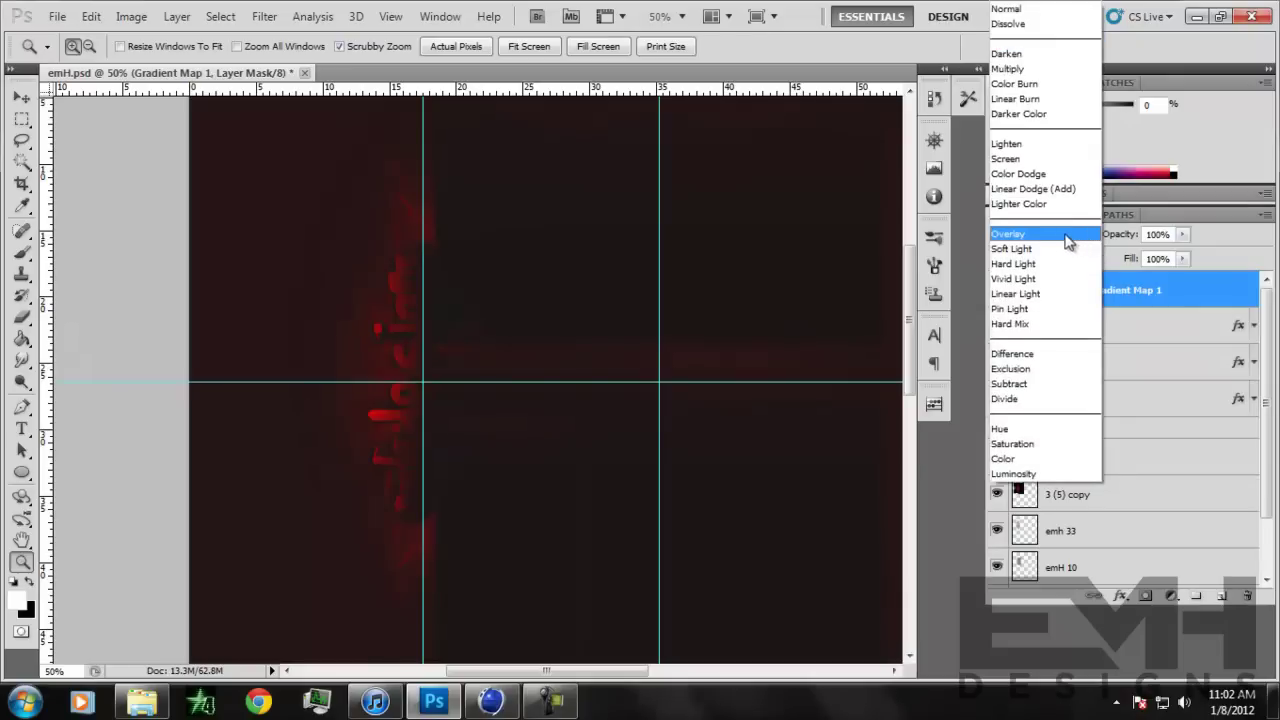
left_click(1072, 238)
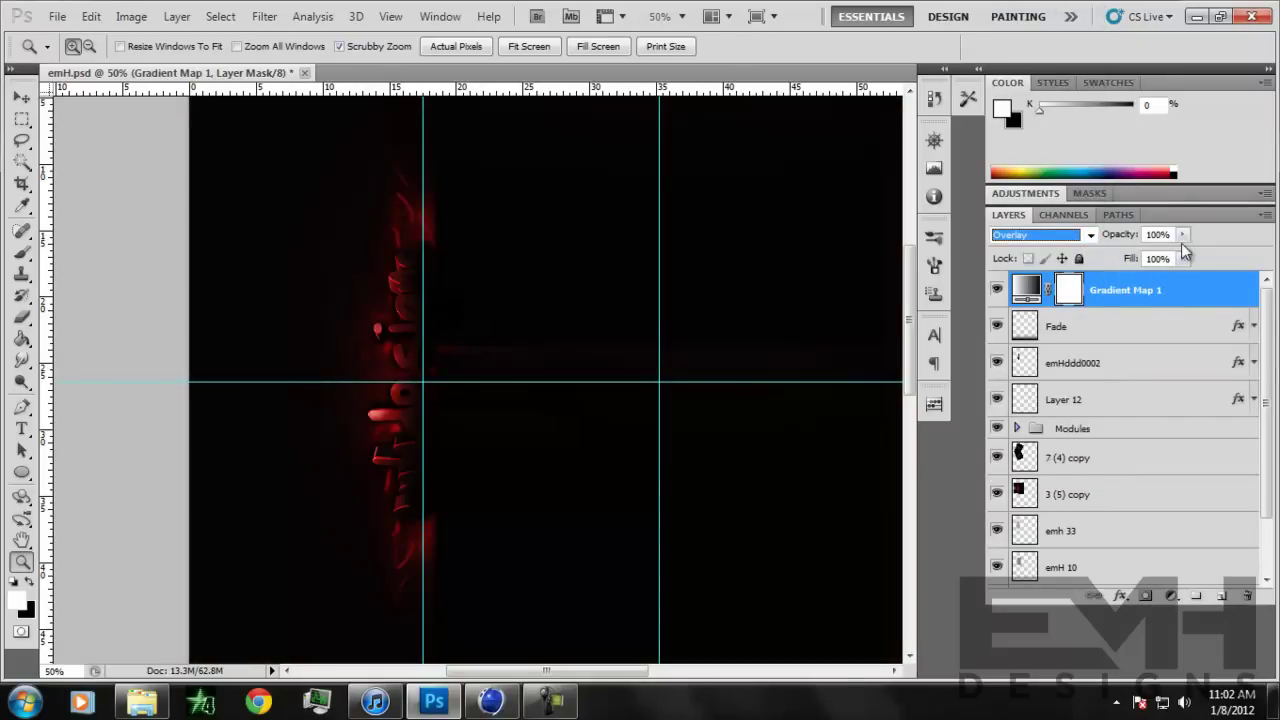
left_click(1182, 234)
left_click_drag(1180, 256, 1113, 262)
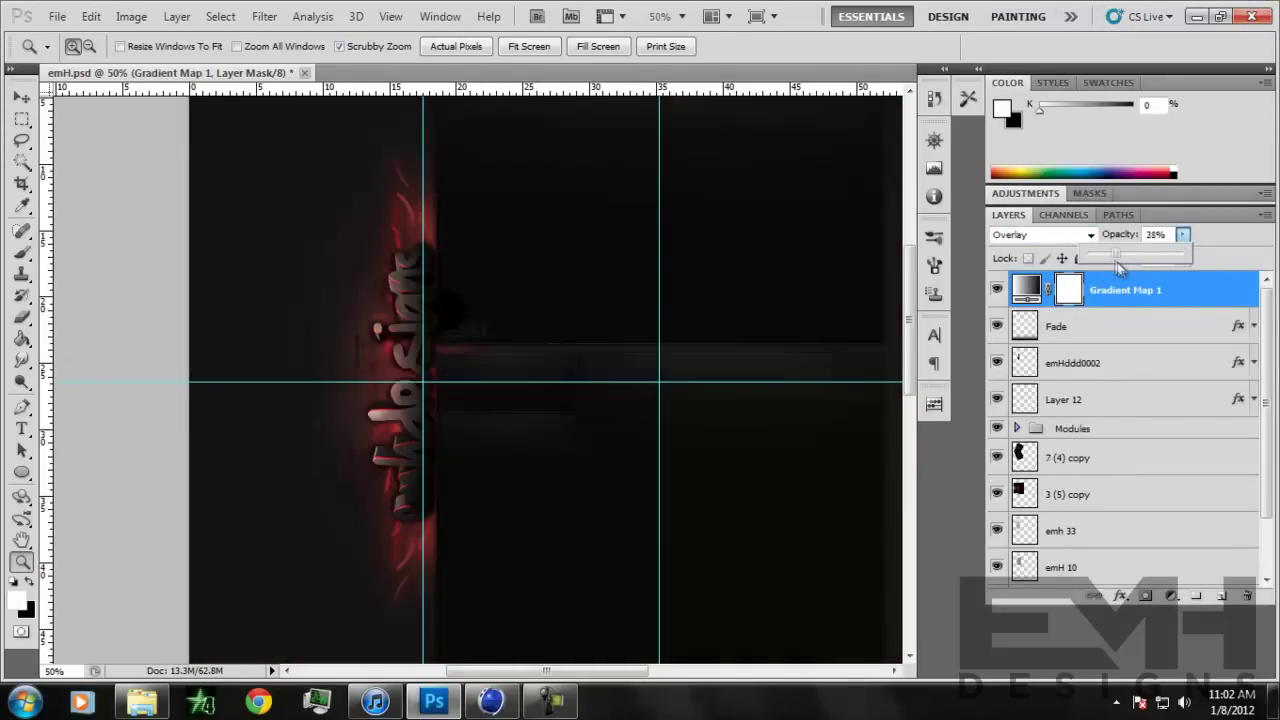